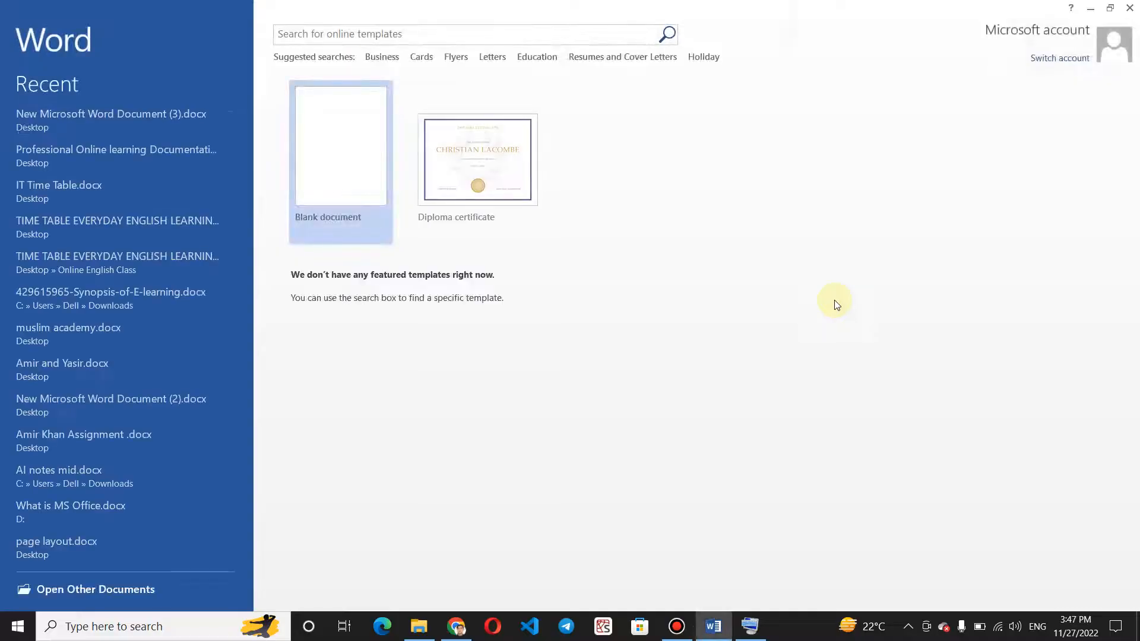
Create a blank document and set the page zoom to 99%.
key("Return")
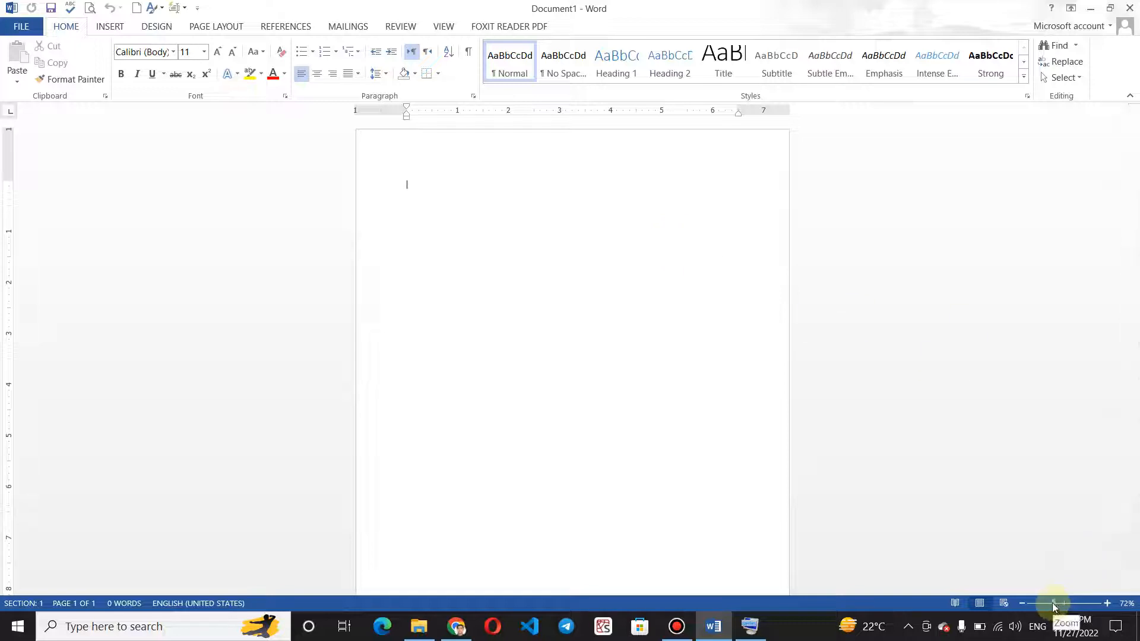
left_click_drag(1053, 606, 1067, 603)
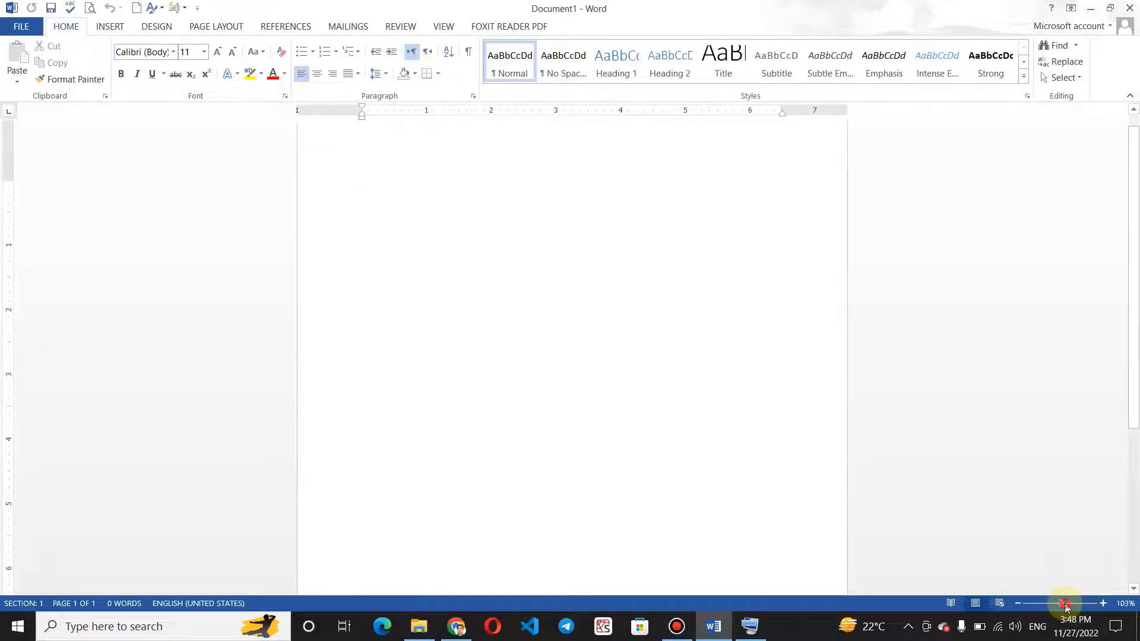
left_click(1059, 604)
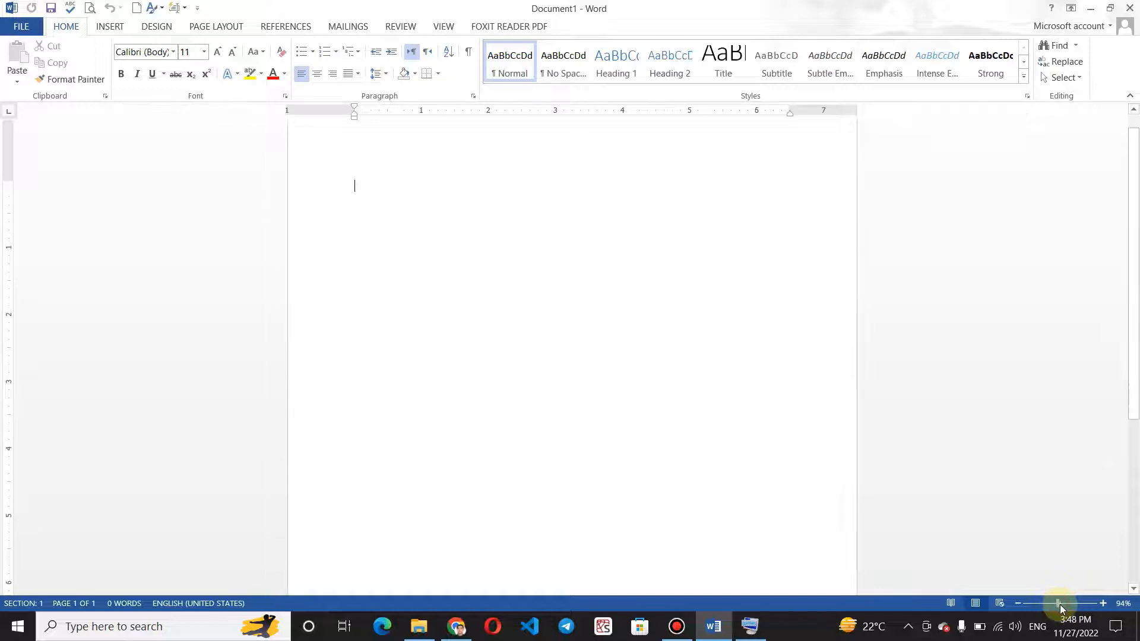
left_click(1061, 604)
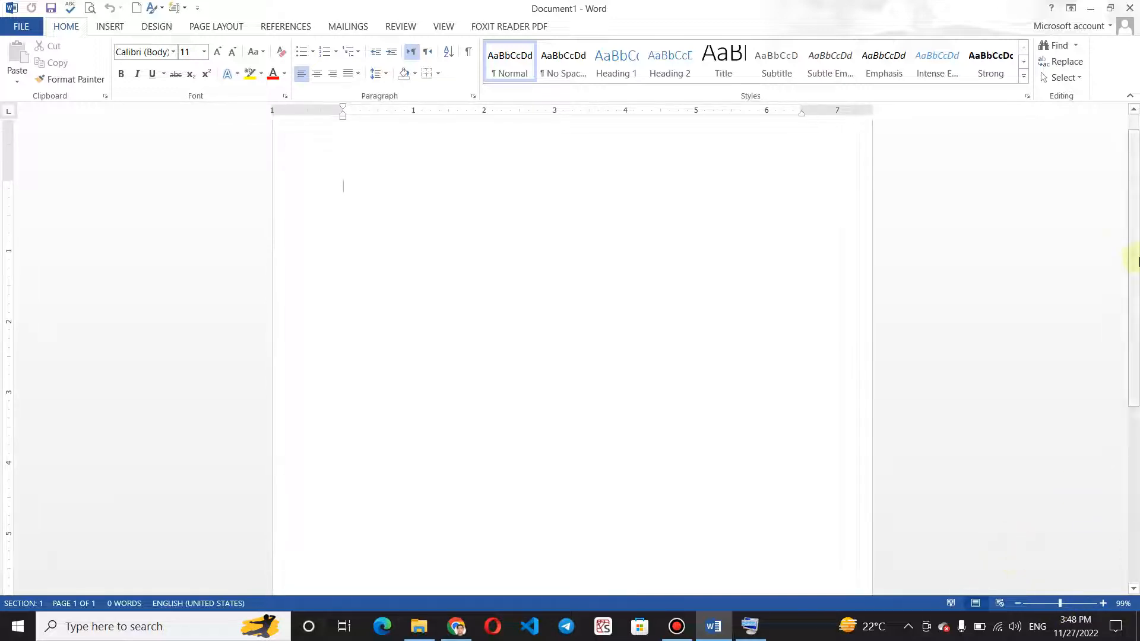
left_click_drag(1135, 258, 1132, 204)
Generate the default block of sample paragraphs at the start of the page with =rand().
left_click(382, 203)
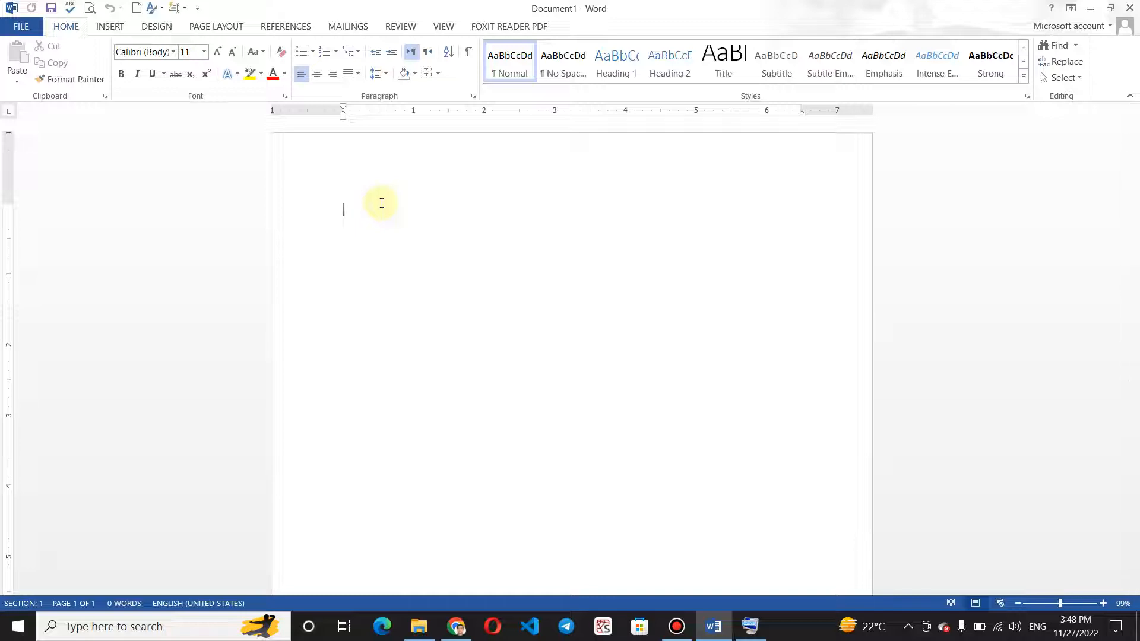
type("=")
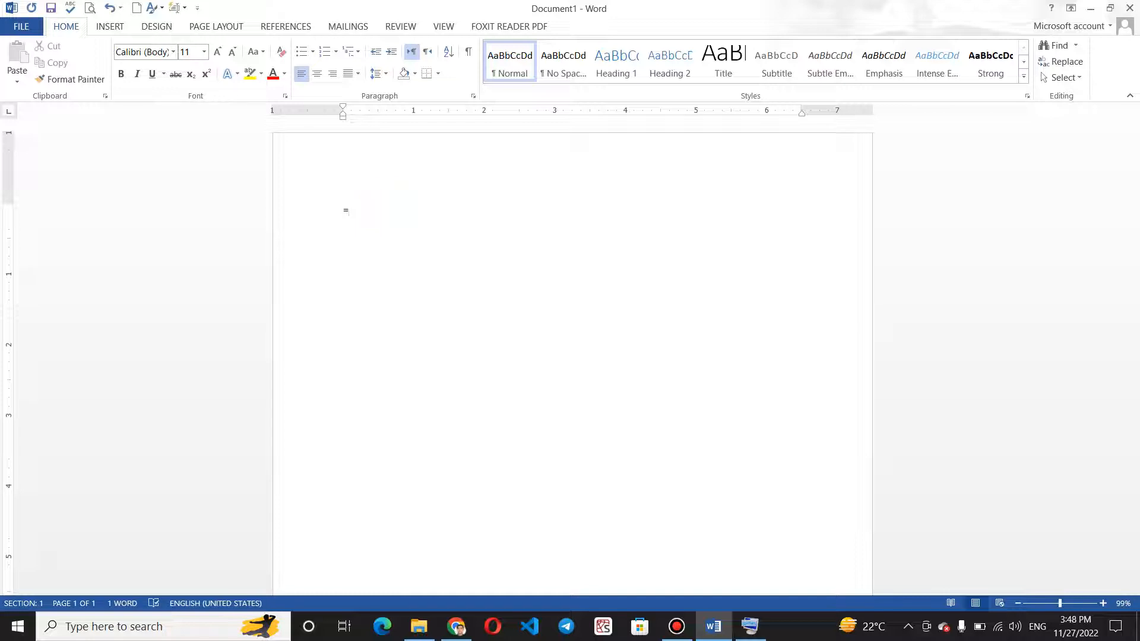
type("rand(")
key("Return")
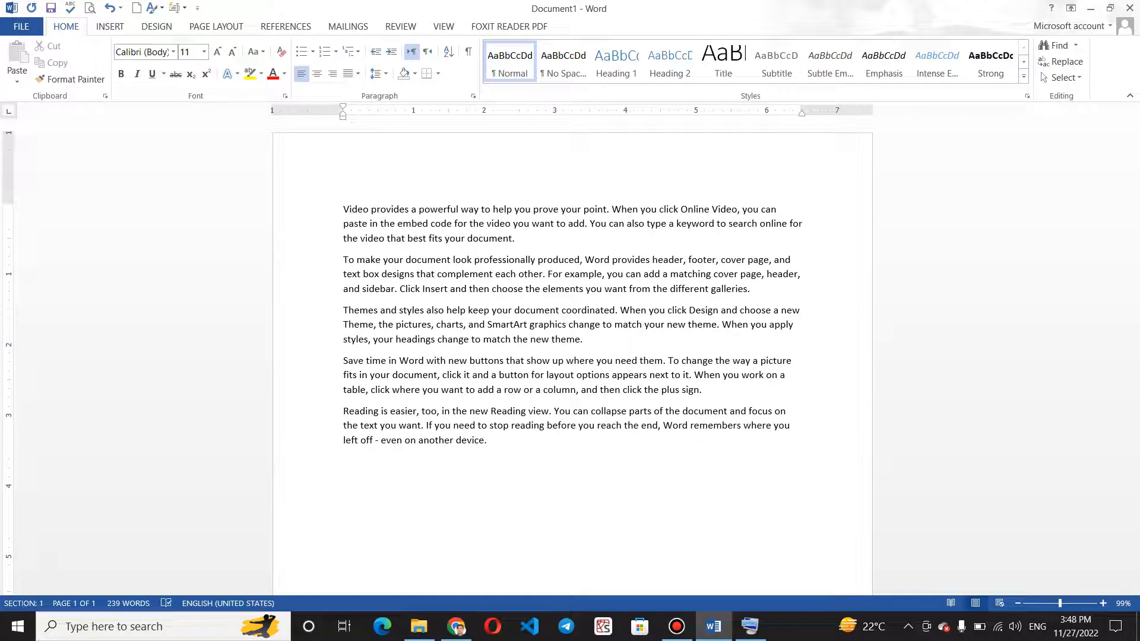
Generate a second default block of sample paragraphs directly below the first one.
type("amirkhan")
key("Return")
key("BackSpace")
key("BackSpace")
key("BackSpace")
key("BackSpace")
key("BackSpace")
key("BackSpace")
key("BackSpace")
key("BackSpace")
key("Return")
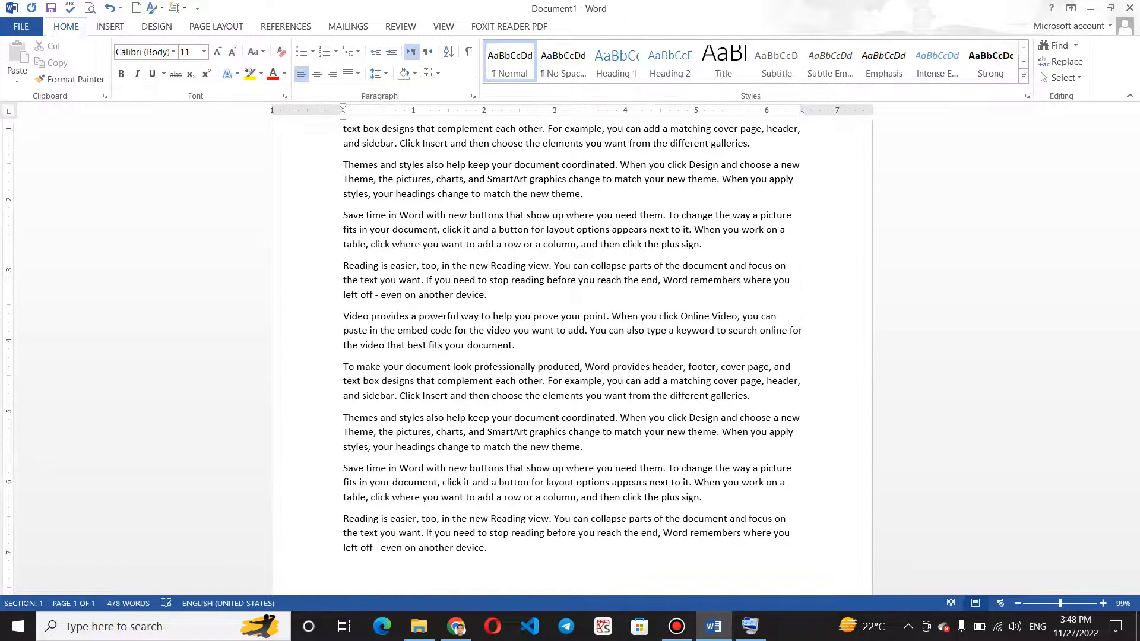
Increase the font size to 24 for new text on the empty line below the last paragraph.
left_click_drag(1134, 301, 1132, 276)
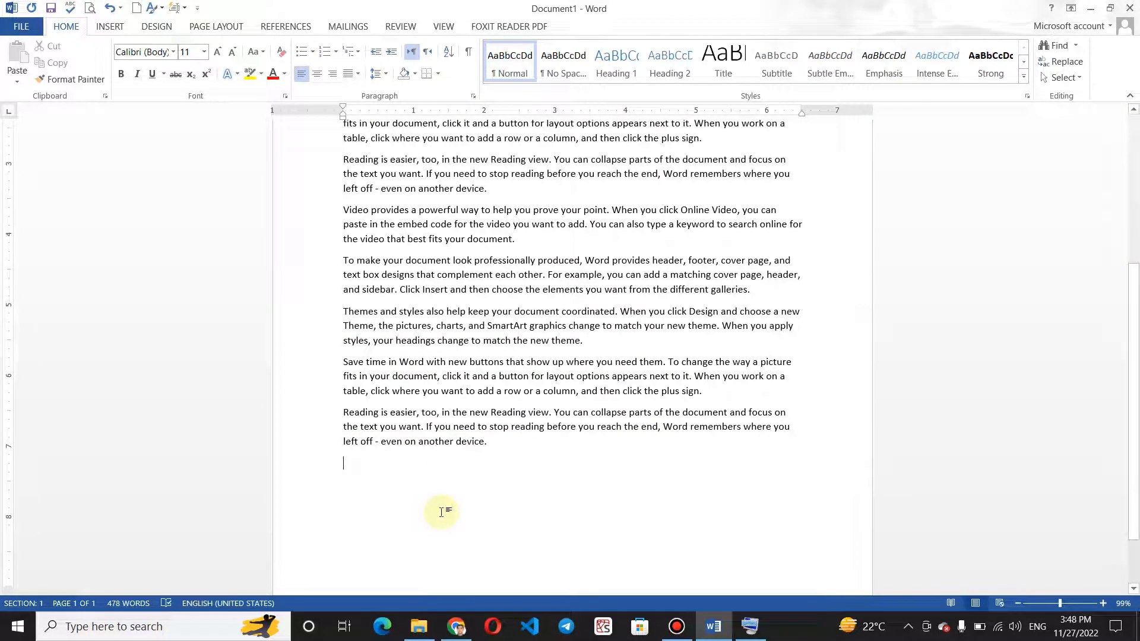
left_click(219, 52)
left_click(219, 53)
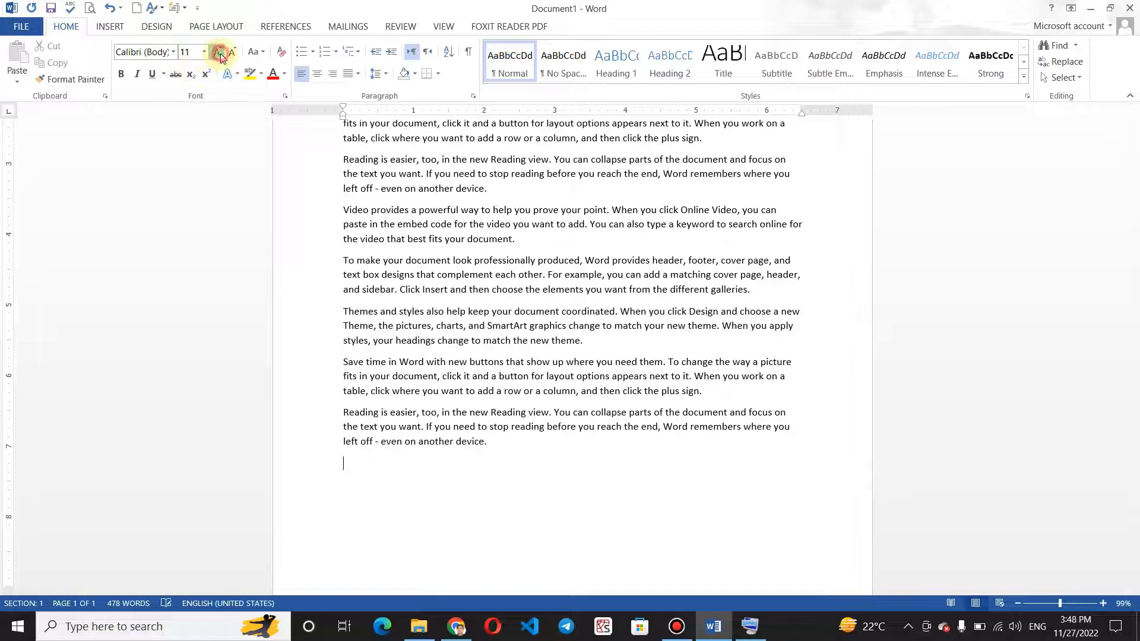
left_click(219, 53)
left_click(219, 53)
left_click(219, 53)
left_click(219, 52)
left_click(219, 53)
Generate a single sample paragraph on the empty line with =rand(1).
type("=")
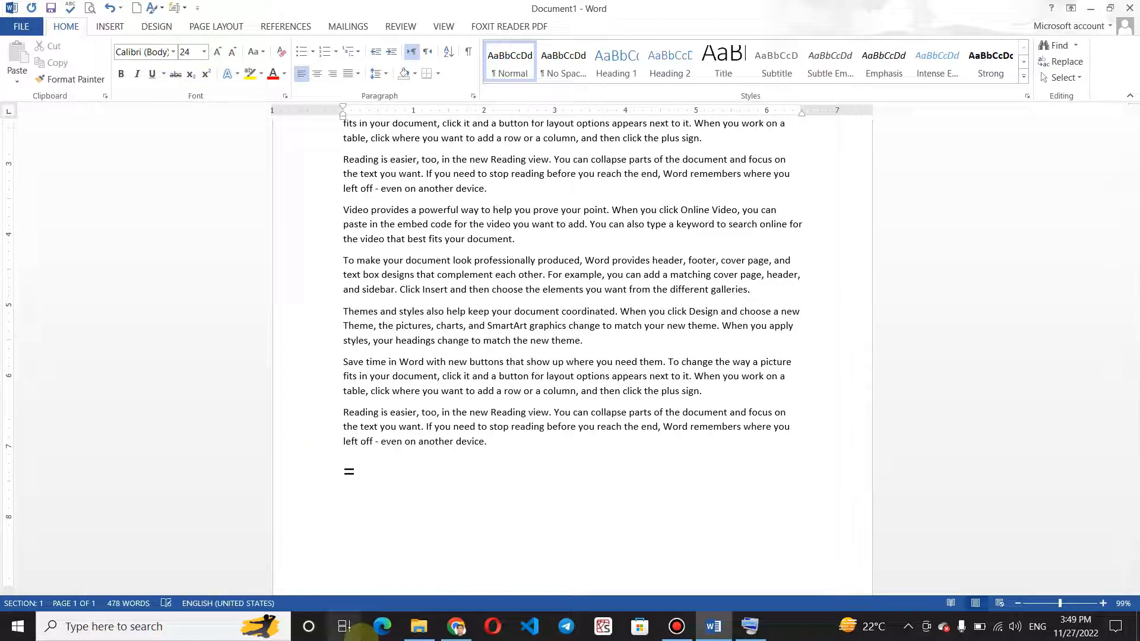
type("rand")
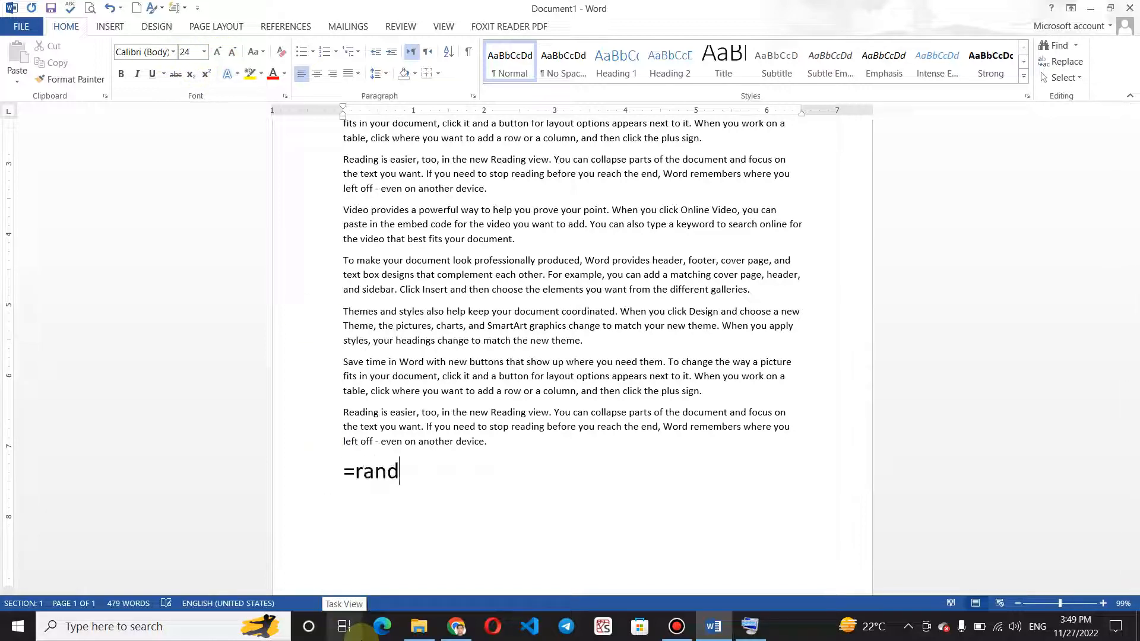
type("(10")
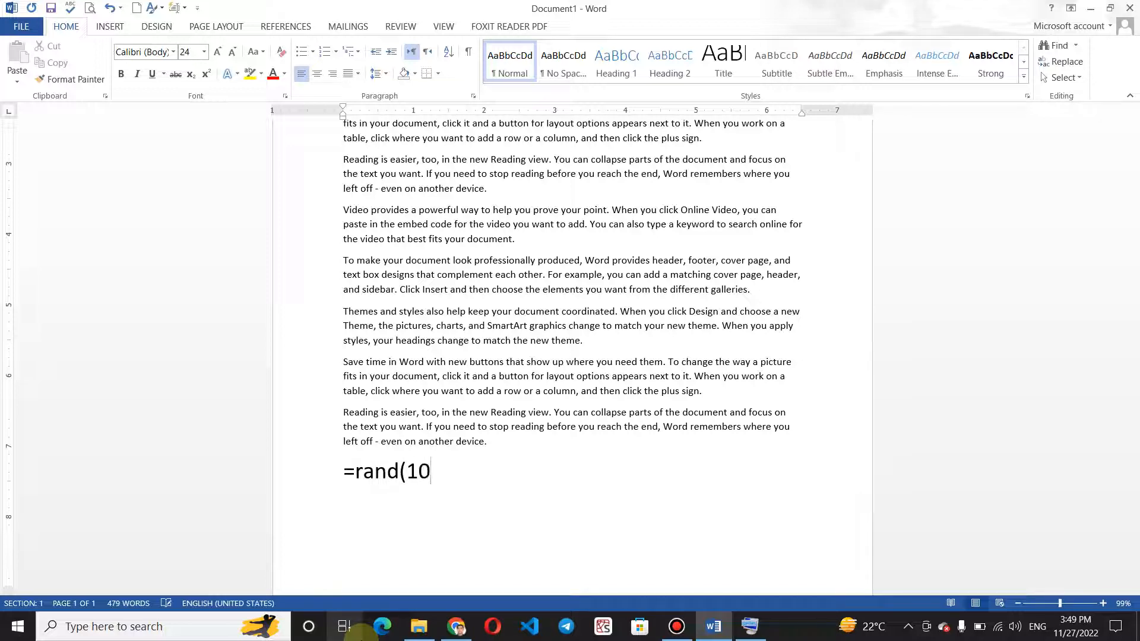
key("BackSpace")
type("1")
key("BackSpace")
type(")")
key("Return")
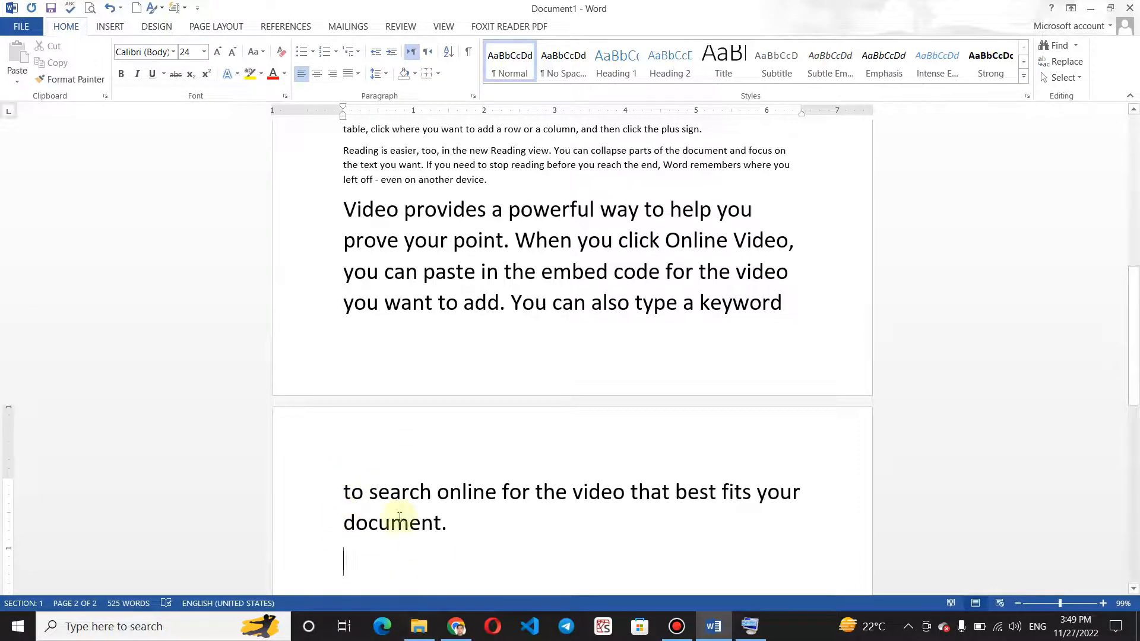
Generate 50 sample paragraphs below the existing text with =rand(50).
type("=ra")
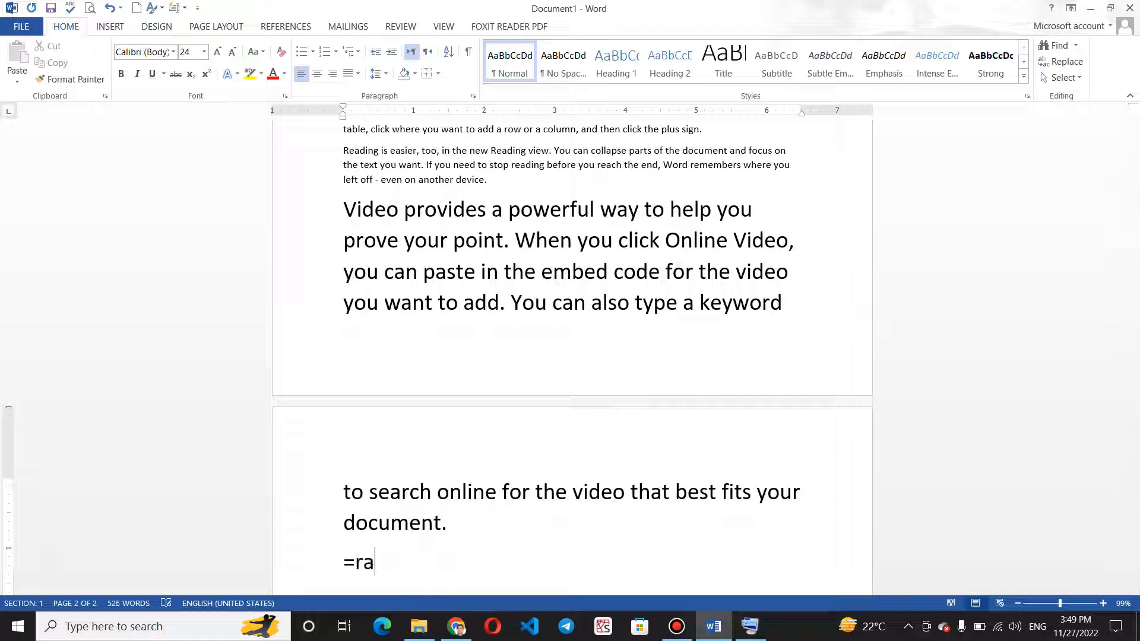
type("m")
key("BackSpace")
type("nd()50")
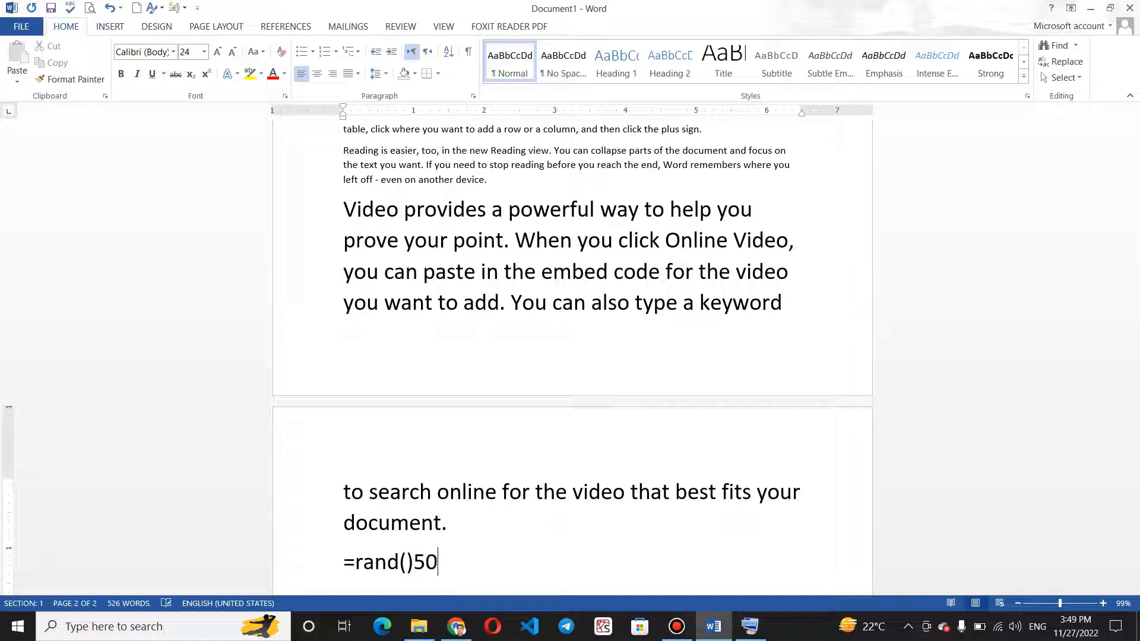
key("BackSpace")
key("BackSpace")
key("BackSpace")
type("50)")
key("Return")
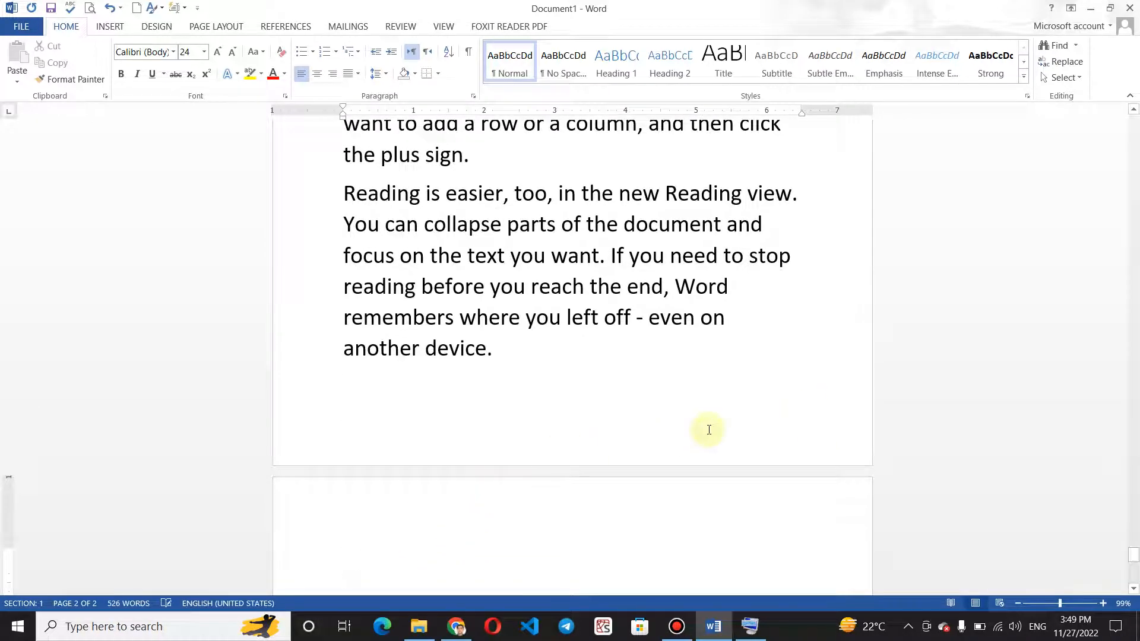
Generate another default block of sample paragraphs at the end of the document with =rand().
left_click_drag(1134, 556, 1135, 100)
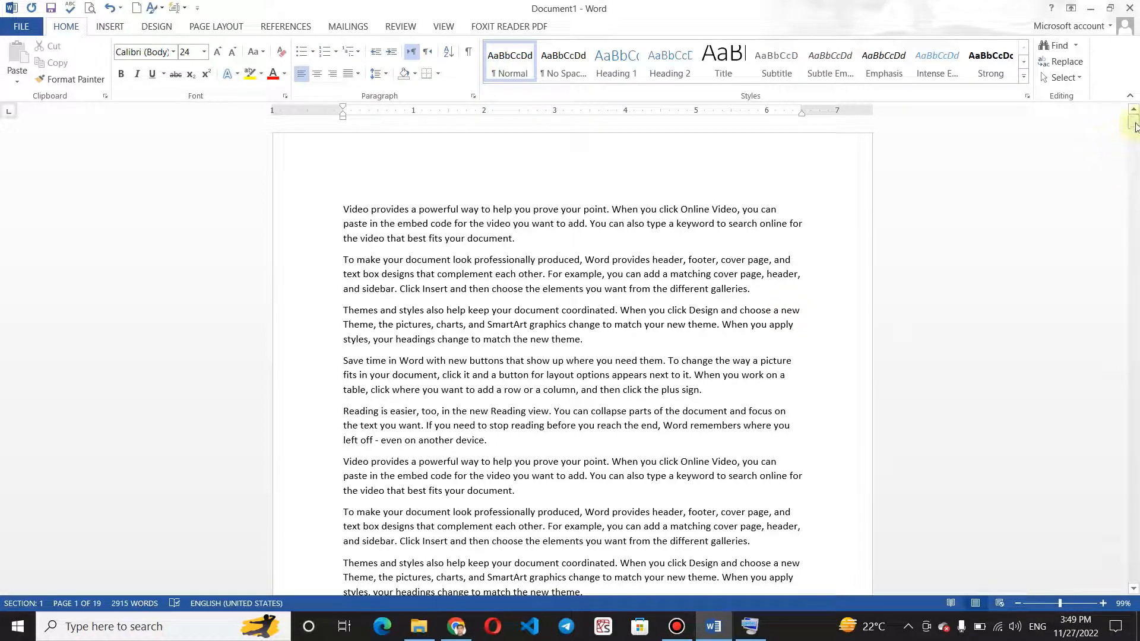
left_click_drag(1134, 123, 1135, 568)
type("=")
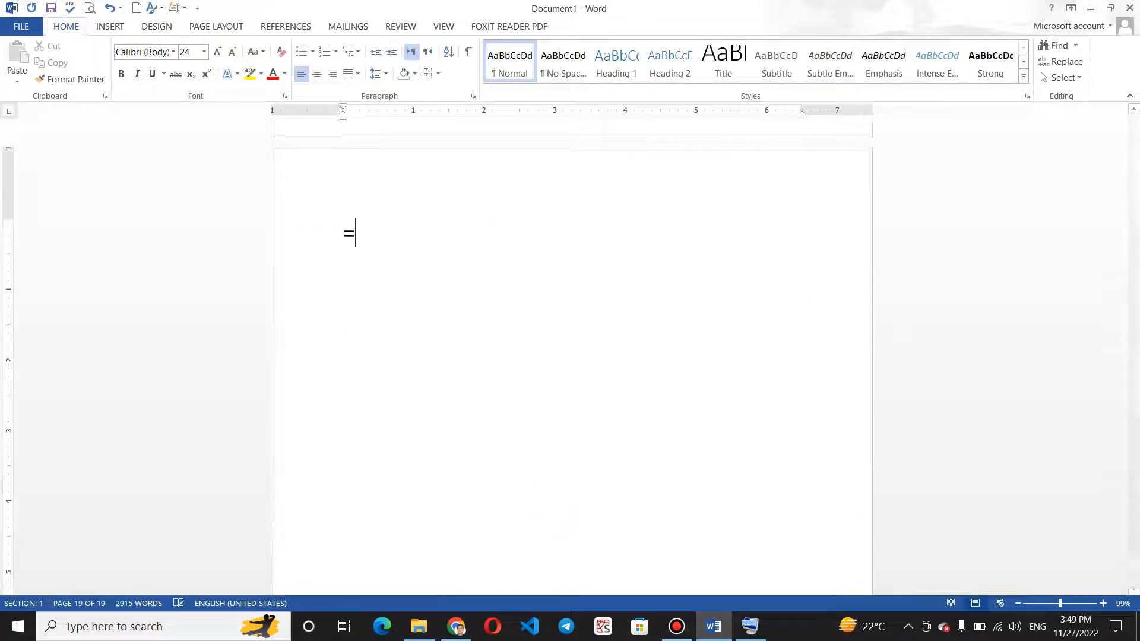
type("ramnd")
key("BackSpace")
key("BackSpace")
key("BackSpace")
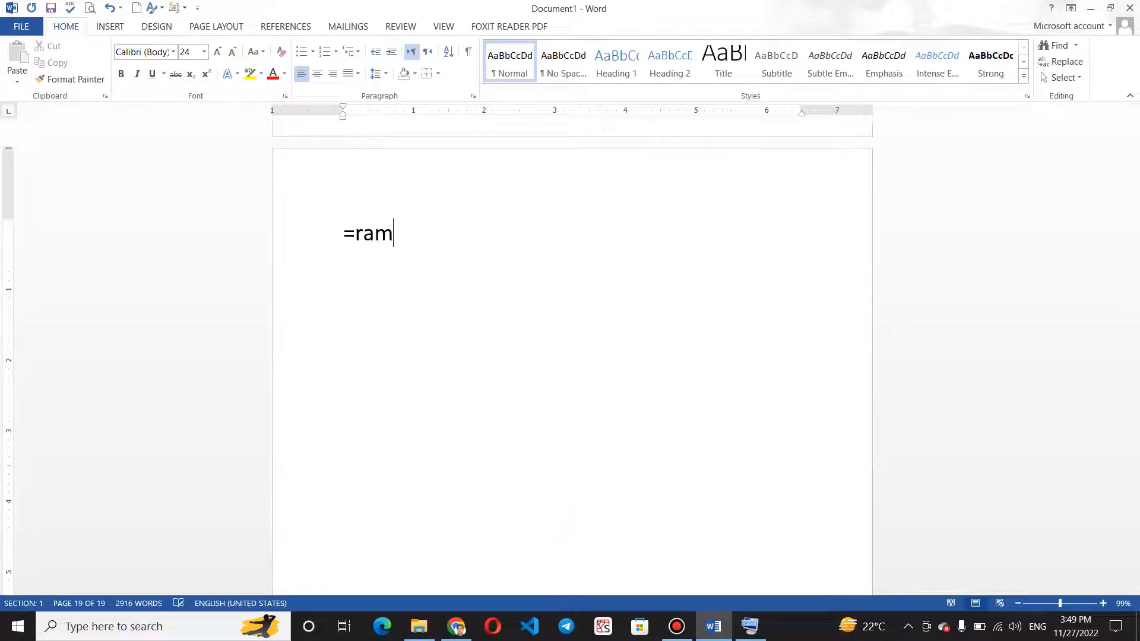
type("nd(")
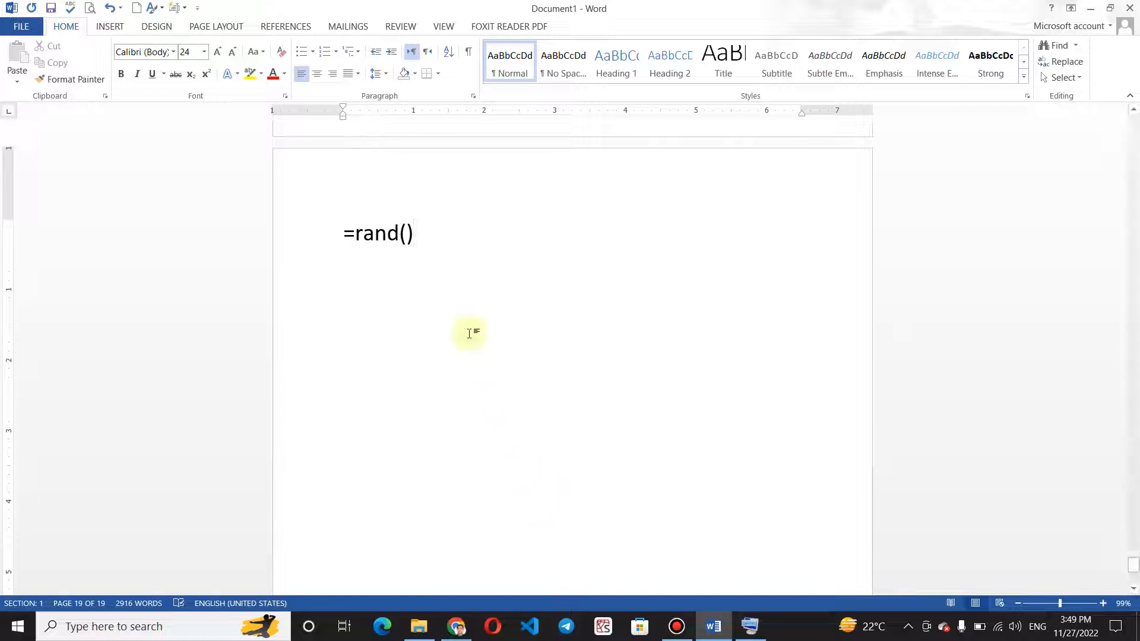
left_click(406, 236)
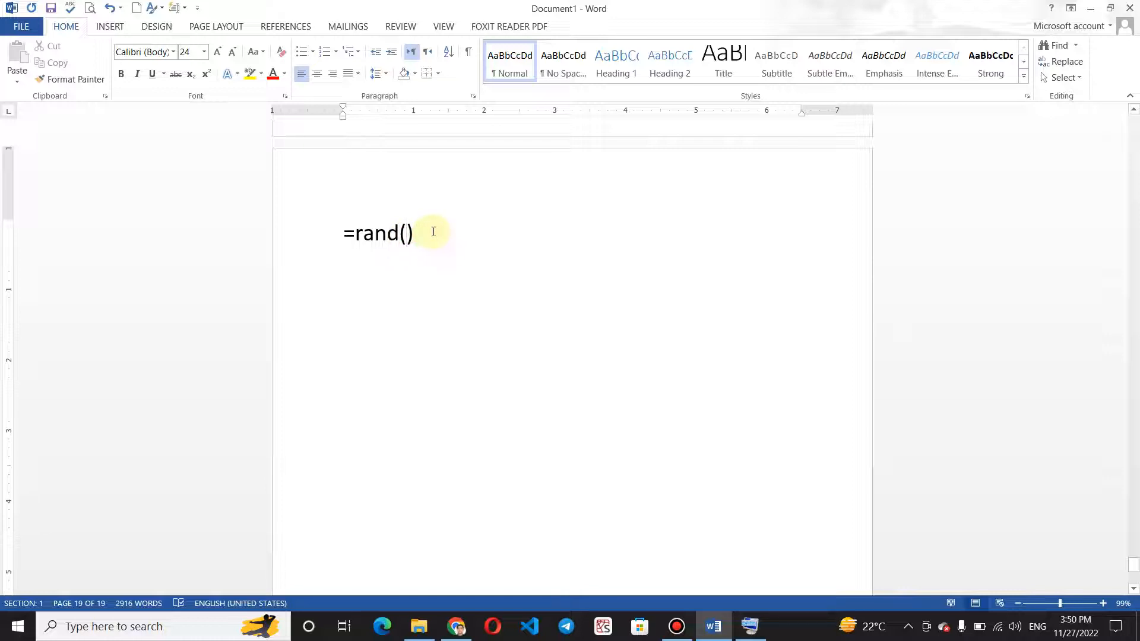
left_click(433, 231)
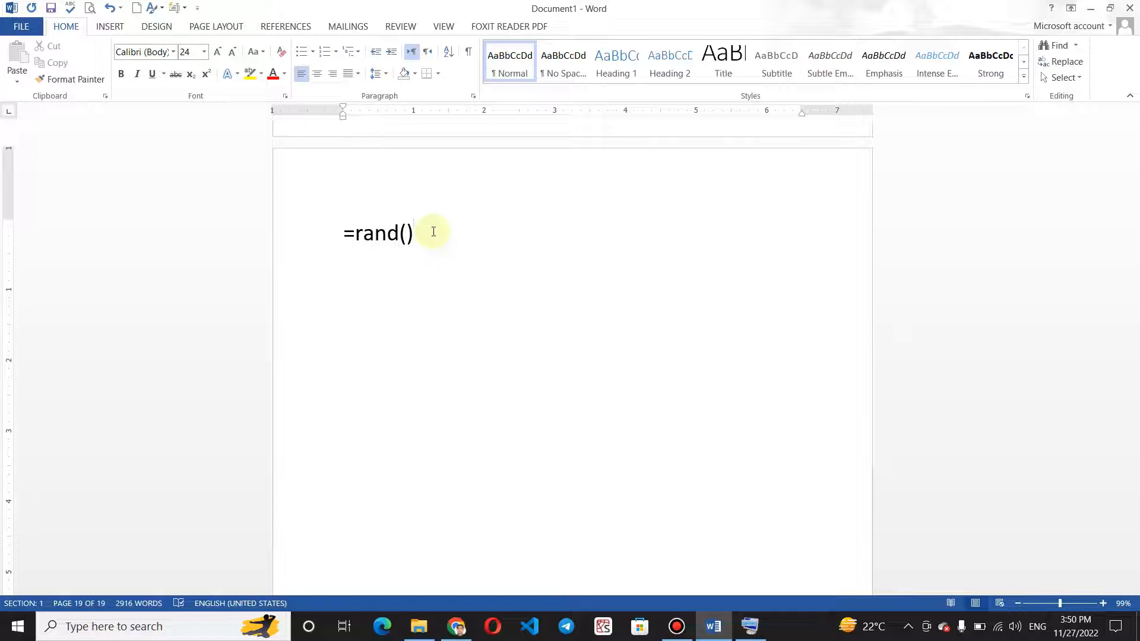
key("Return")
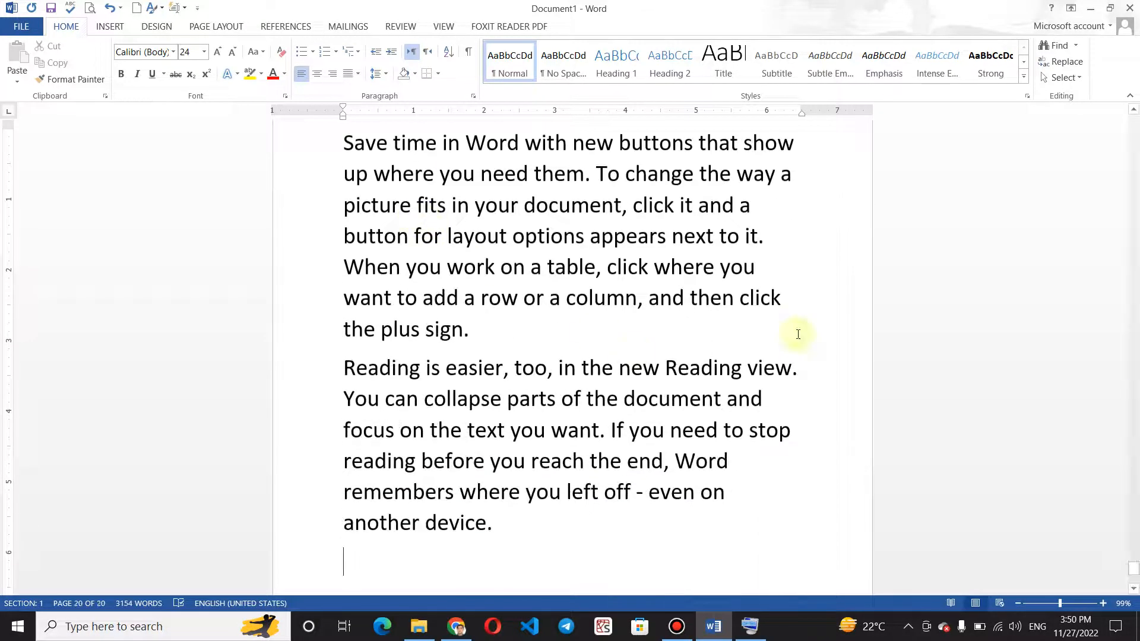
Write "We are students ms word class" on the empty line at the end of the document.
mouse_move(1134, 568)
left_mouse_down()
mouse_move(1134, 538)
mouse_move(1134, 579)
left_mouse_up()
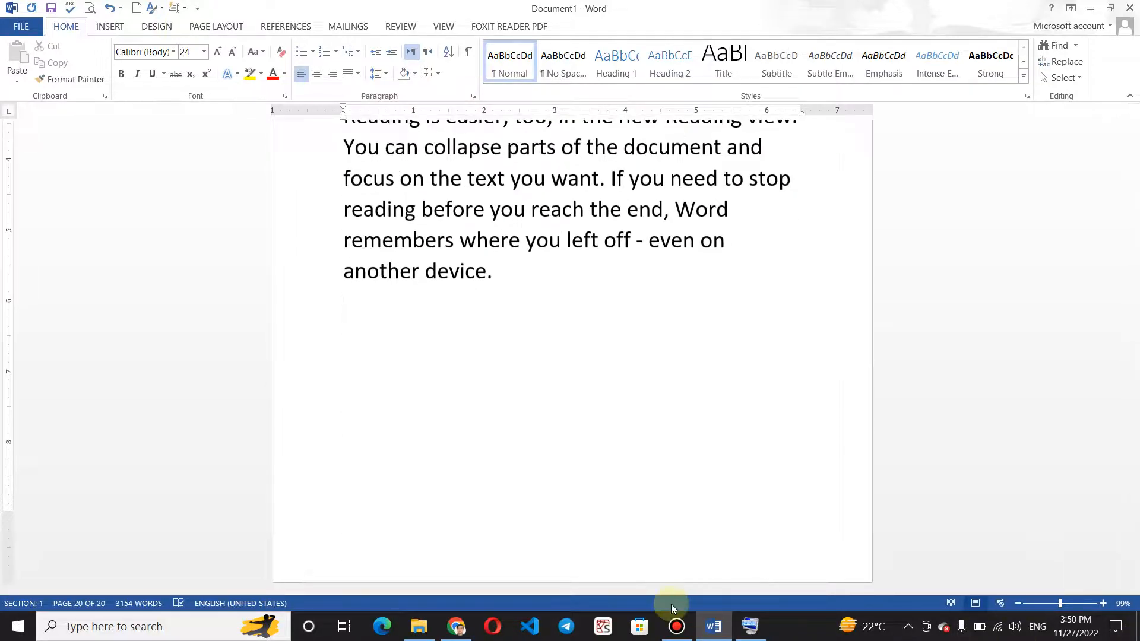
type("we are stufemm")
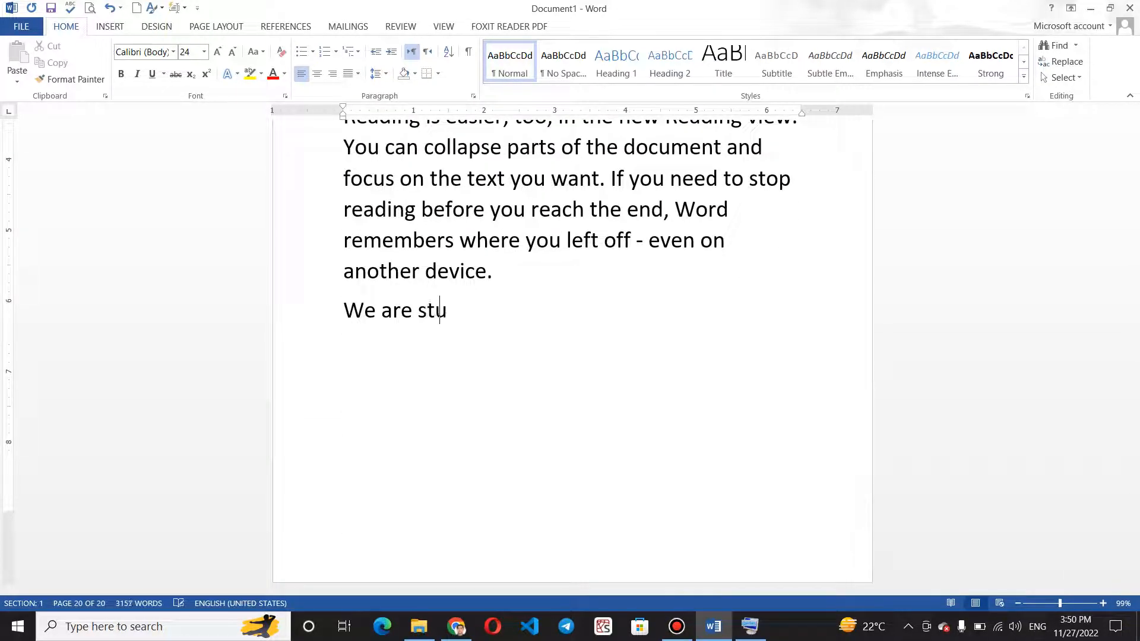
key("BackSpace")
key("BackSpace")
key("BackSpace")
key("BackSpace")
type("dents ")
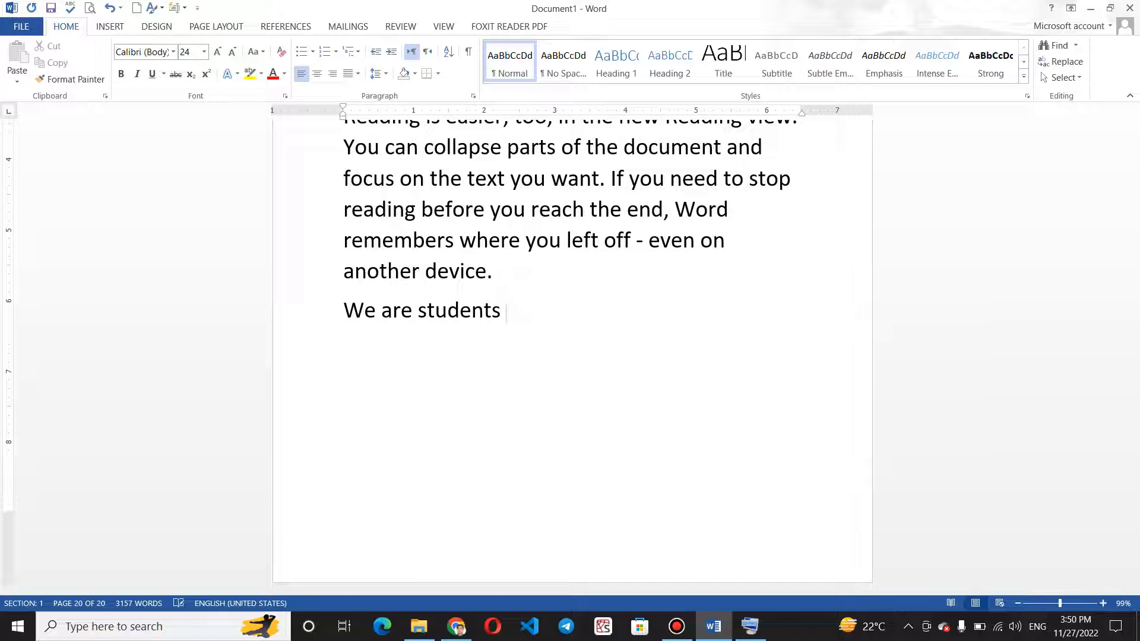
type("ms cl")
key("BackSpace")
key("BackSpace")
type("word ")
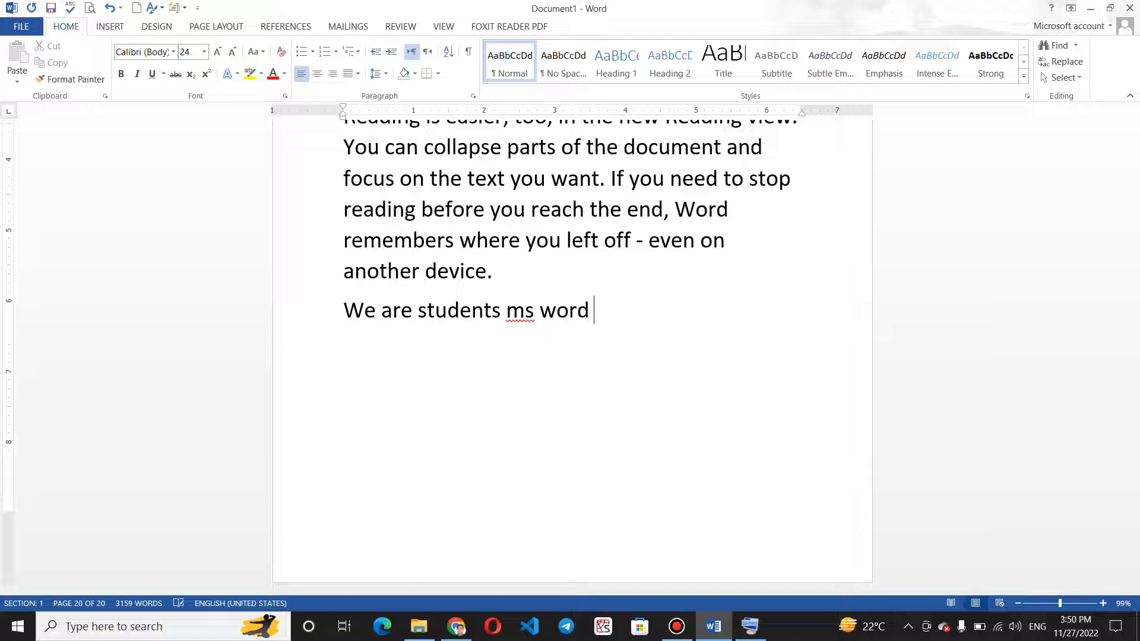
type("class")
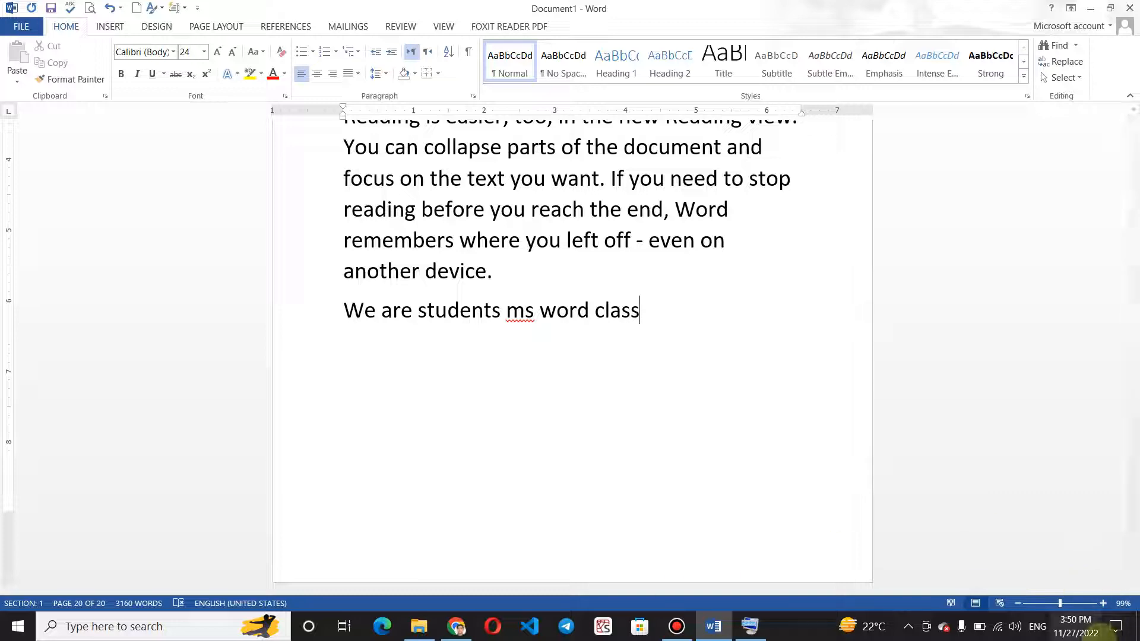
Examine the document's Info page and its Protect Document options, then return to the start of the document.
left_click_drag(1135, 574, 1137, 83)
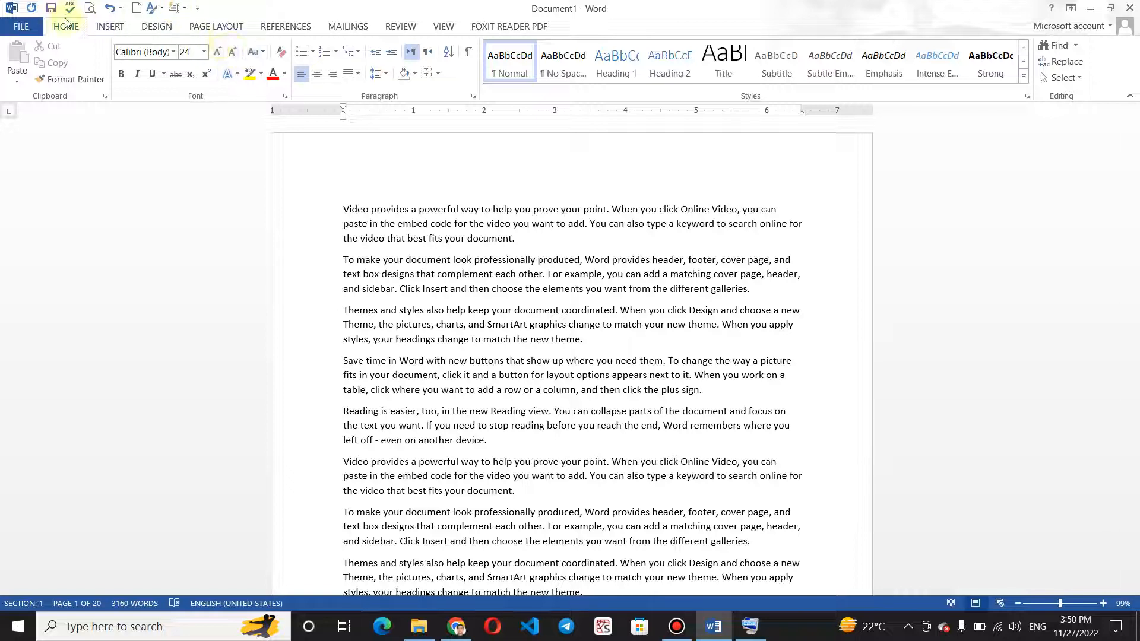
left_click(21, 29)
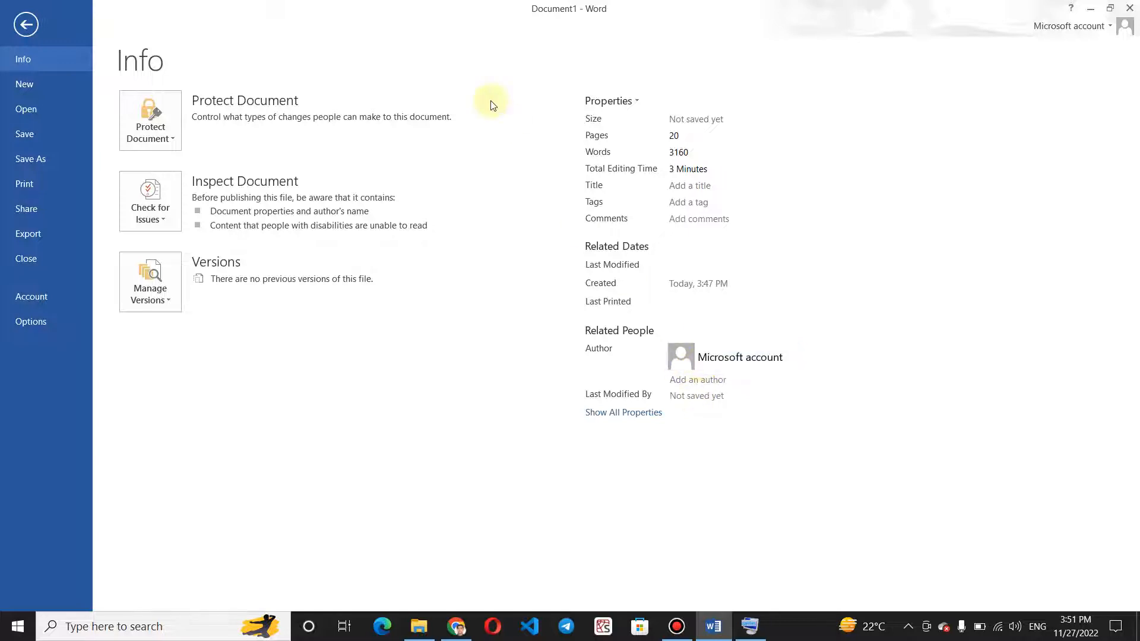
left_click(167, 117)
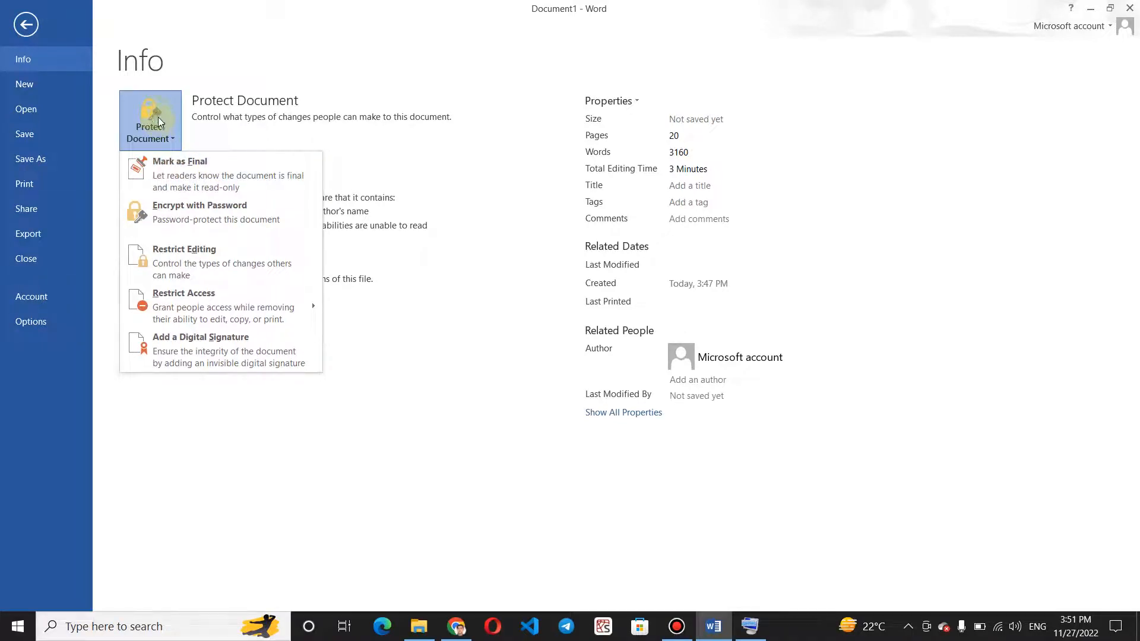
left_click(158, 49)
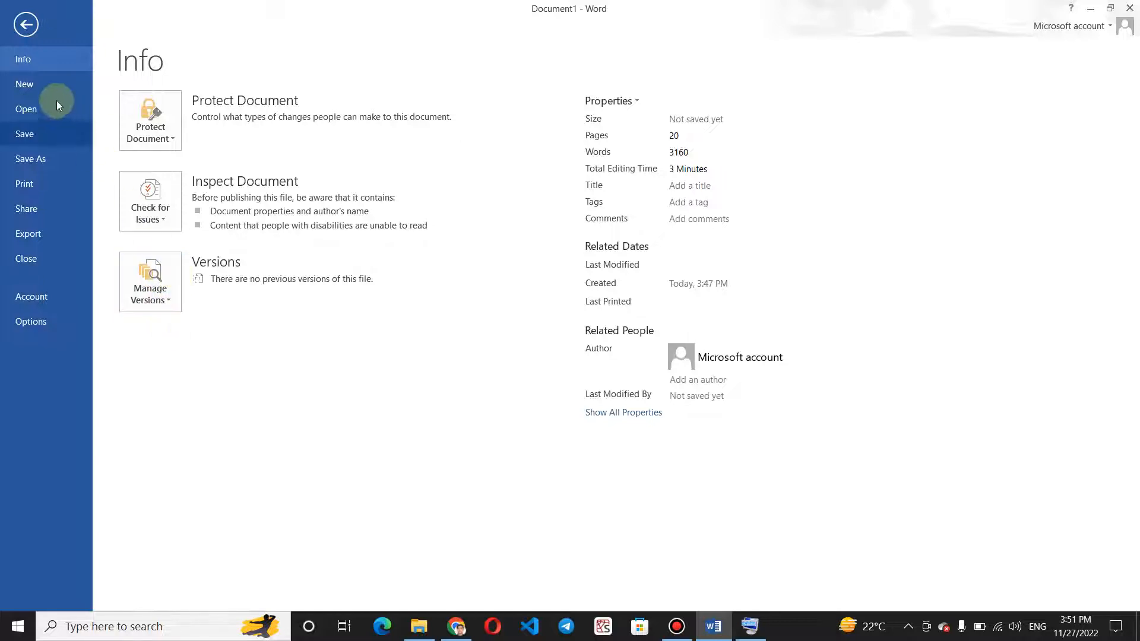
left_click(27, 25)
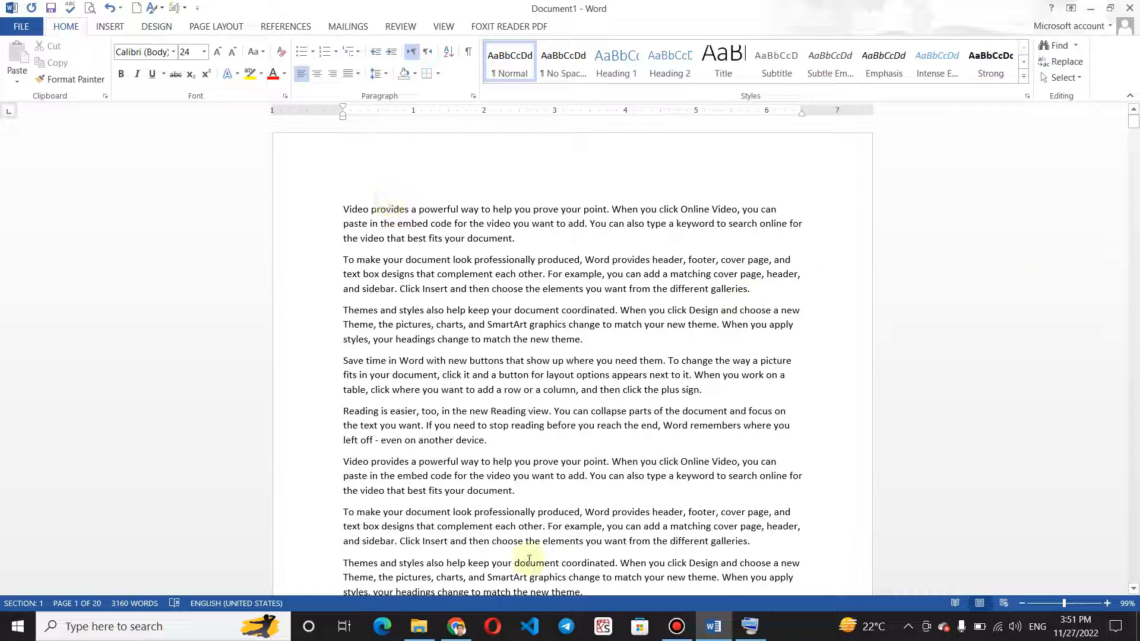
Close the document without saving its changes and refresh the desktop.
left_click(1130, 8)
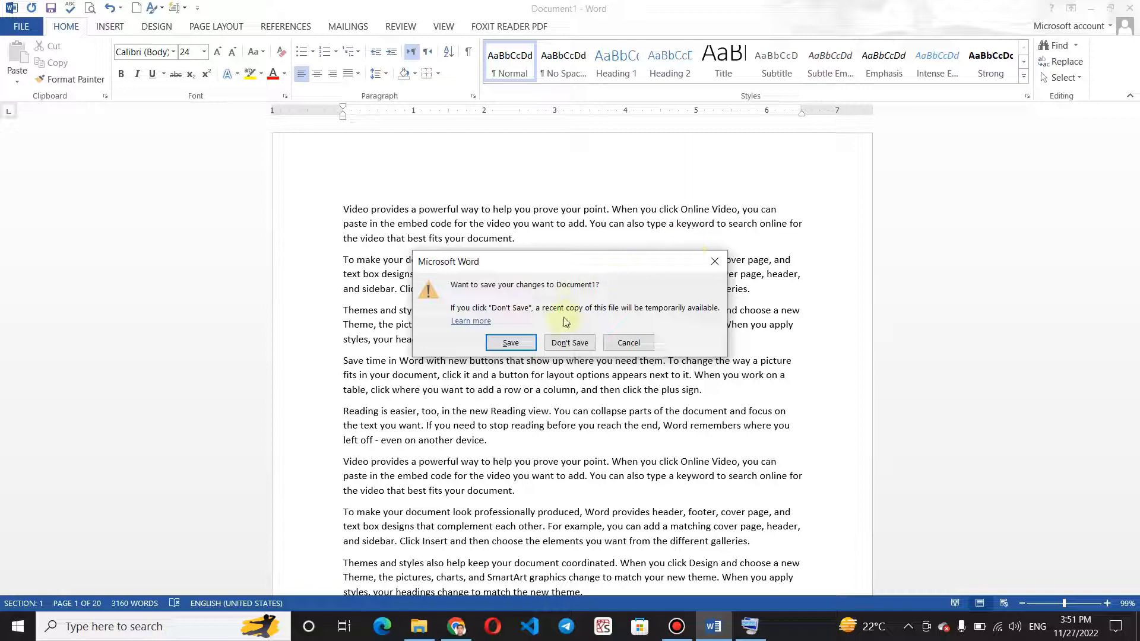
left_click(570, 343)
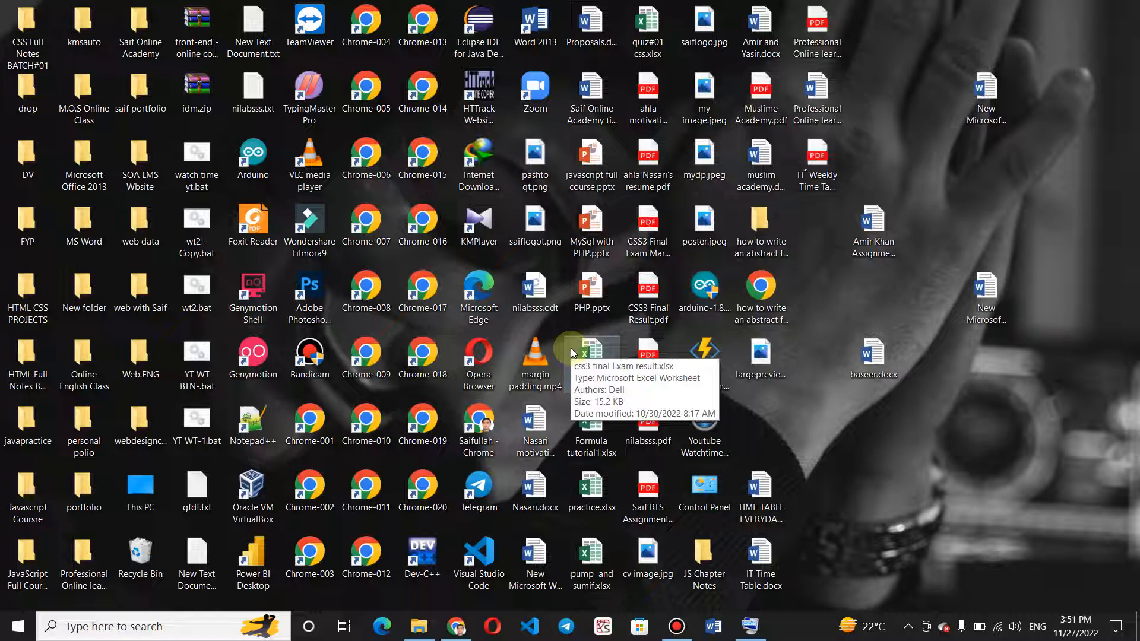
right_click(898, 140)
left_click(930, 178)
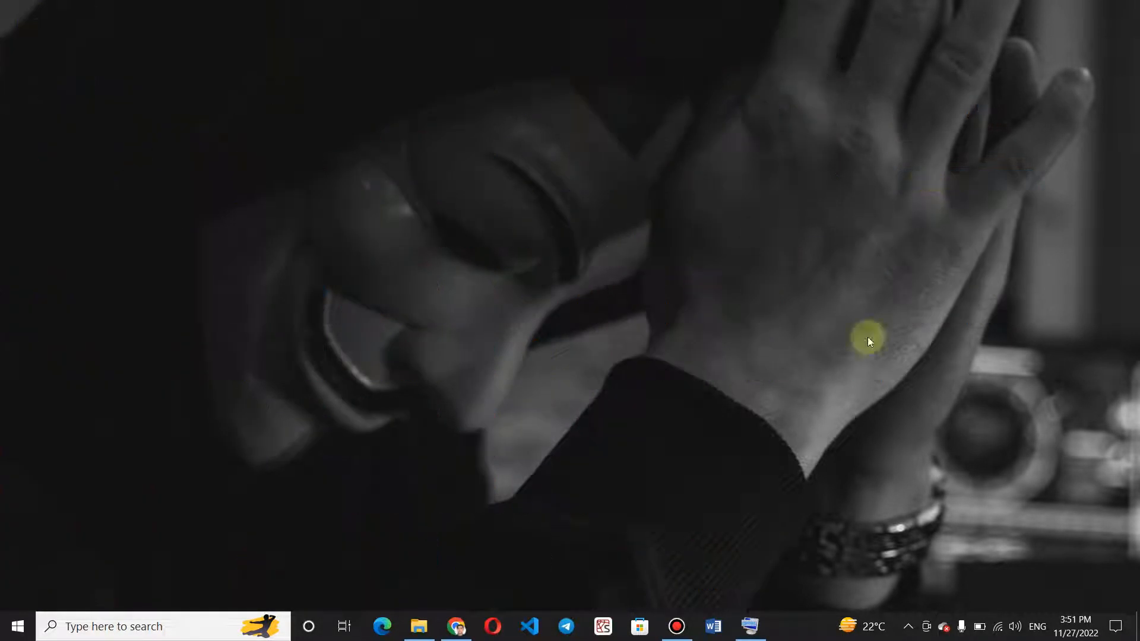
Reopen Word with a blank document and bring up the folder of recoverable unsaved documents.
left_click(713, 626)
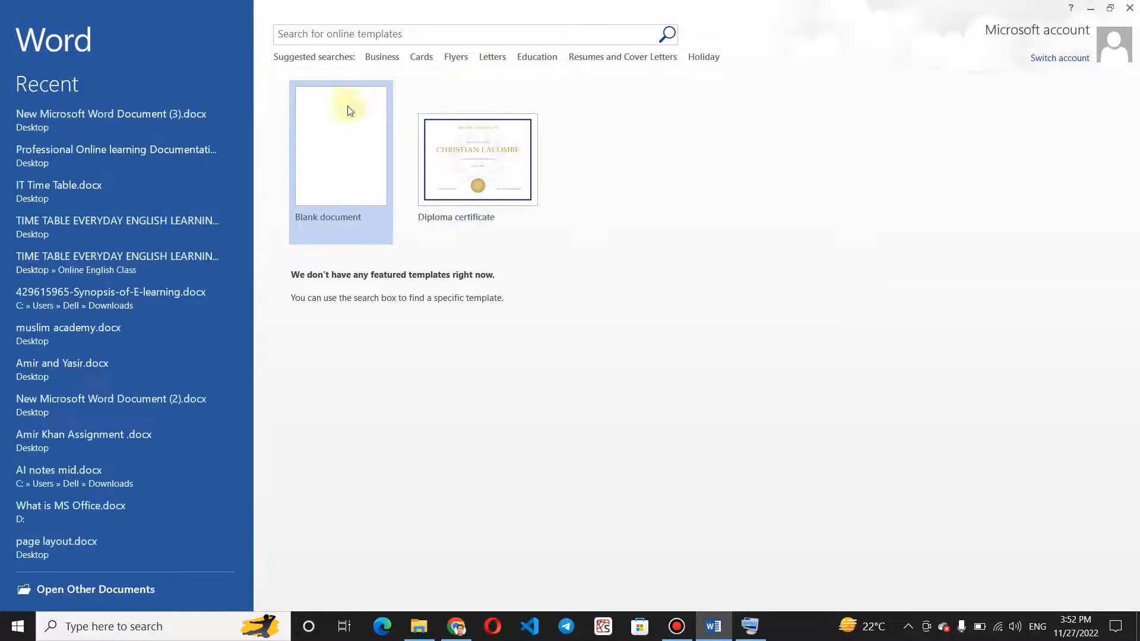
left_click(347, 105)
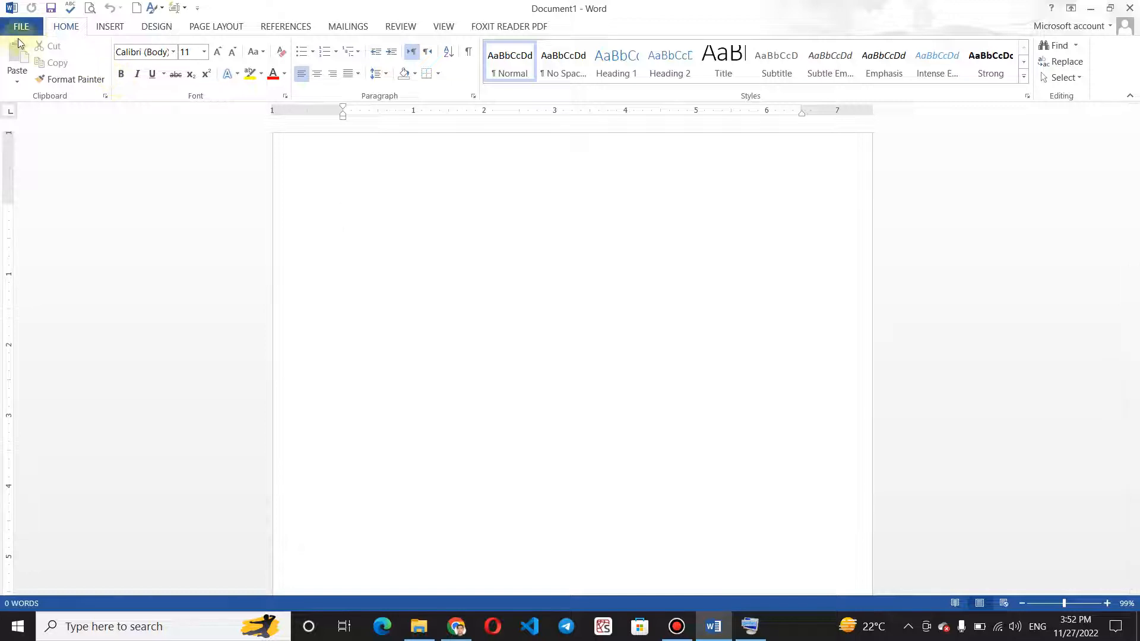
left_click(17, 30)
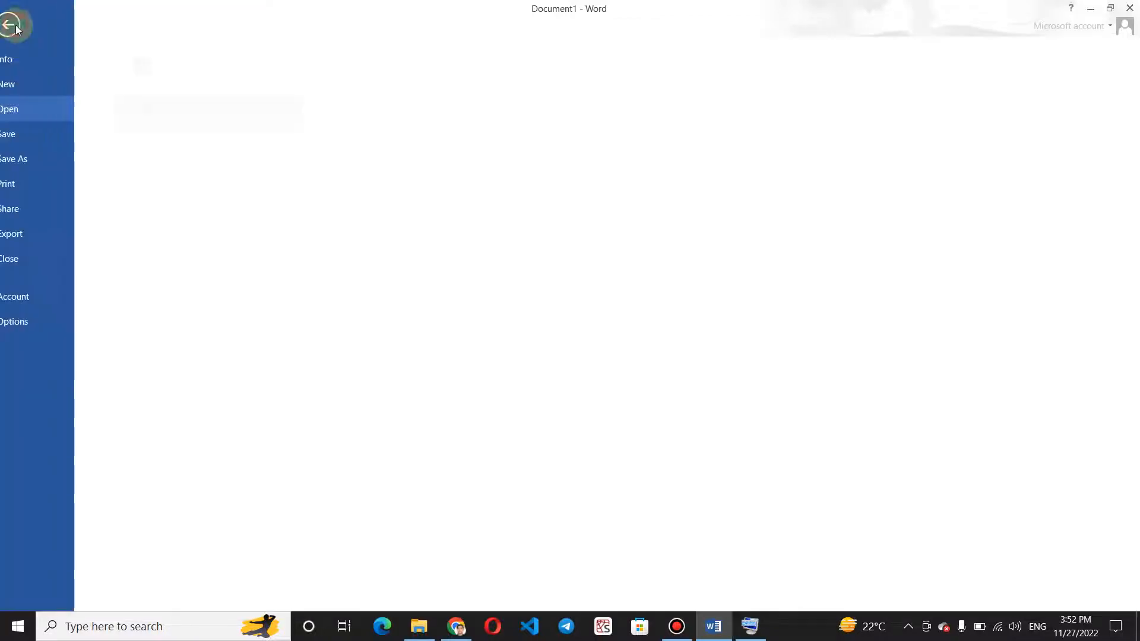
left_click(36, 59)
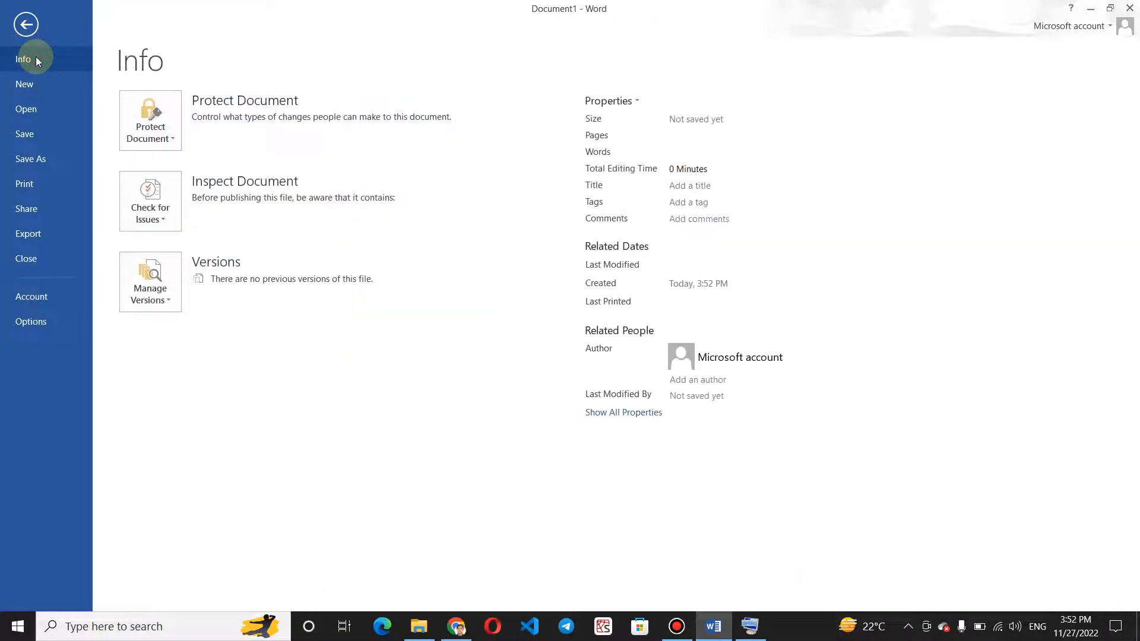
left_click(158, 273)
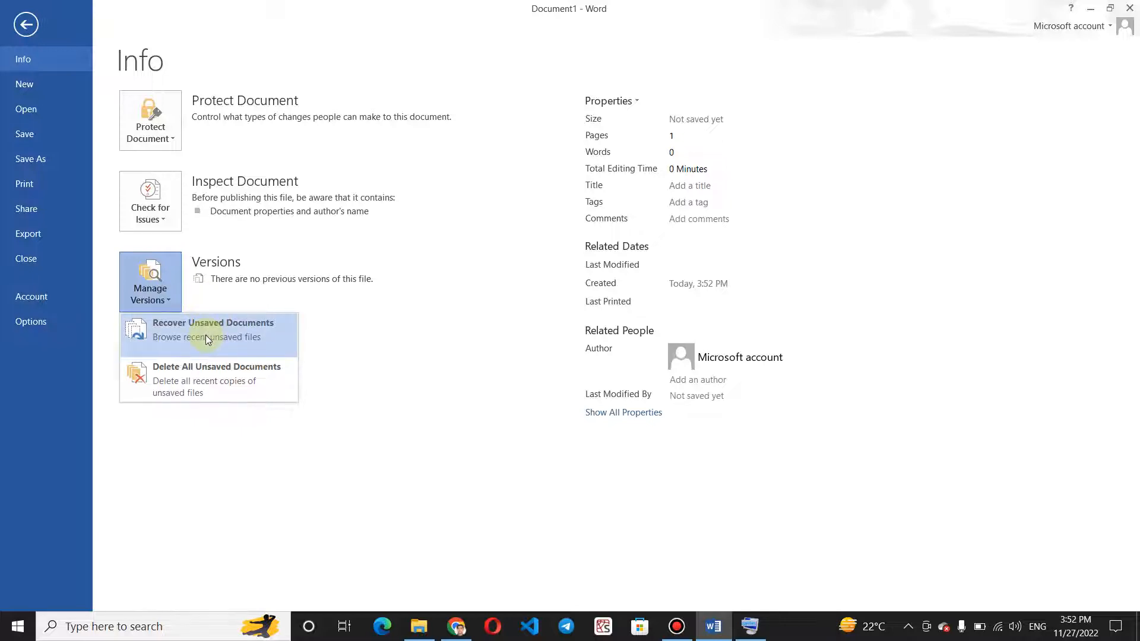
left_click(205, 335)
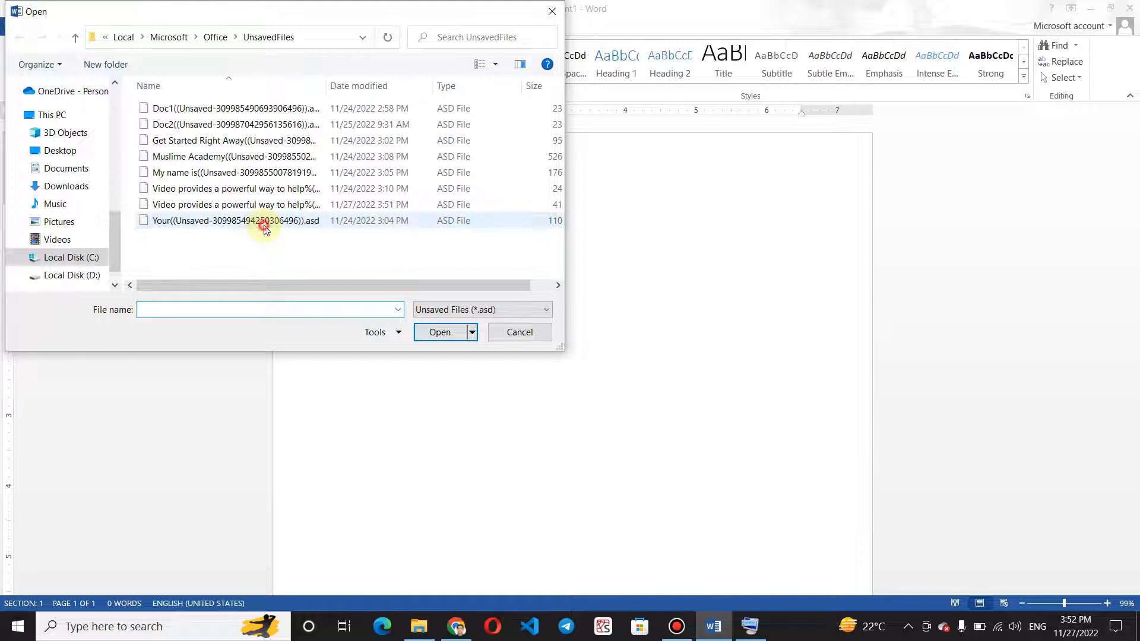
Open the unsaved file "Video provides a powerful way to help" modified on 11/27/2022 at 3:51 PM.
left_click(263, 225)
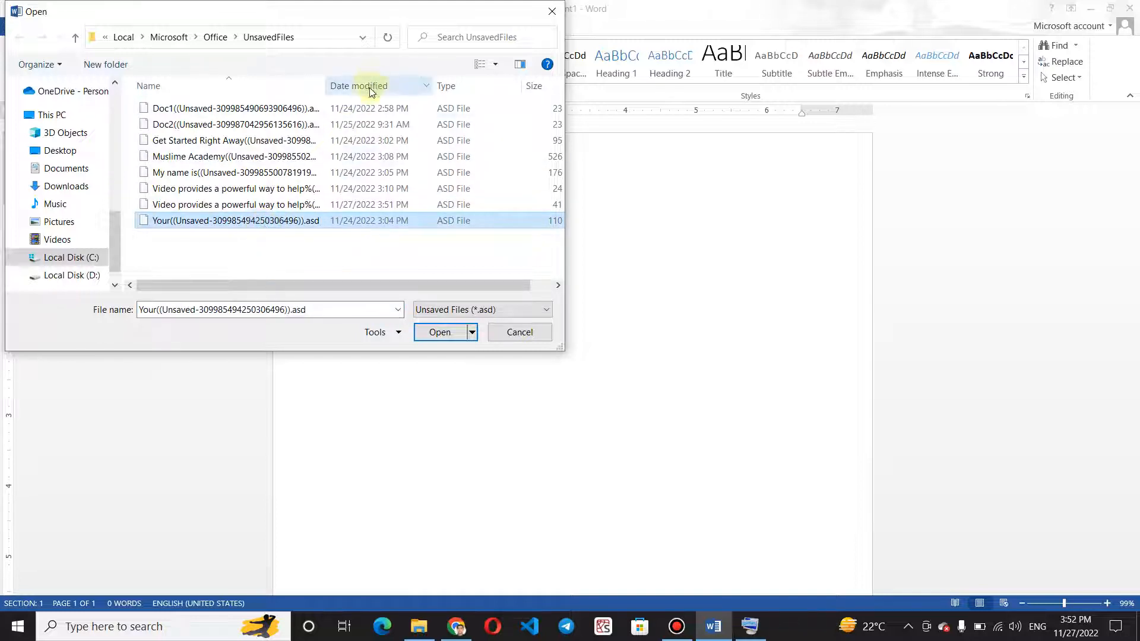
left_click(401, 208)
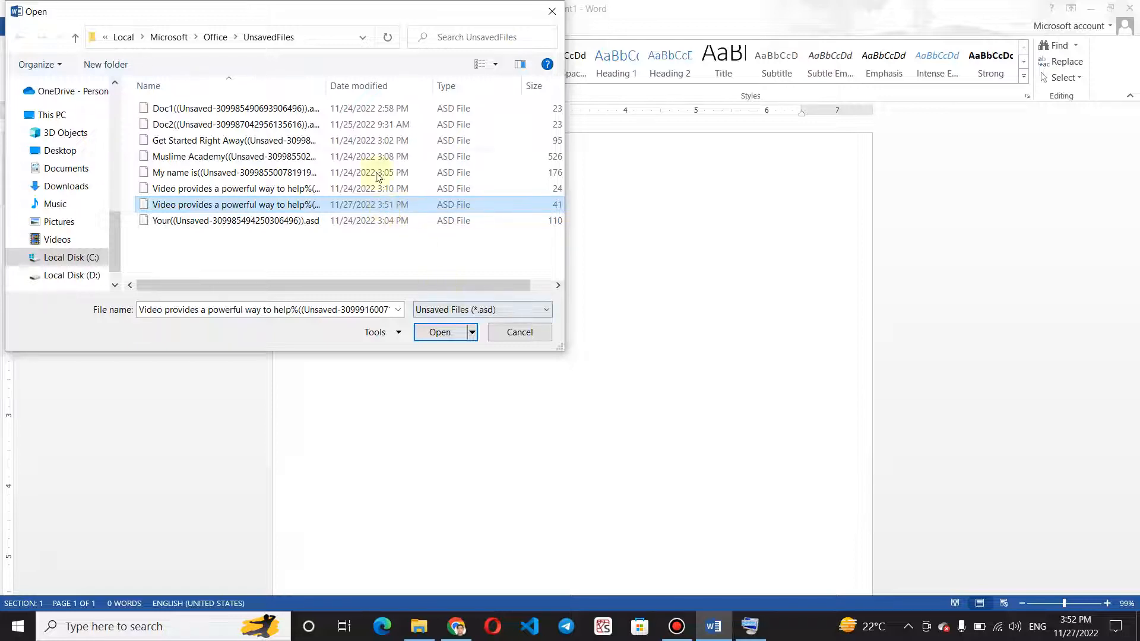
left_click(441, 333)
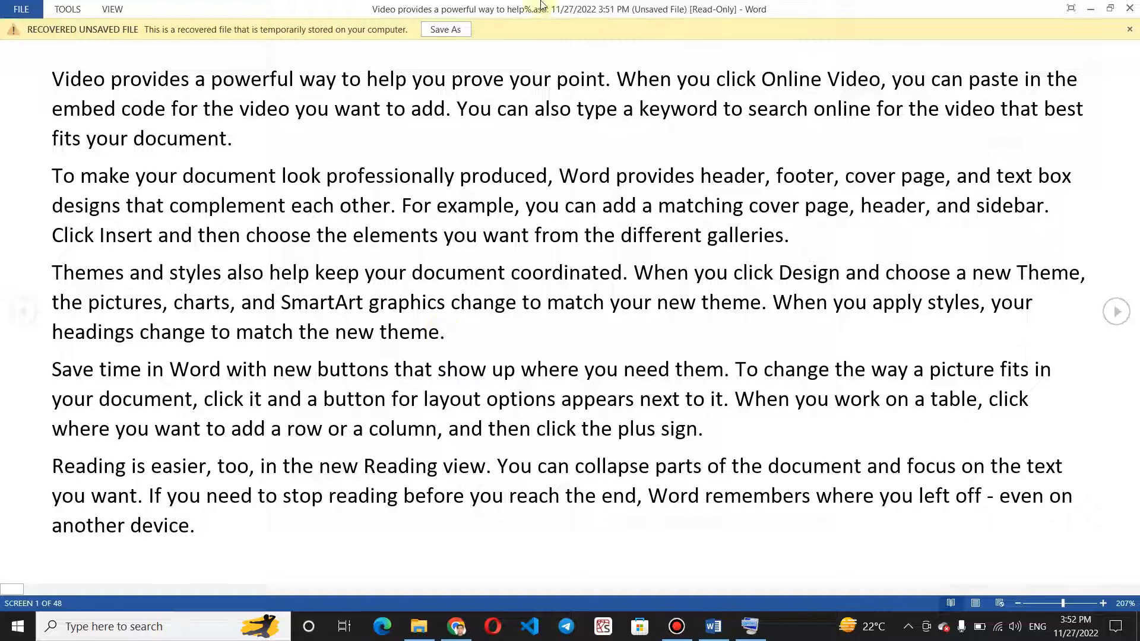
Save the recovered file to the Desktop as "Video provides a powerful way to help you prove your point.docx".
left_click(456, 29)
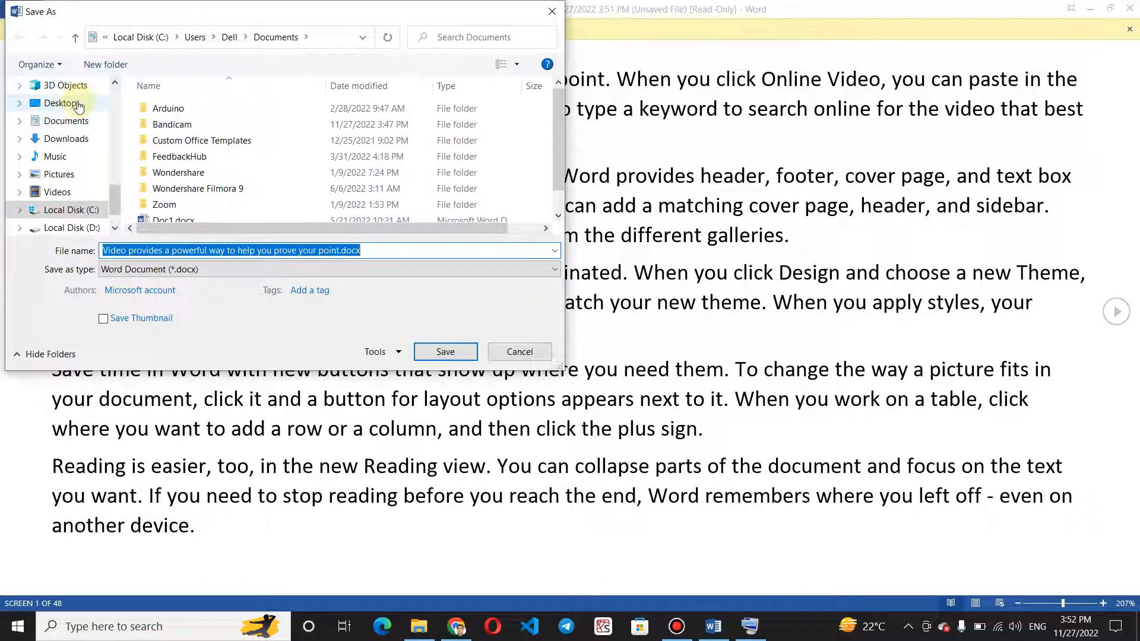
left_click(79, 105)
left_click(446, 354)
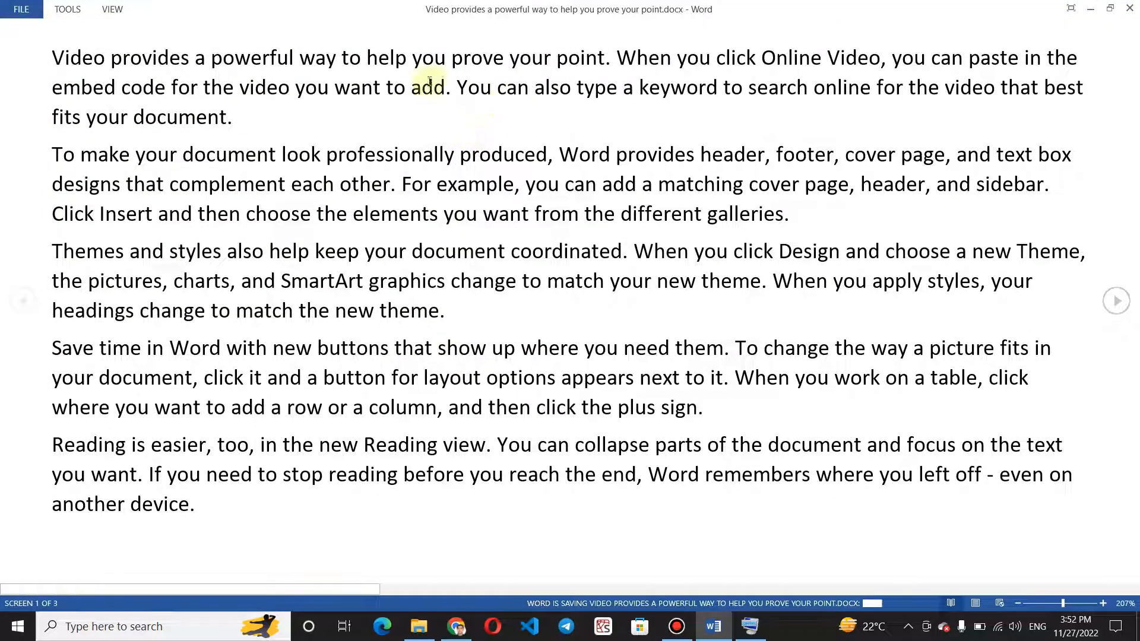
Switch the recovered document from reading view to editing view and look through all its pages.
left_click(100, 12)
left_click(136, 36)
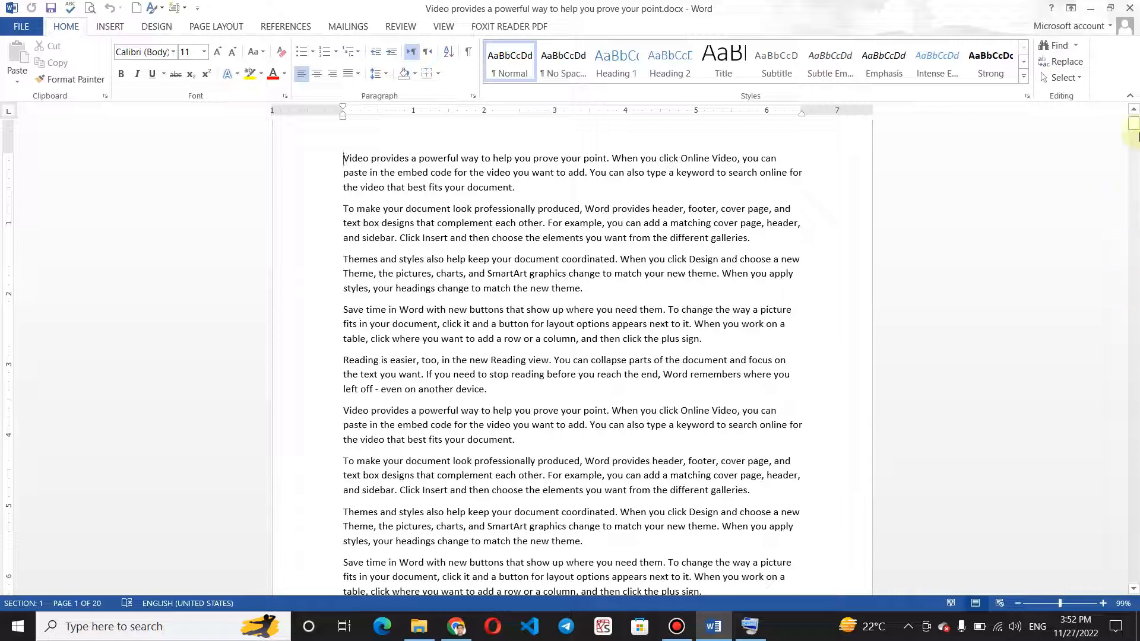
left_click_drag(1135, 126, 1134, 575)
left_click_drag(1133, 634, 1114, 88)
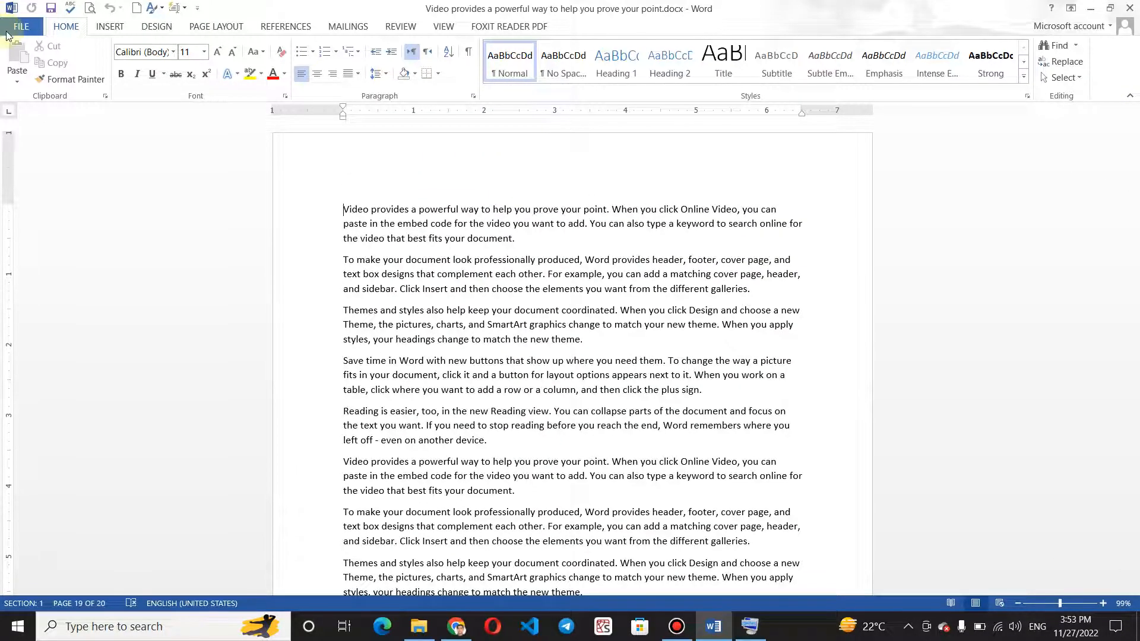
Examine the Manage Versions options on the recovered document's Info page, then return to the document.
left_click(8, 29)
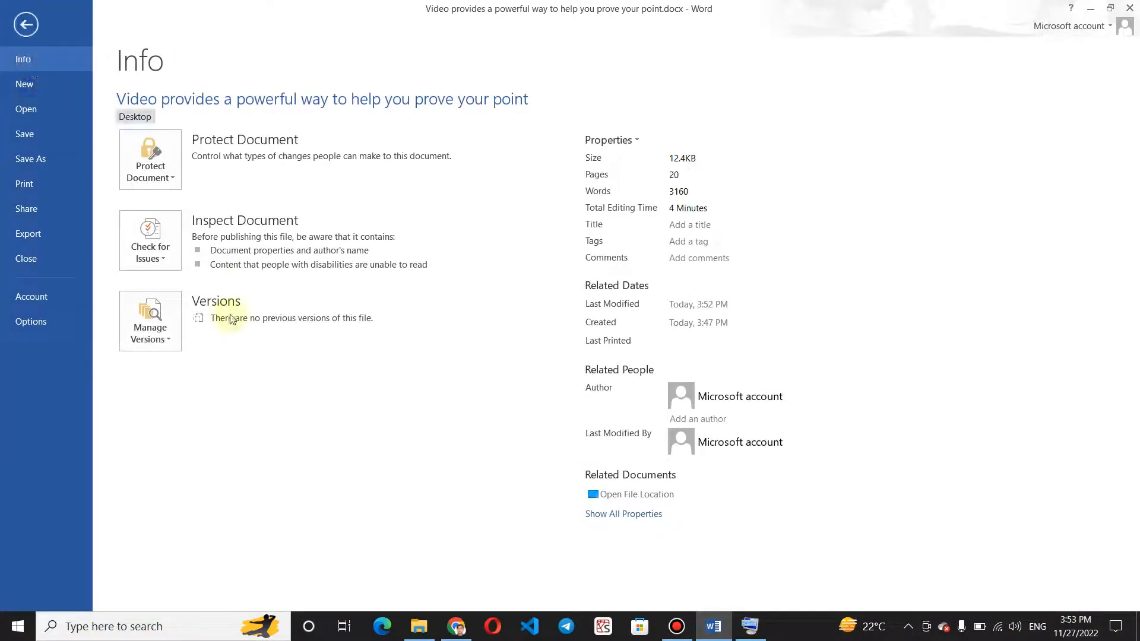
left_click(170, 326)
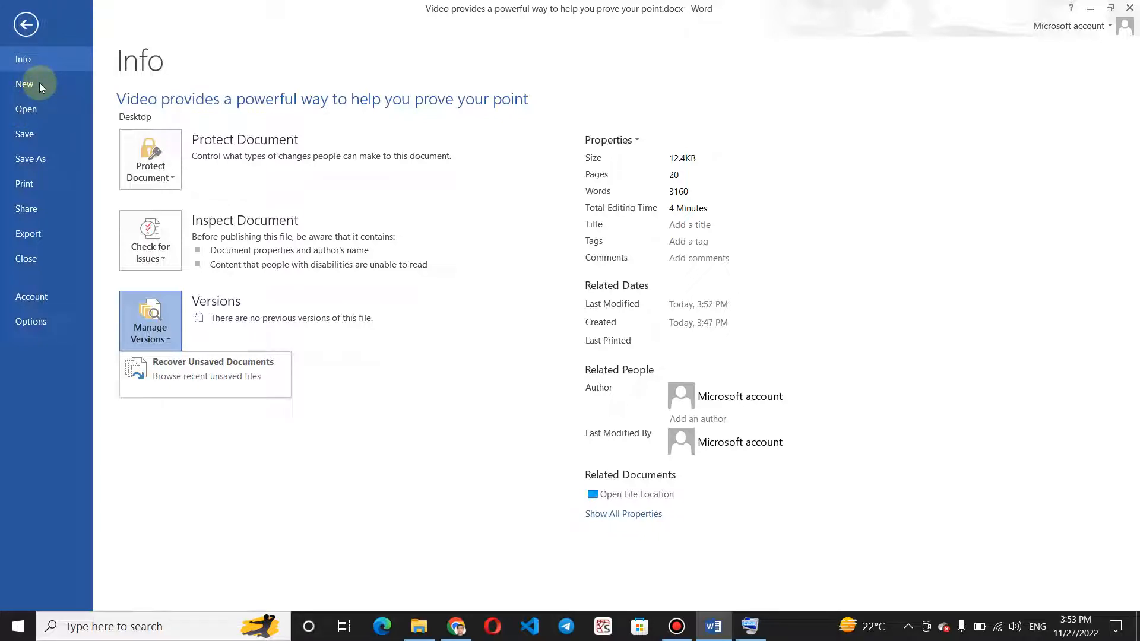
left_click(26, 24)
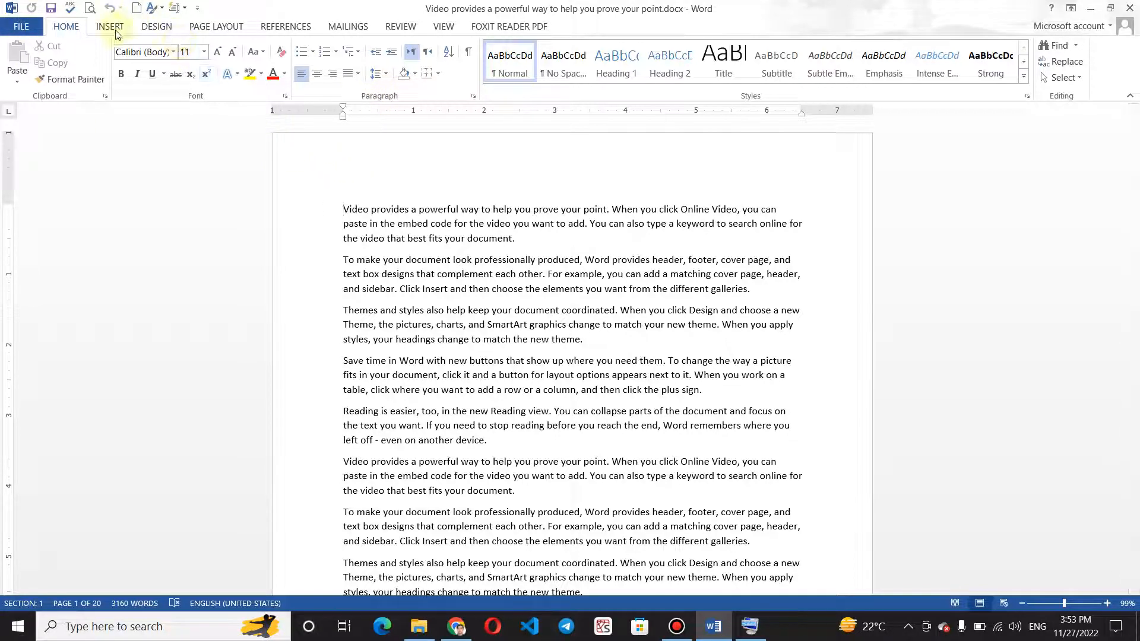
Create a new document from the Blank document template, followed by a second blank document.
left_click(21, 26)
left_click(46, 88)
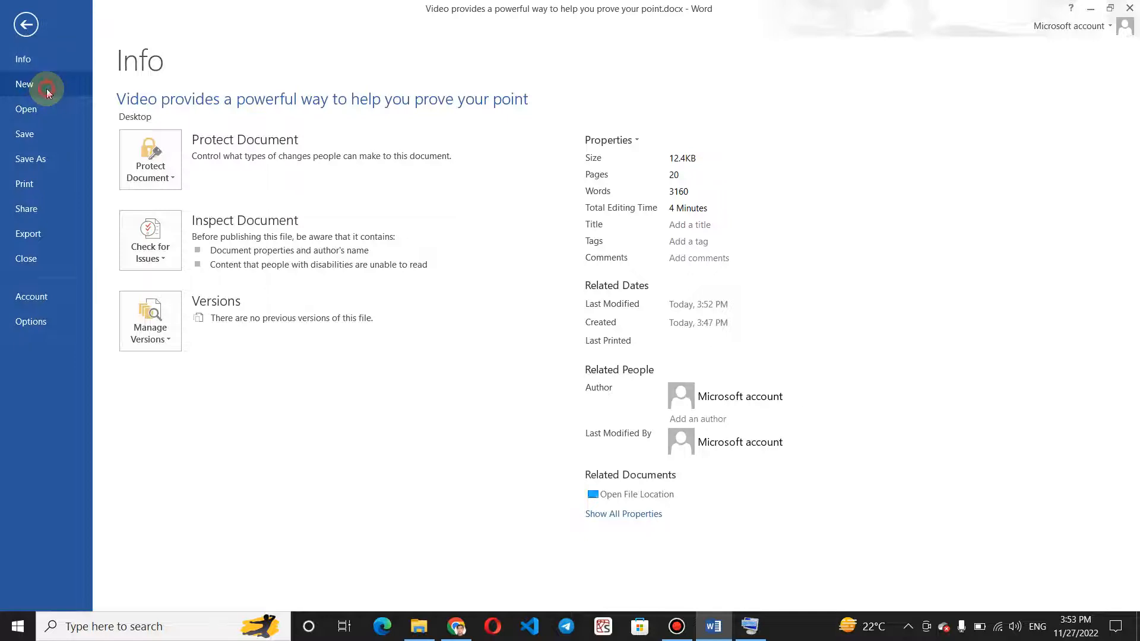
left_click(197, 194)
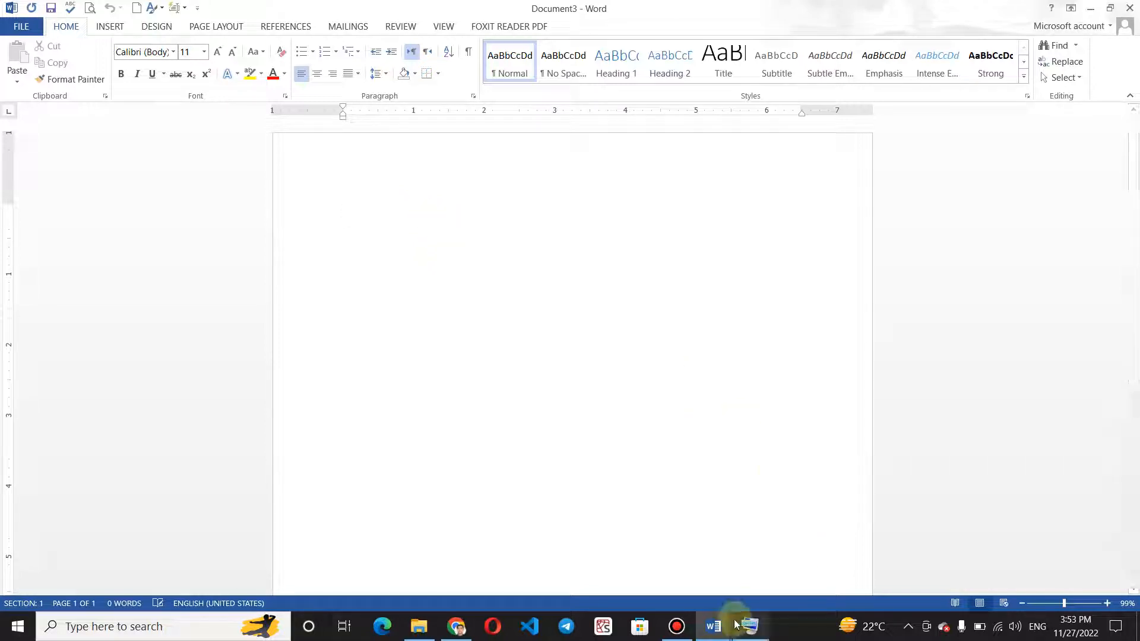
Write "Ctrl + n = New File" on the first line of the newest blank document.
mouse_move(717, 627)
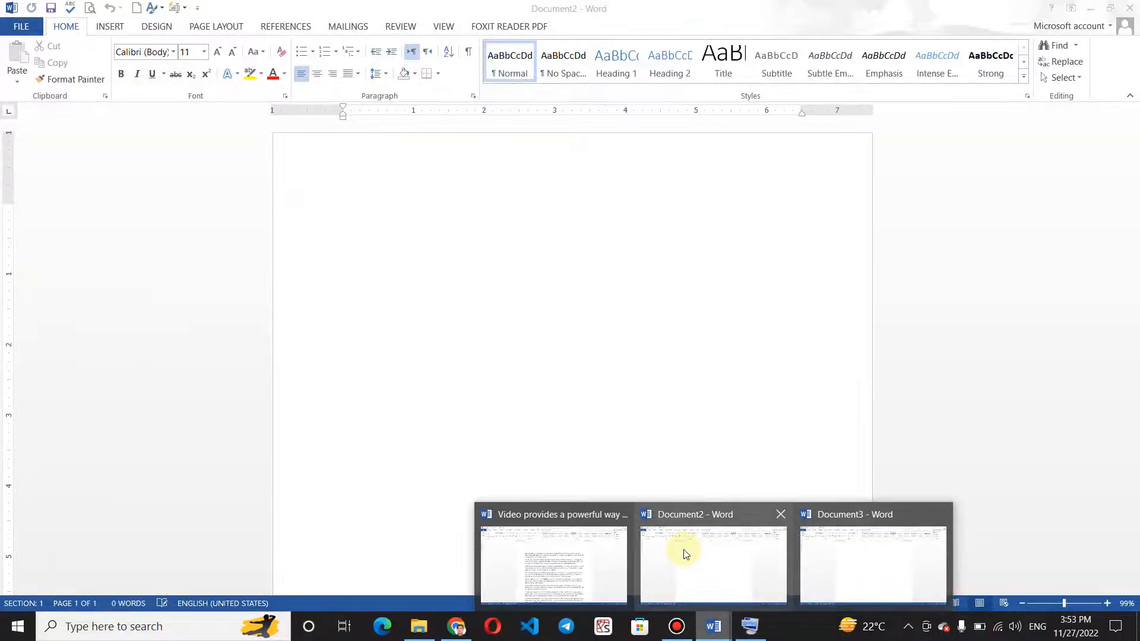
left_click(547, 312)
type("ctr")
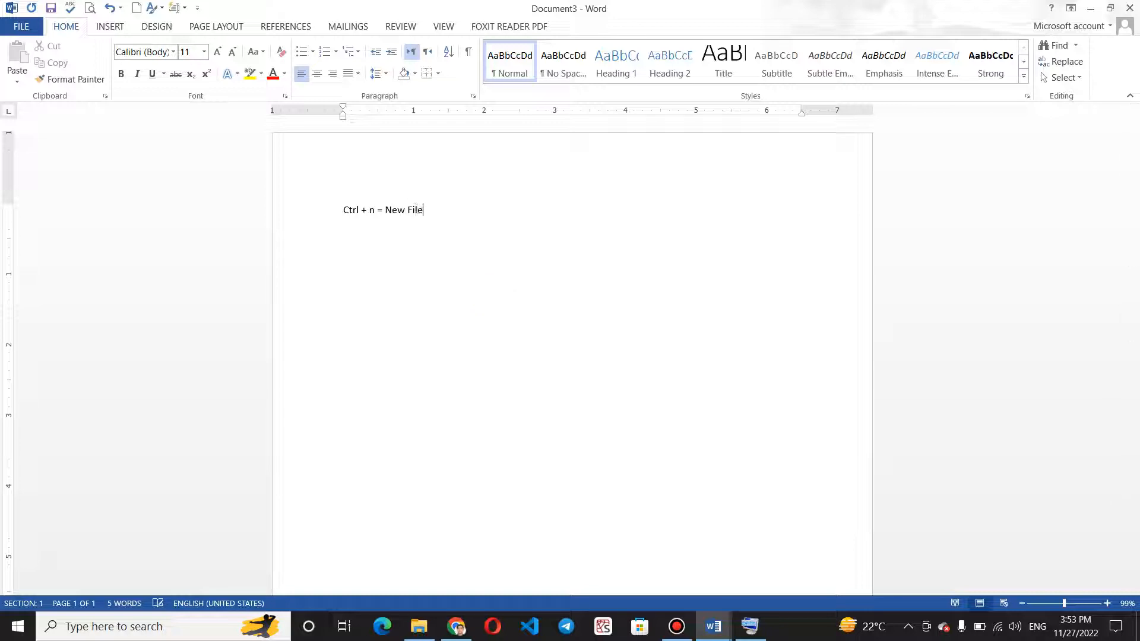
Enlarge the "Ctrl + n = New File" line to font size 20 and start a new line below it.
left_click_drag(433, 208, 325, 191)
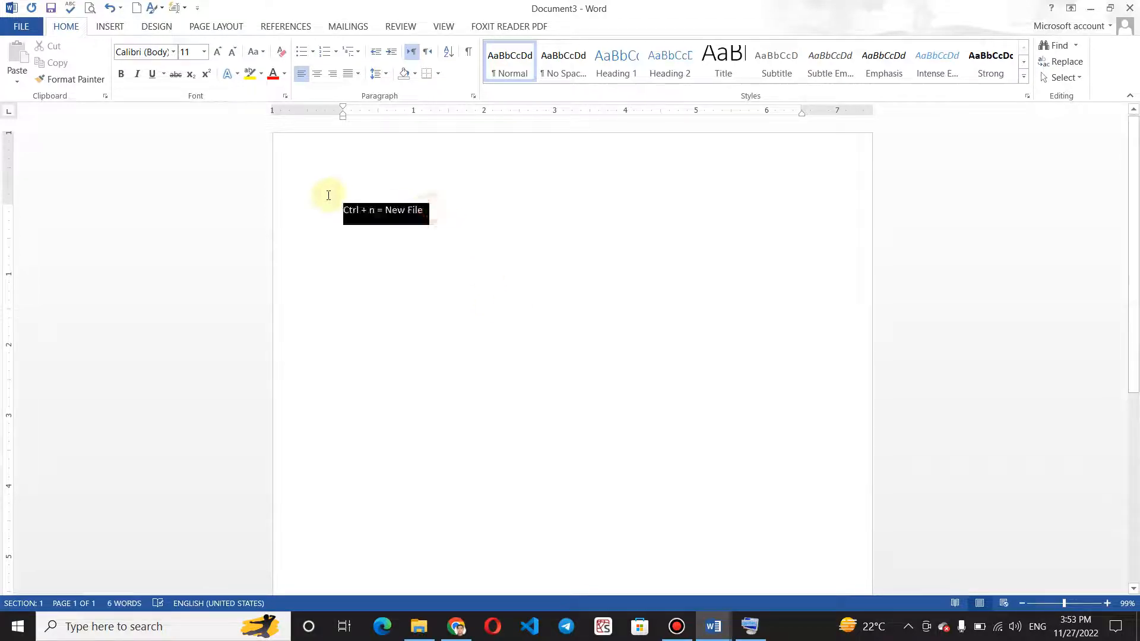
left_click(220, 52)
left_click(220, 52)
left_click(220, 52)
left_click(220, 52)
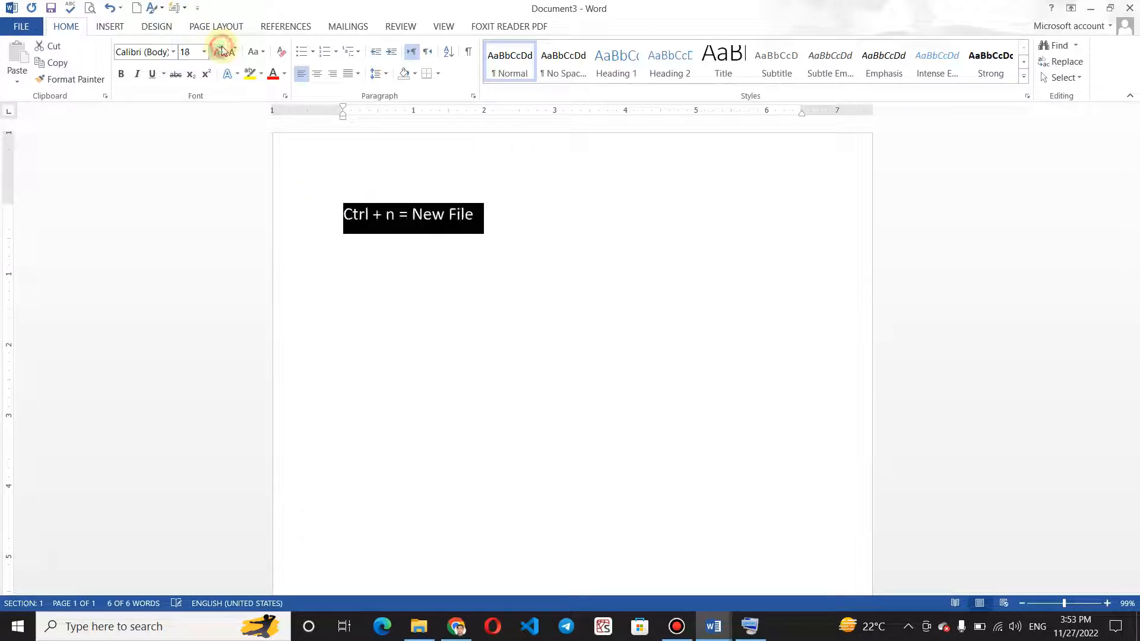
left_click(219, 51)
left_click(534, 223)
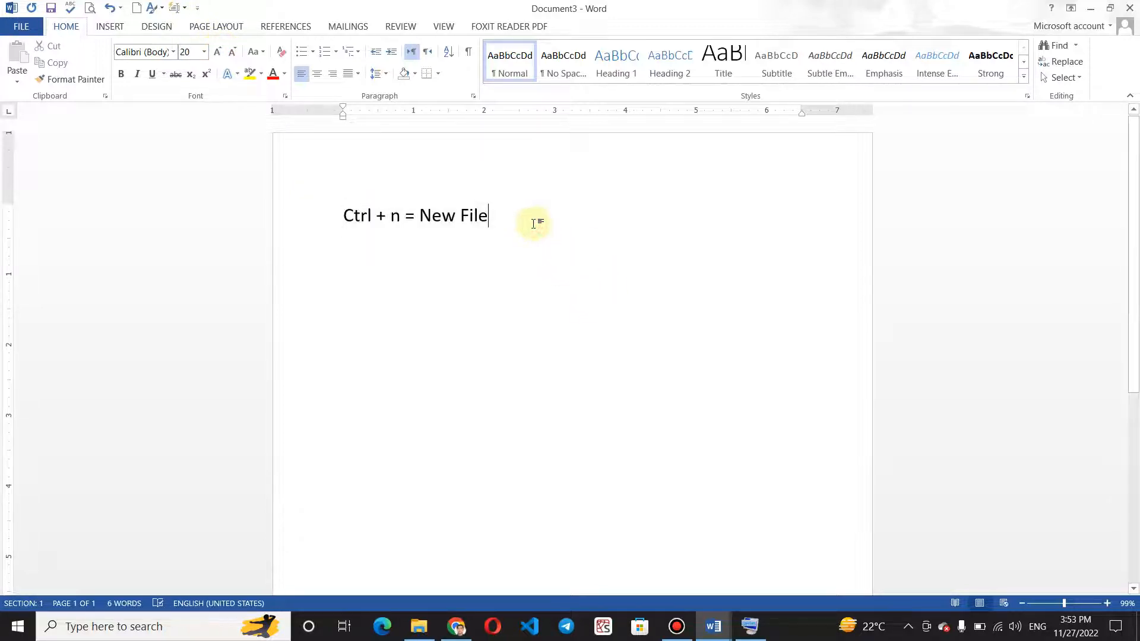
key("Return")
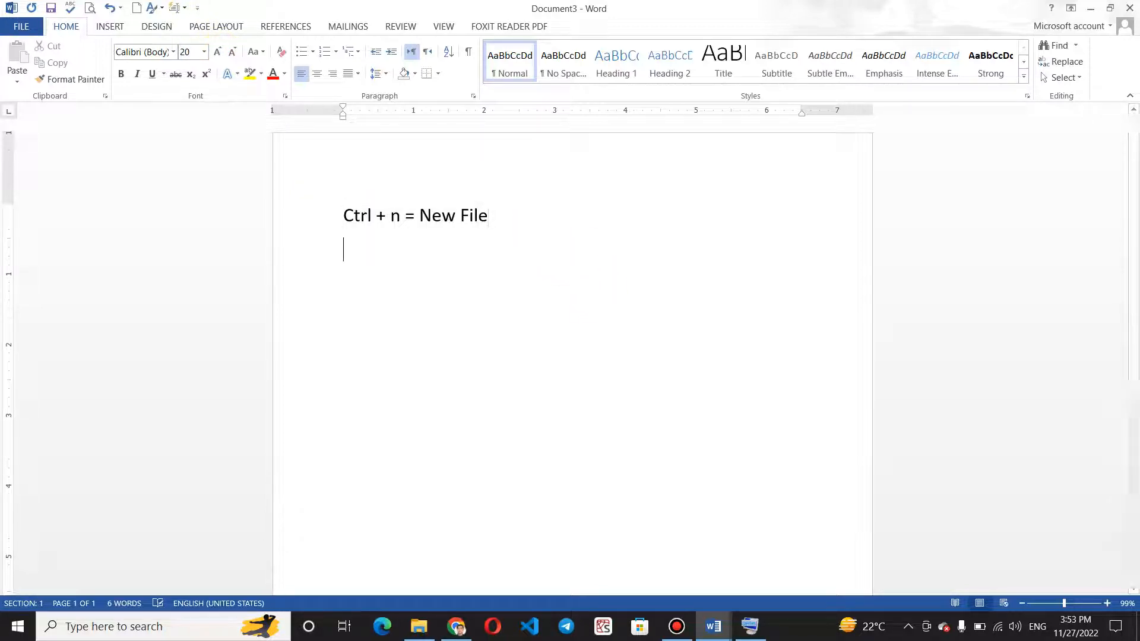
Start saving the new document and open the Save As dialog for a location on the computer.
left_click(33, 30)
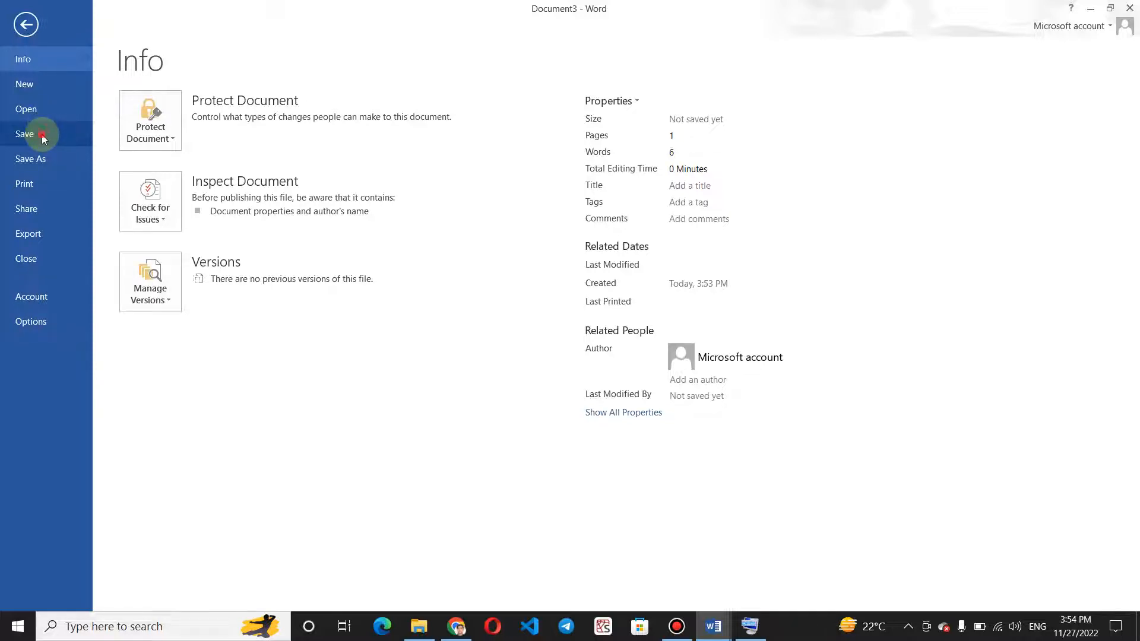
left_click(41, 134)
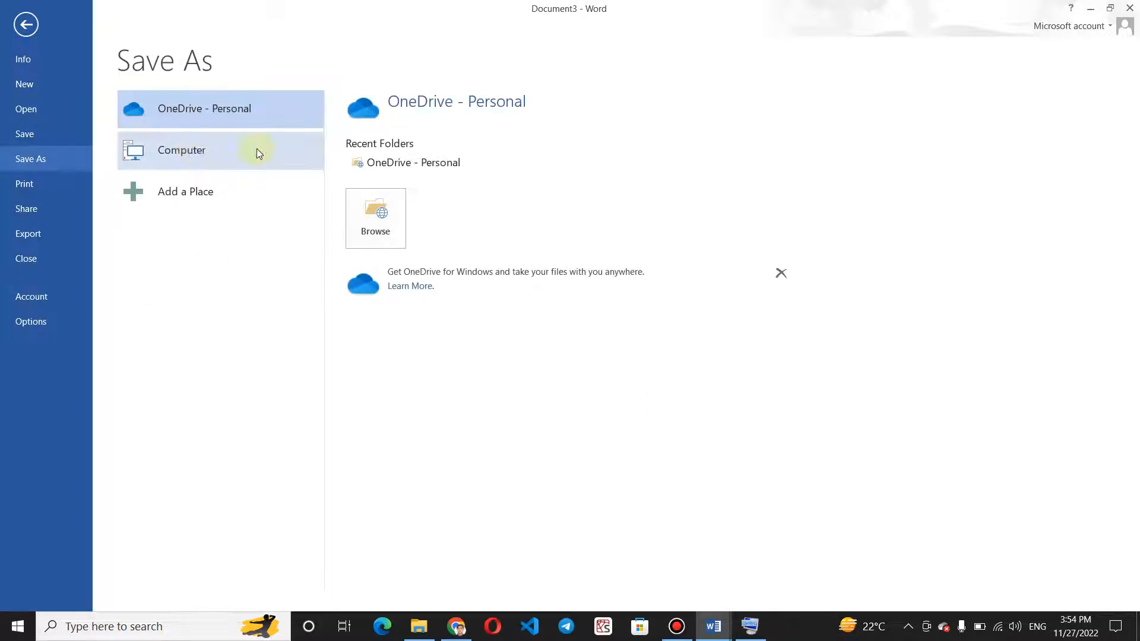
left_click(221, 160)
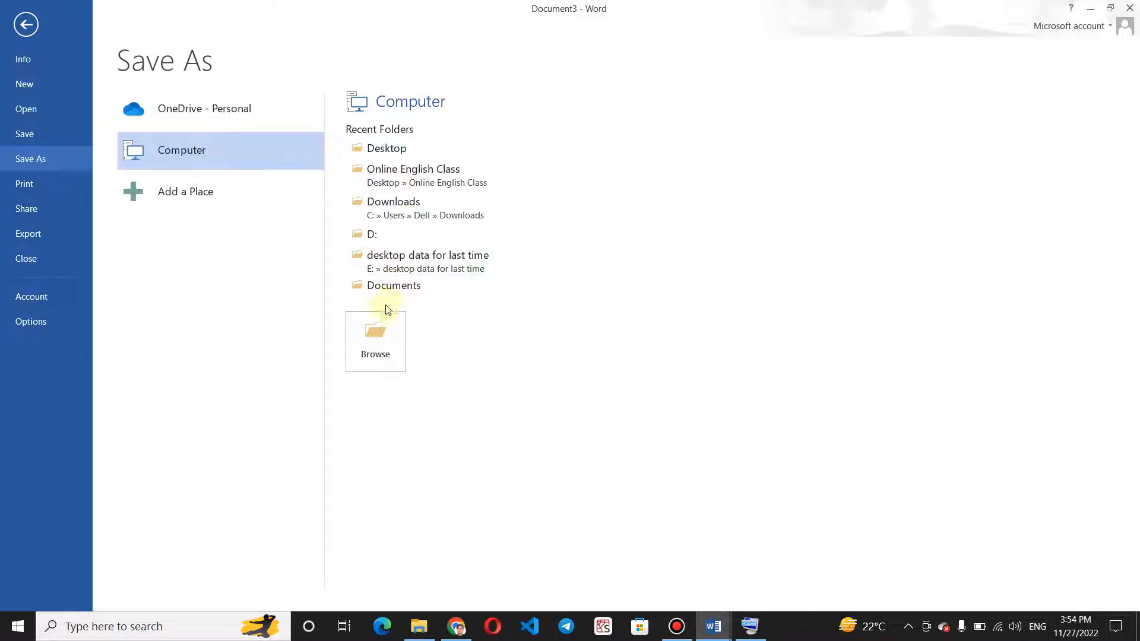
left_click(377, 340)
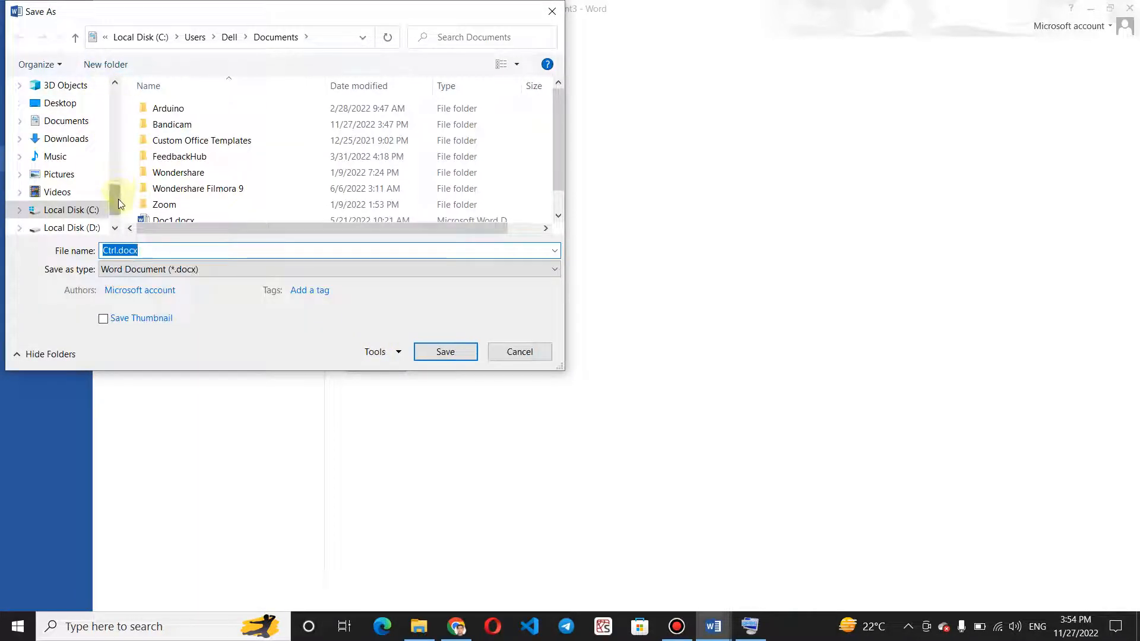
Look into Local Disk (D:) and Local Disk (C:), then select the Desktop as the save location.
scroll(119, 198, "down", 1)
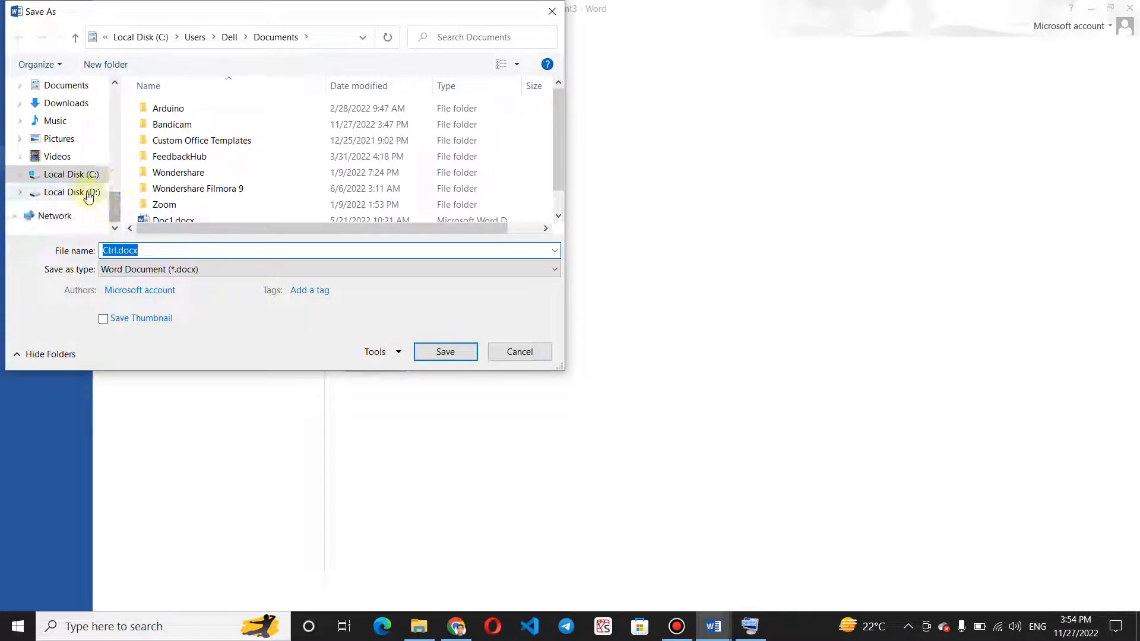
left_click(84, 195)
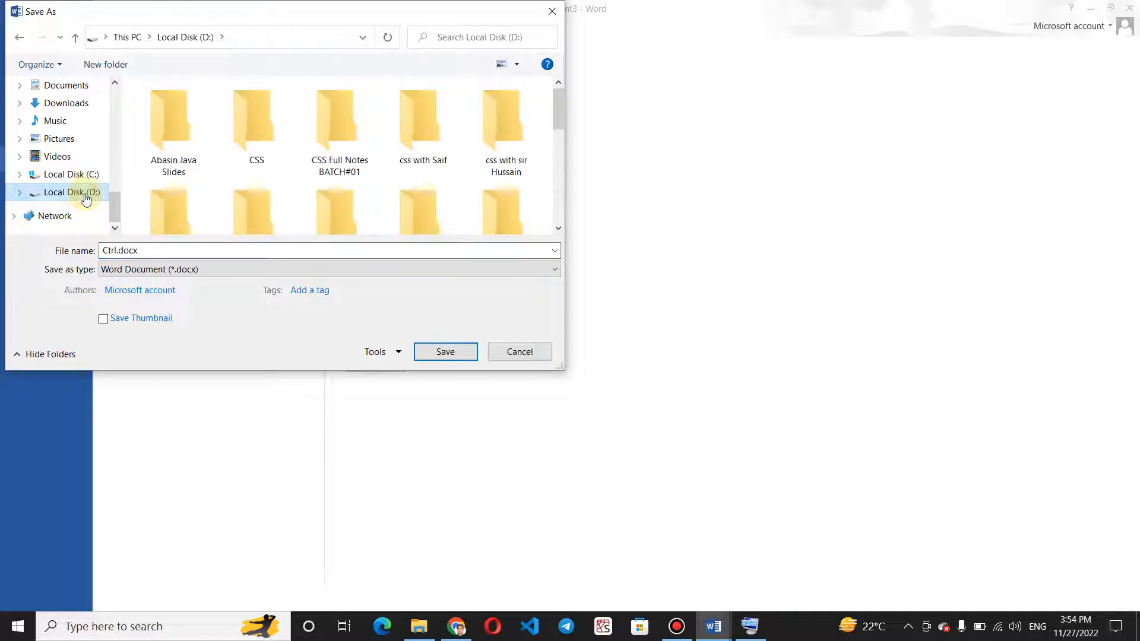
left_click(50, 178)
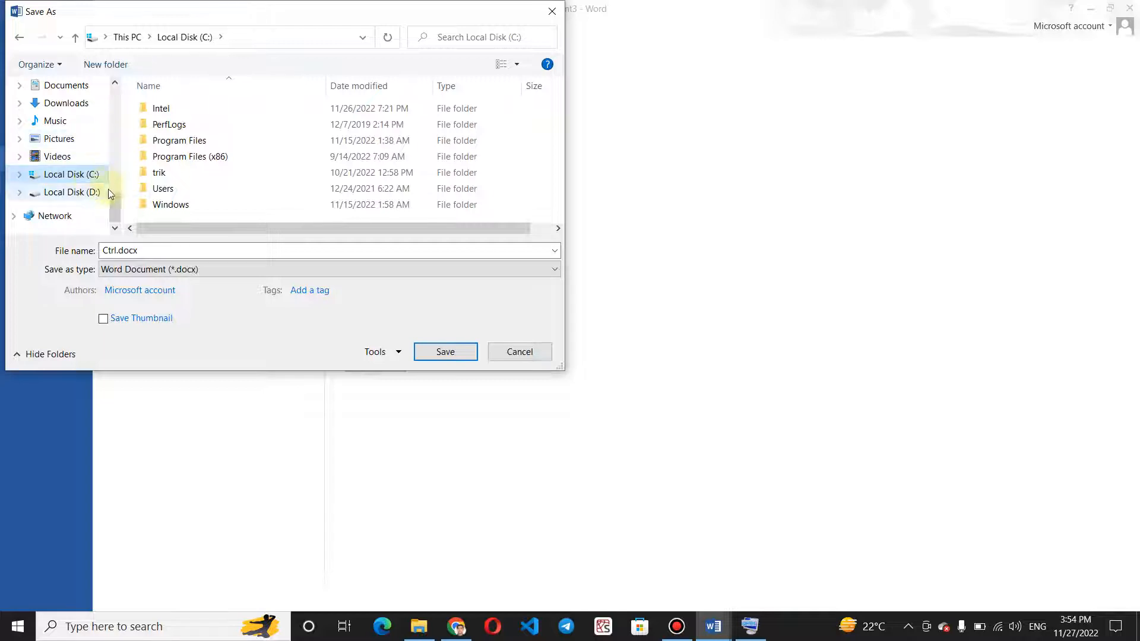
left_click_drag(116, 205, 115, 90)
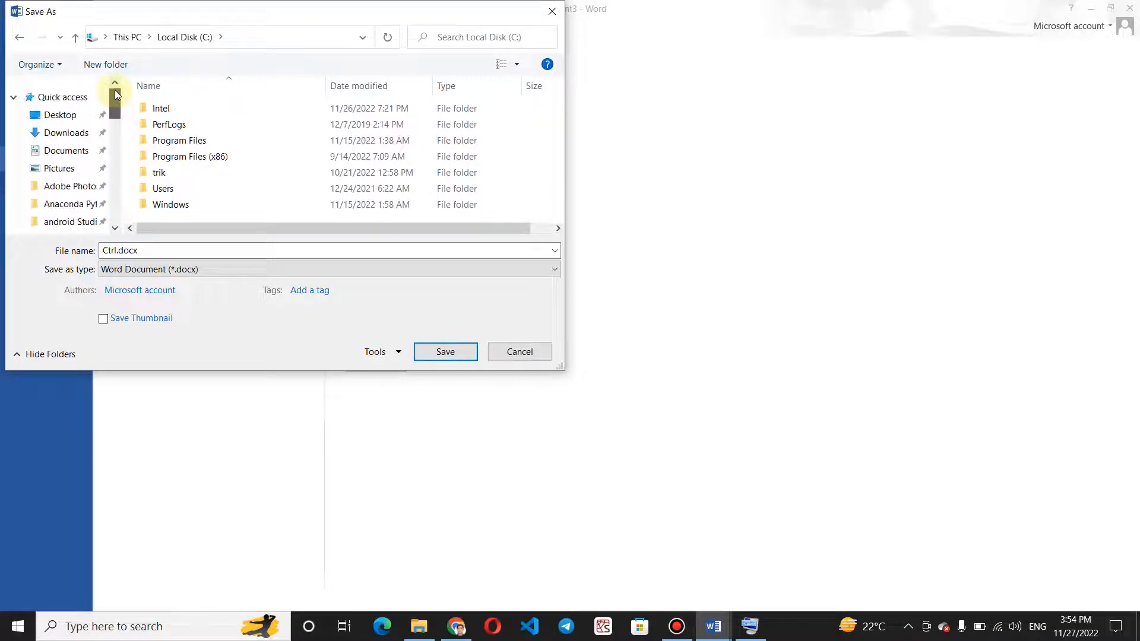
left_click(68, 121)
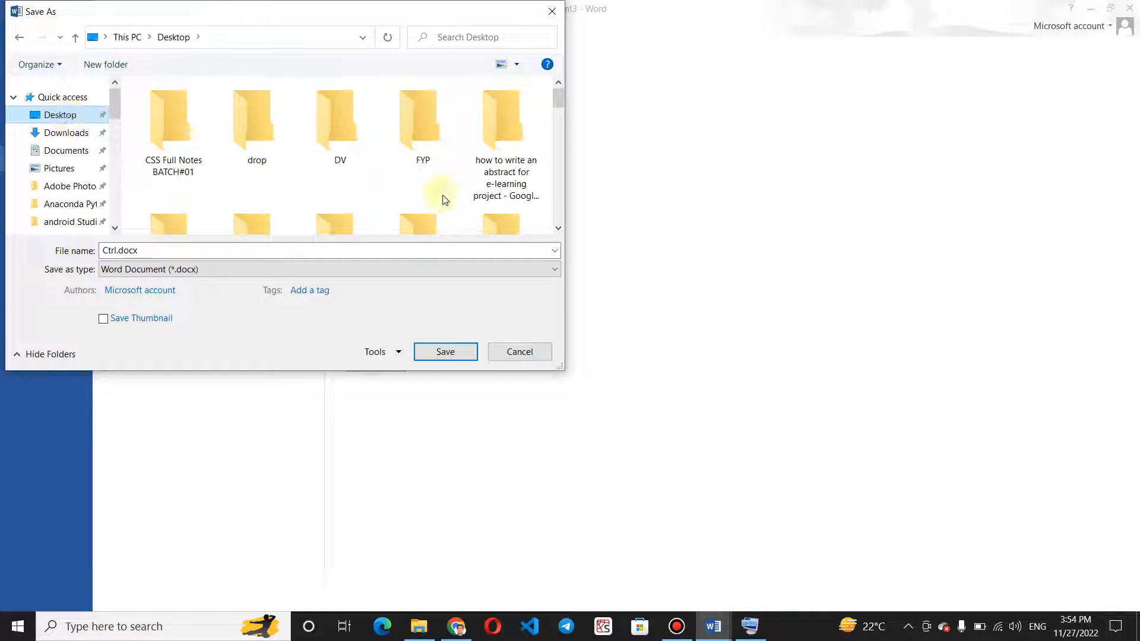
left_click_drag(560, 96, 560, 139)
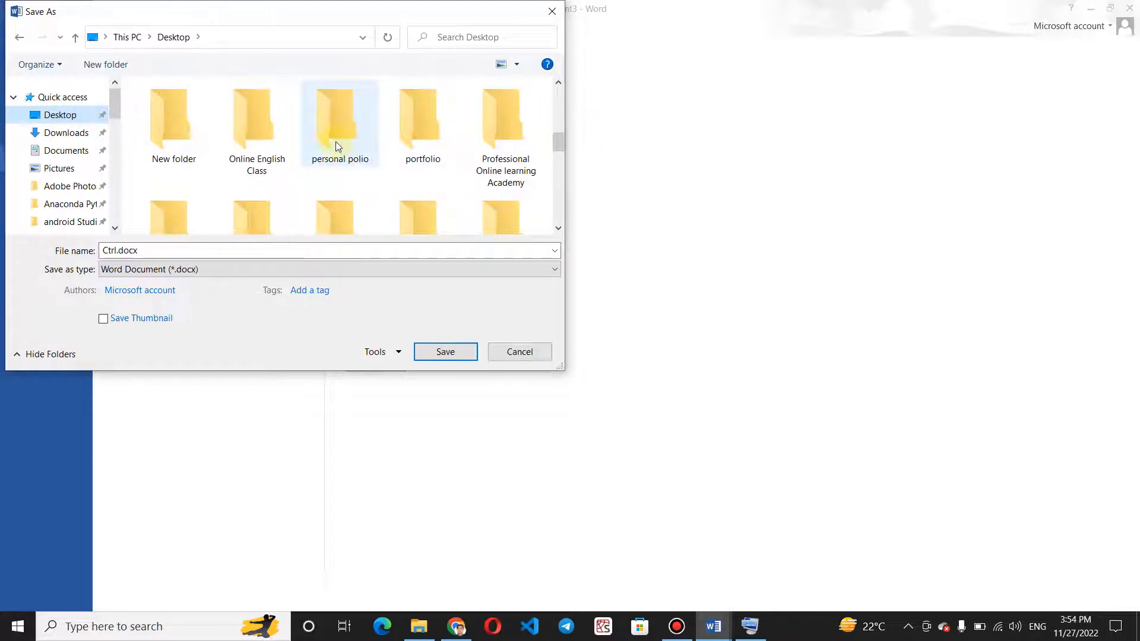
Clear the suggested file name and create a folder named "ms word practice" on the Desktop.
double_click(242, 247)
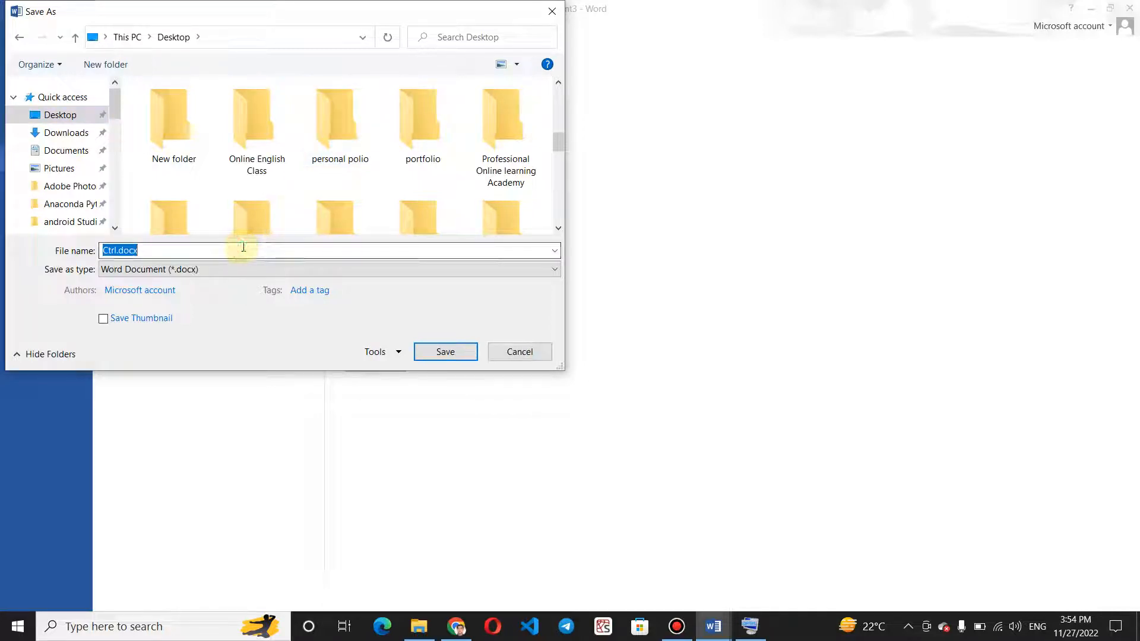
key("BackSpace")
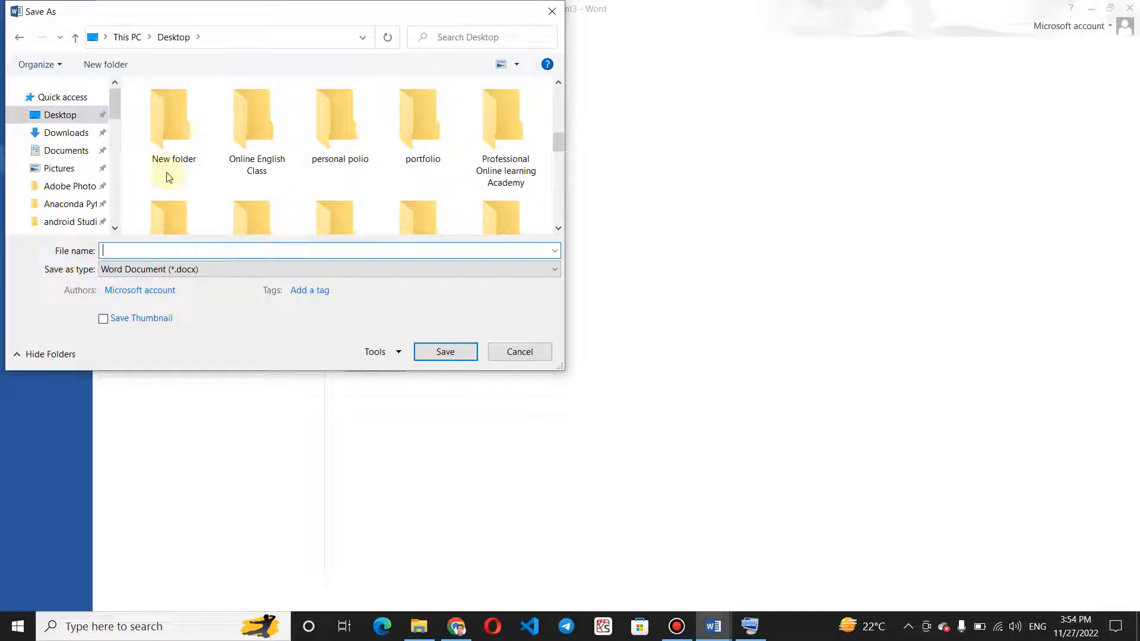
left_click(101, 65)
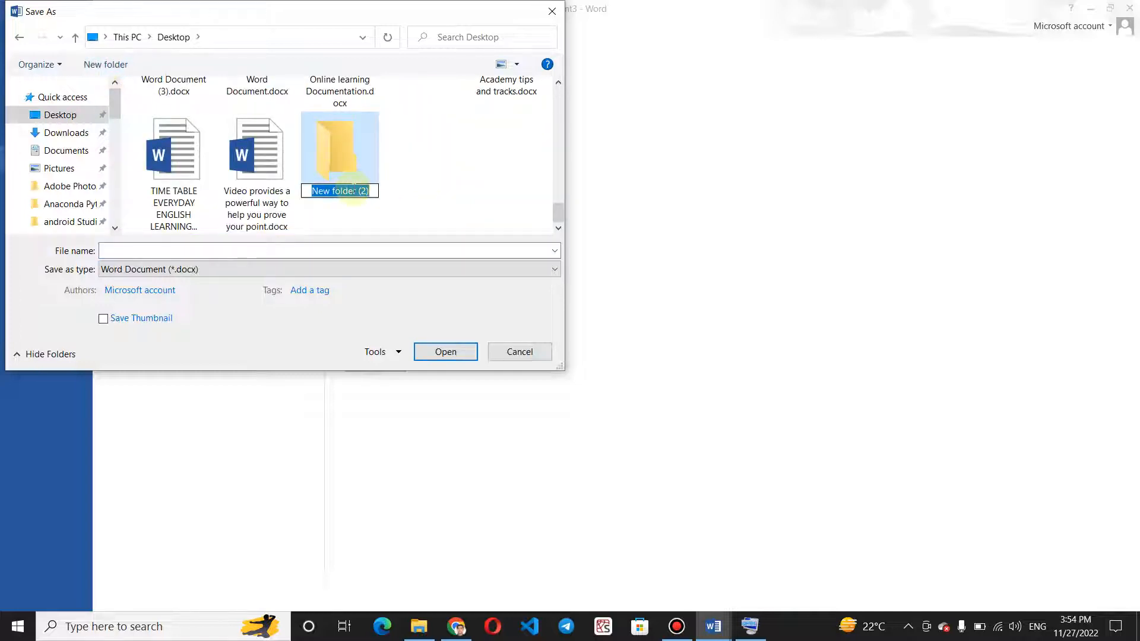
type("ms w")
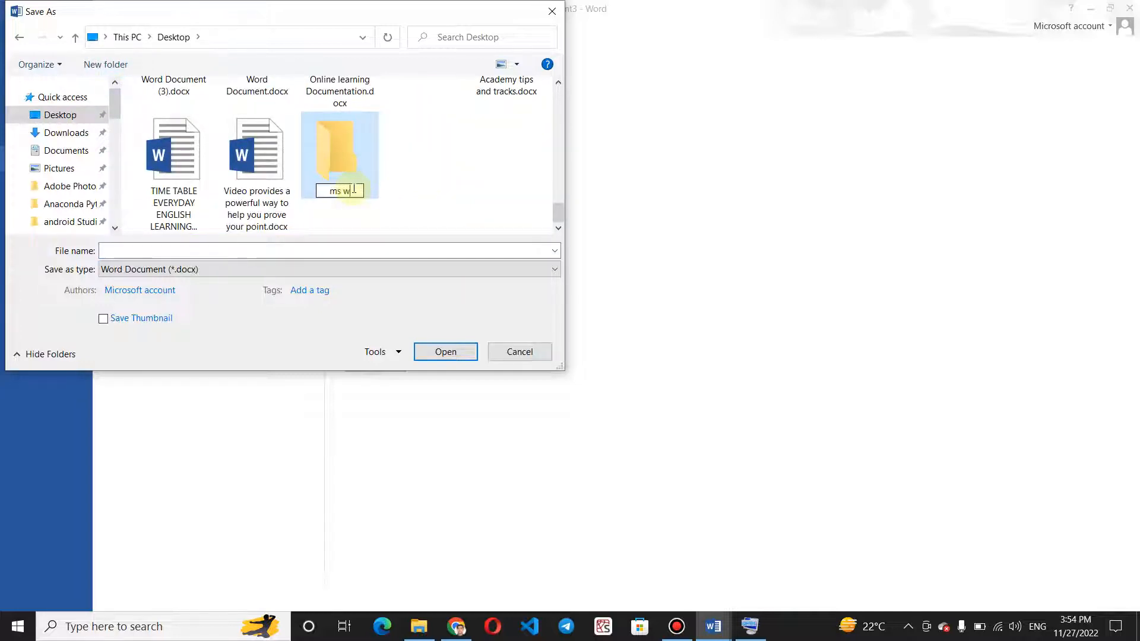
type("ord pra")
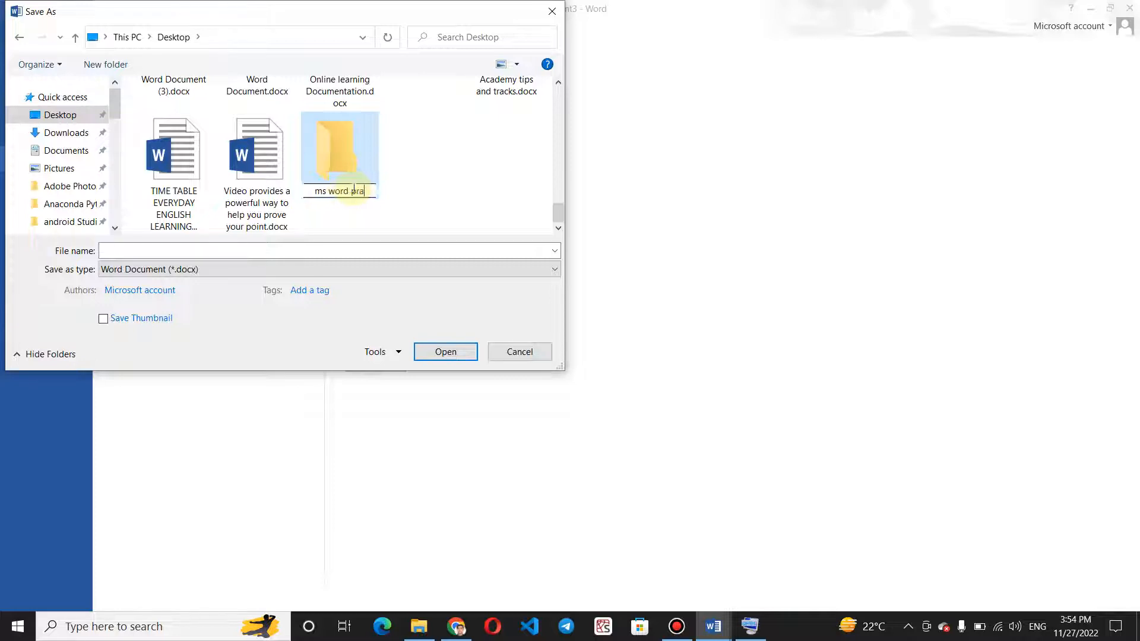
type("ctice")
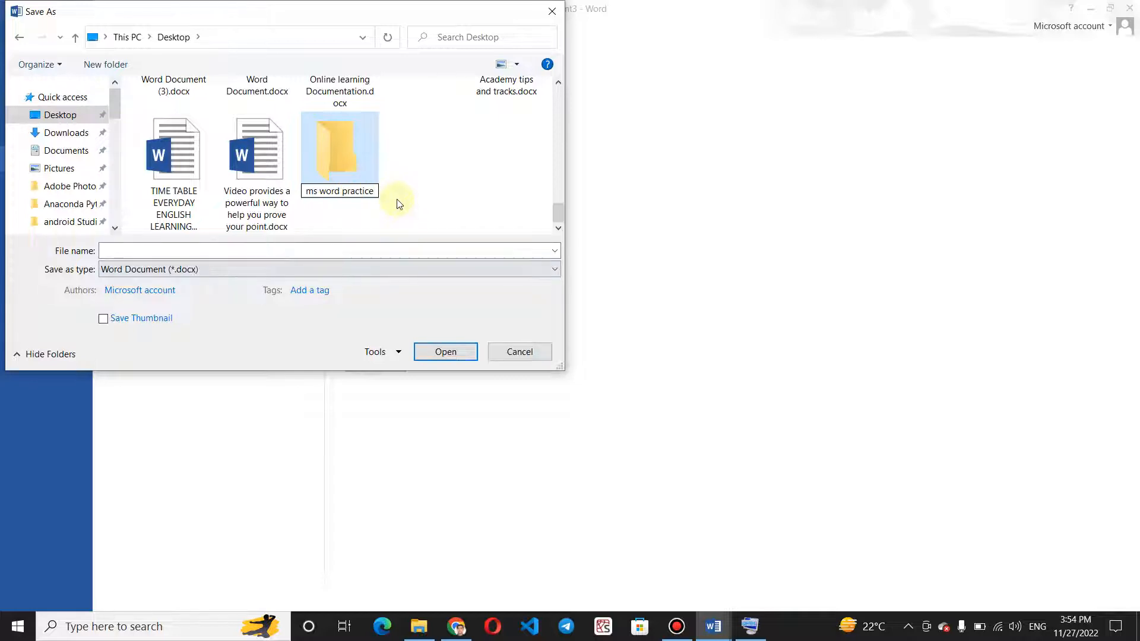
key("Return")
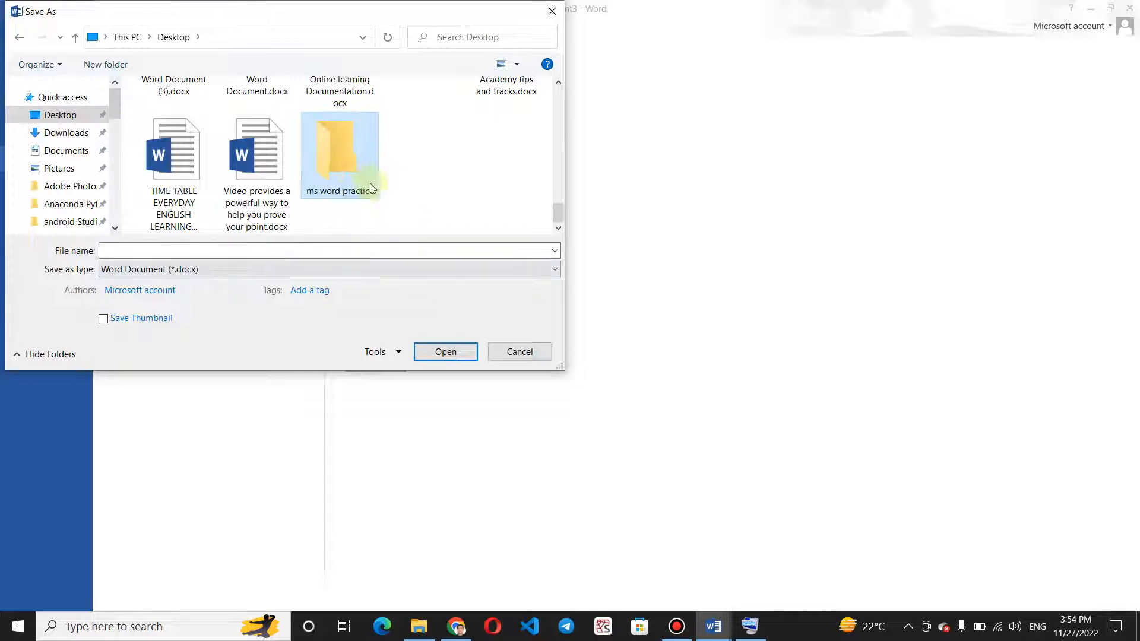
Save the document as "practice-1" inside the "ms word practice" folder.
double_click(332, 171)
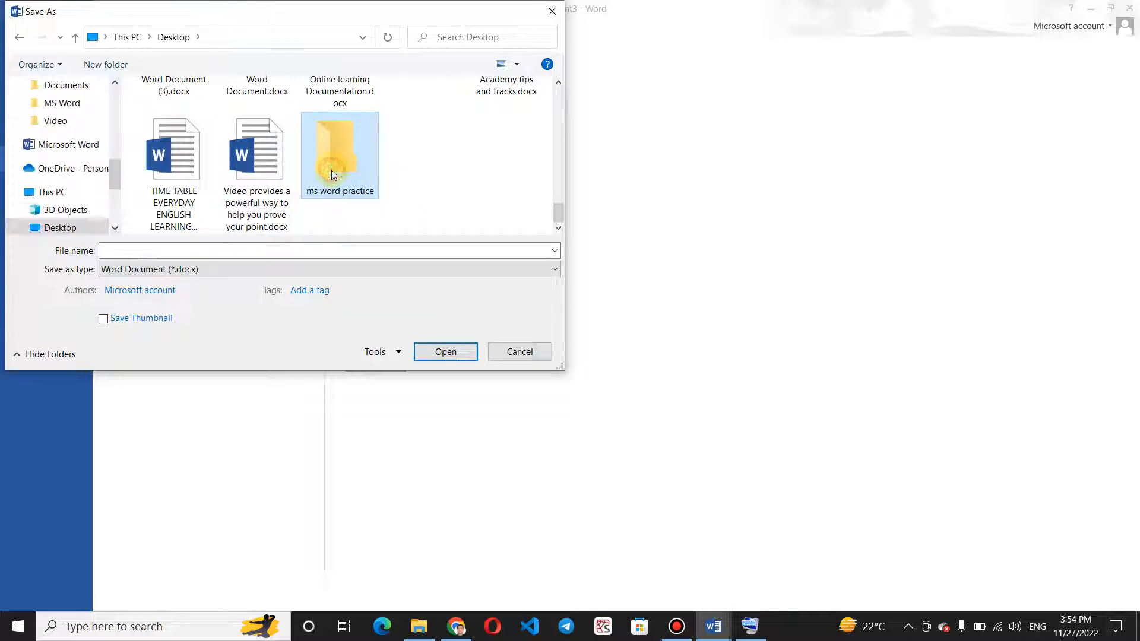
left_click(132, 251)
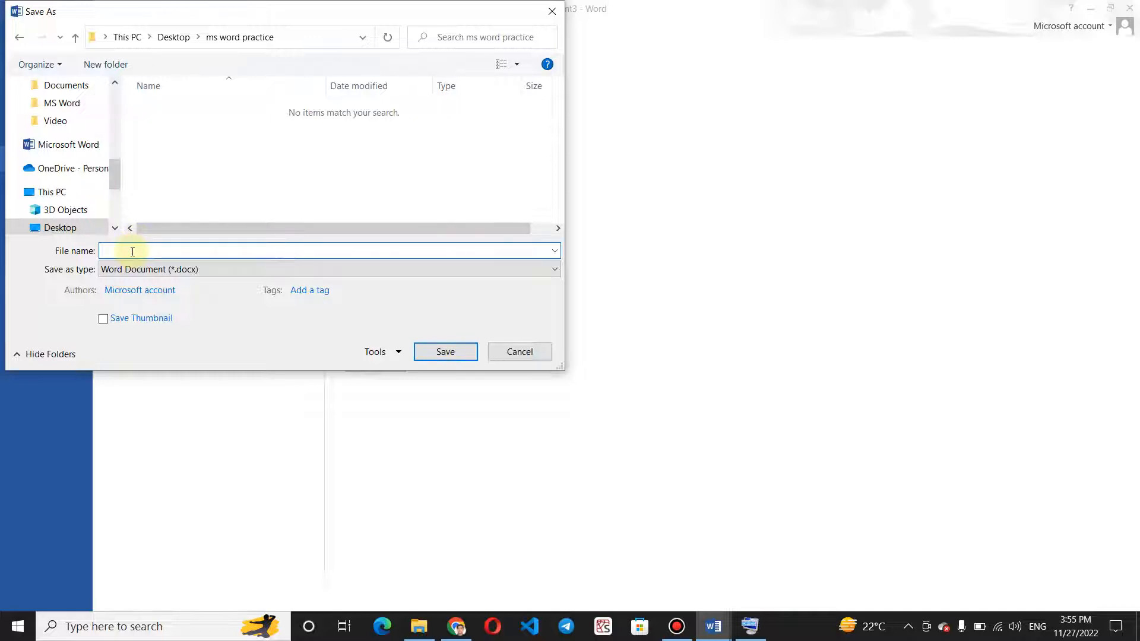
type("practice-1")
left_click(439, 351)
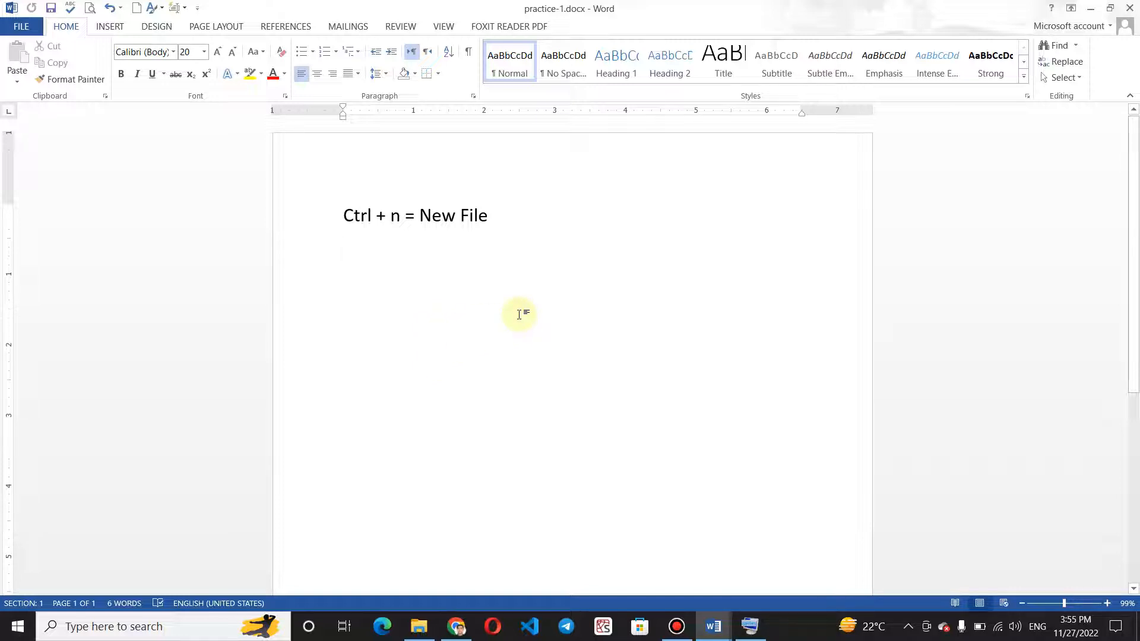
Check the saved file in the "ms word practice" folder on the Windows desktop, then close the folder.
key("super+d")
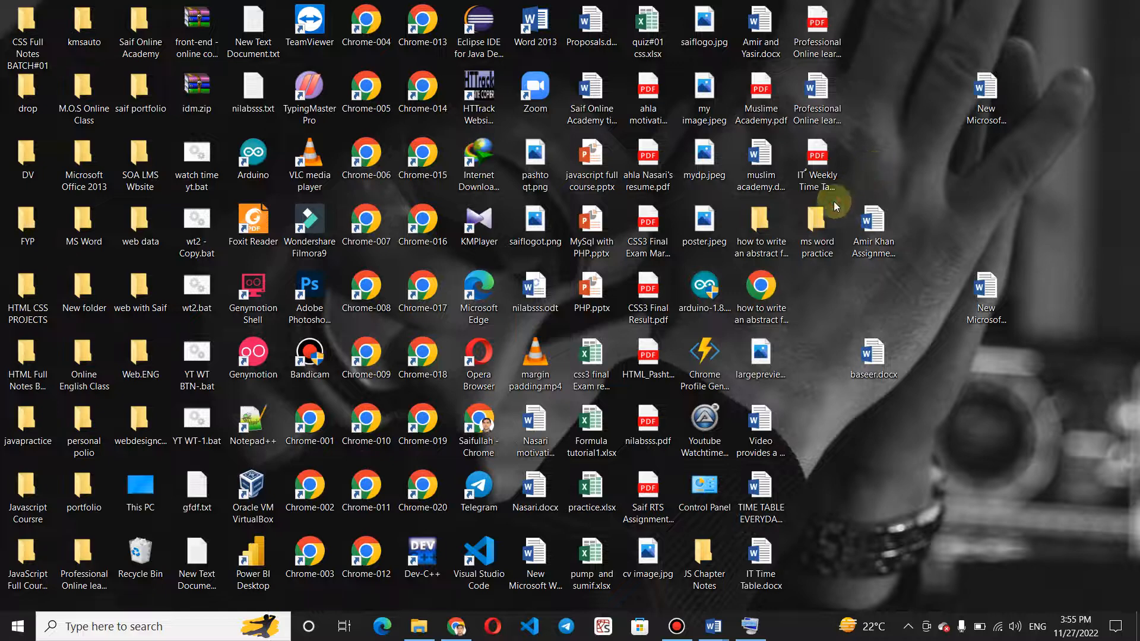
double_click(814, 228)
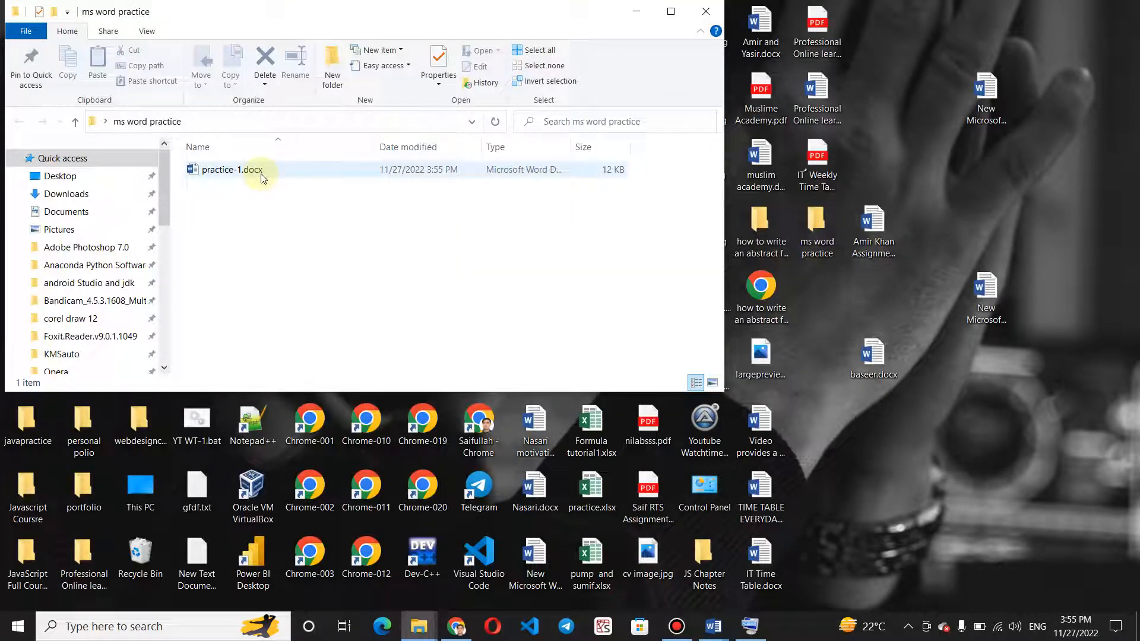
left_click(705, 11)
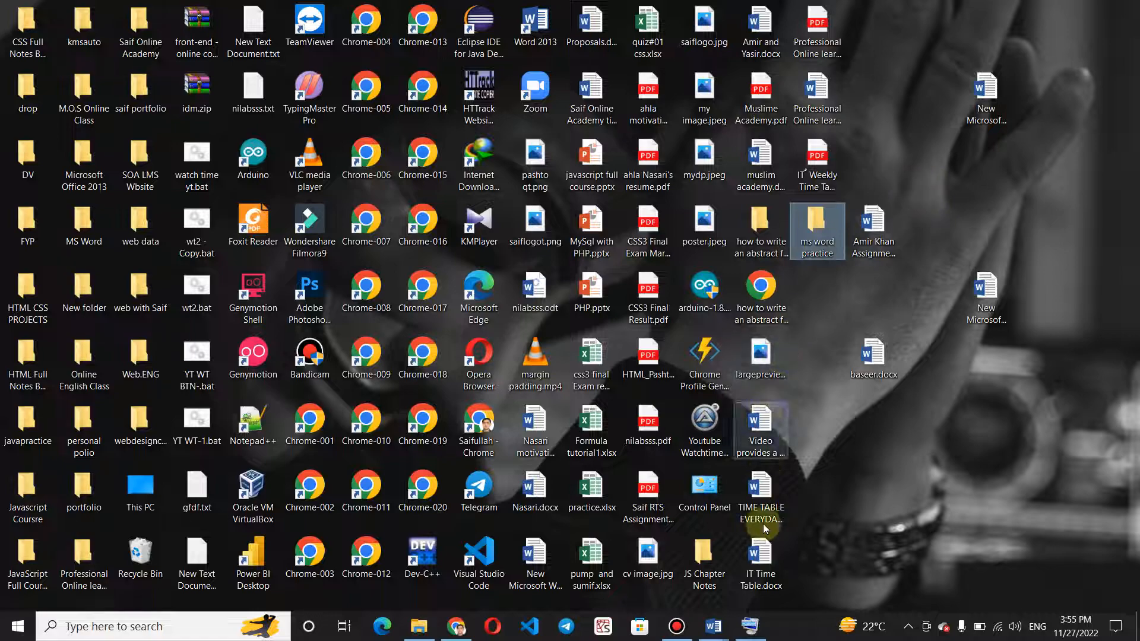
Switch to the "Video provides a powerful way to help you prove your point" Word document and set its first paragraph's font colour to yellow.
left_click(714, 628)
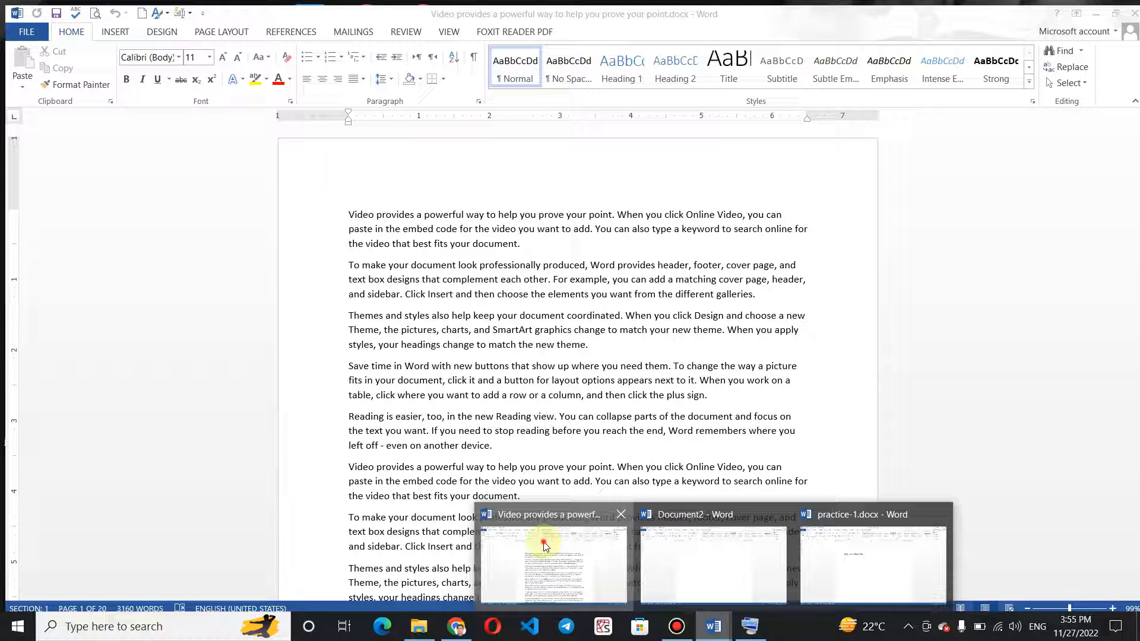
left_click(553, 561)
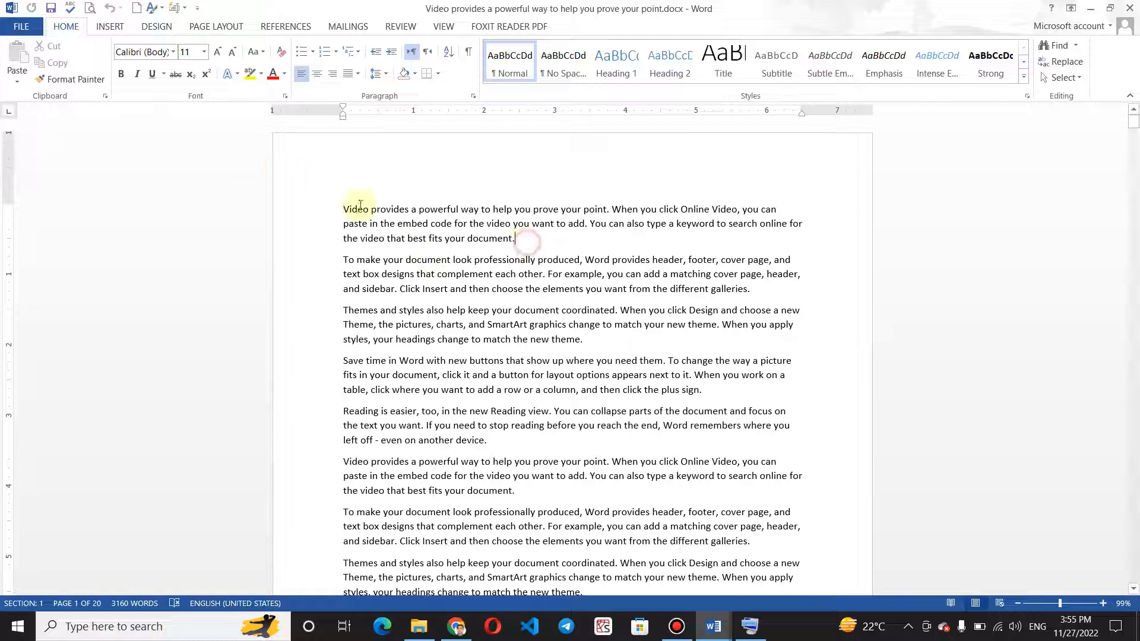
double_click(300, 191)
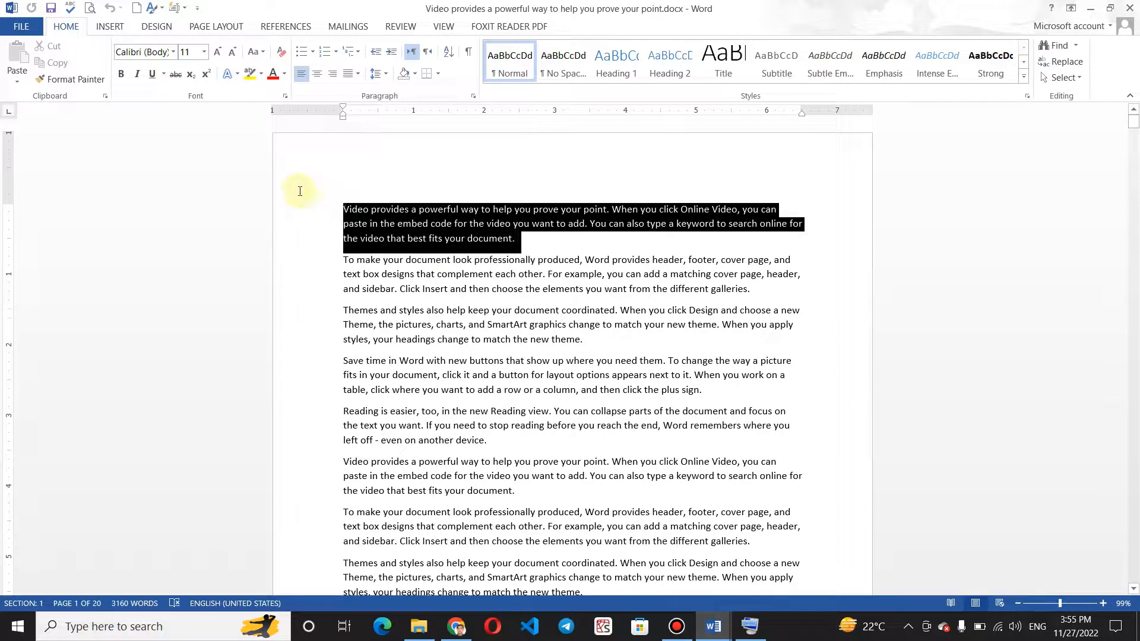
left_click(284, 73)
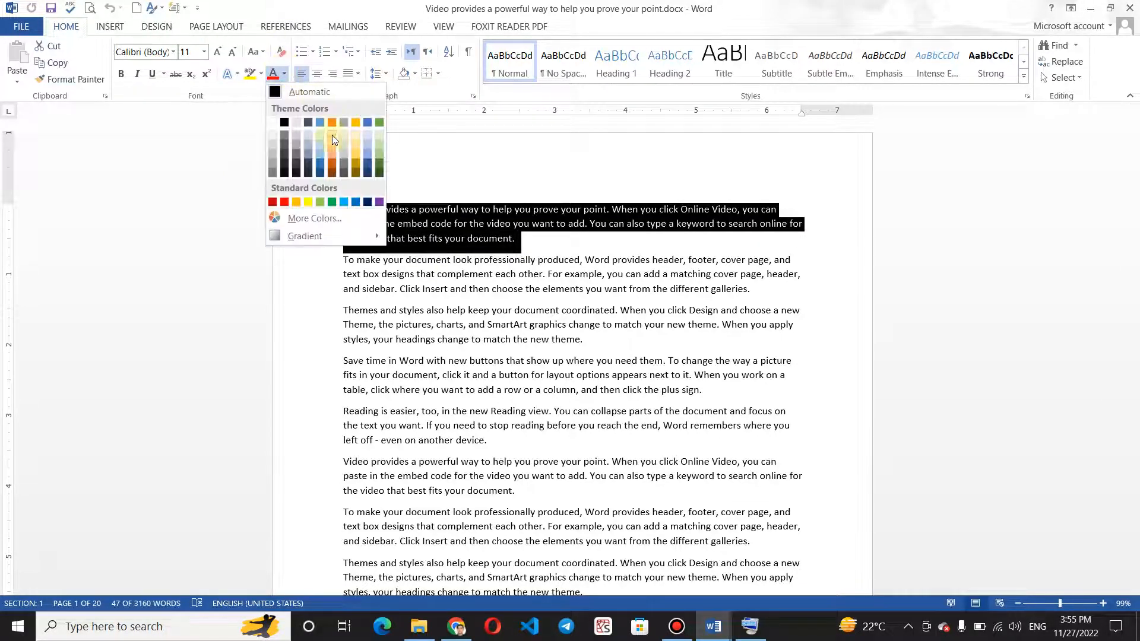
left_click(309, 202)
left_click(391, 291)
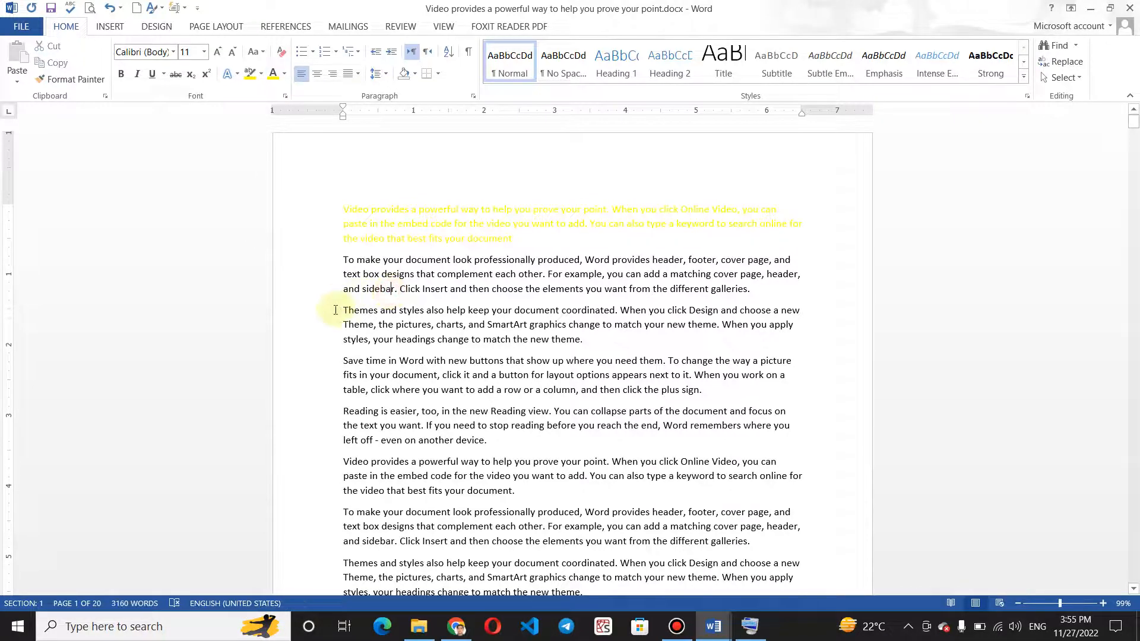
Apply pink text highlighting from the third paragraph through "the elements you want from the" in the seventh paragraph.
left_click_drag(331, 309, 669, 540)
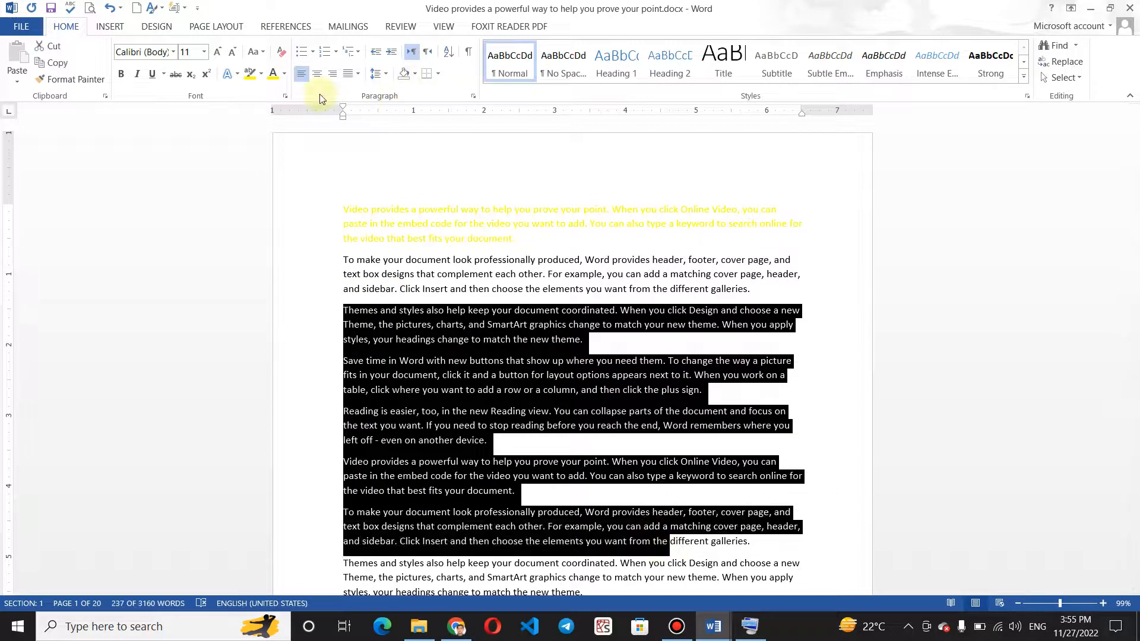
left_click(261, 73)
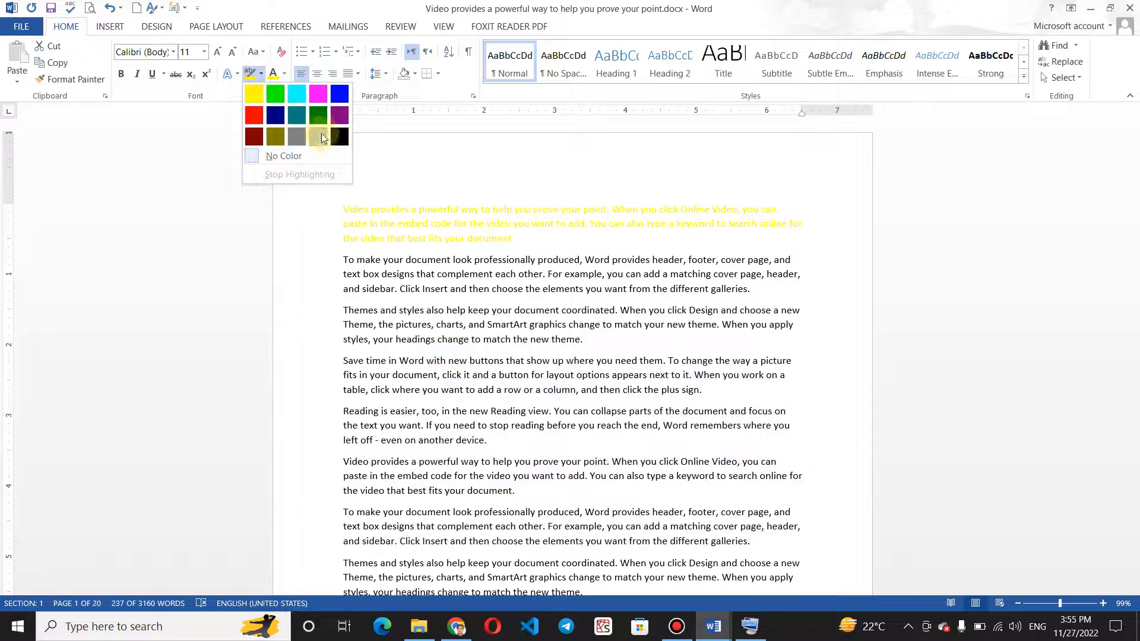
left_click(314, 96)
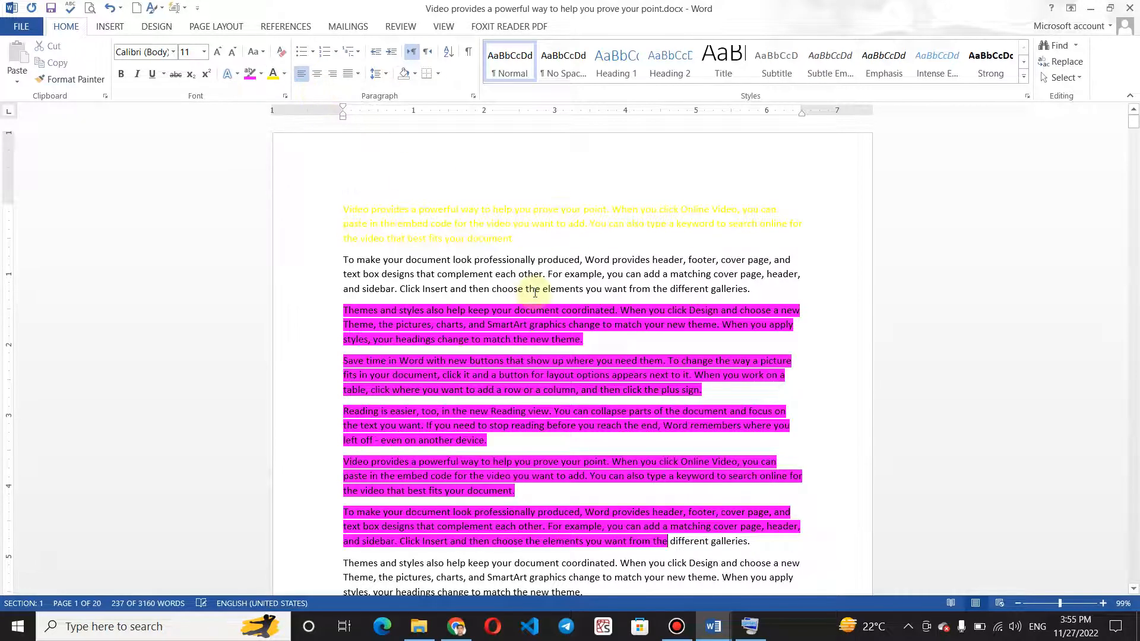
left_click(535, 289)
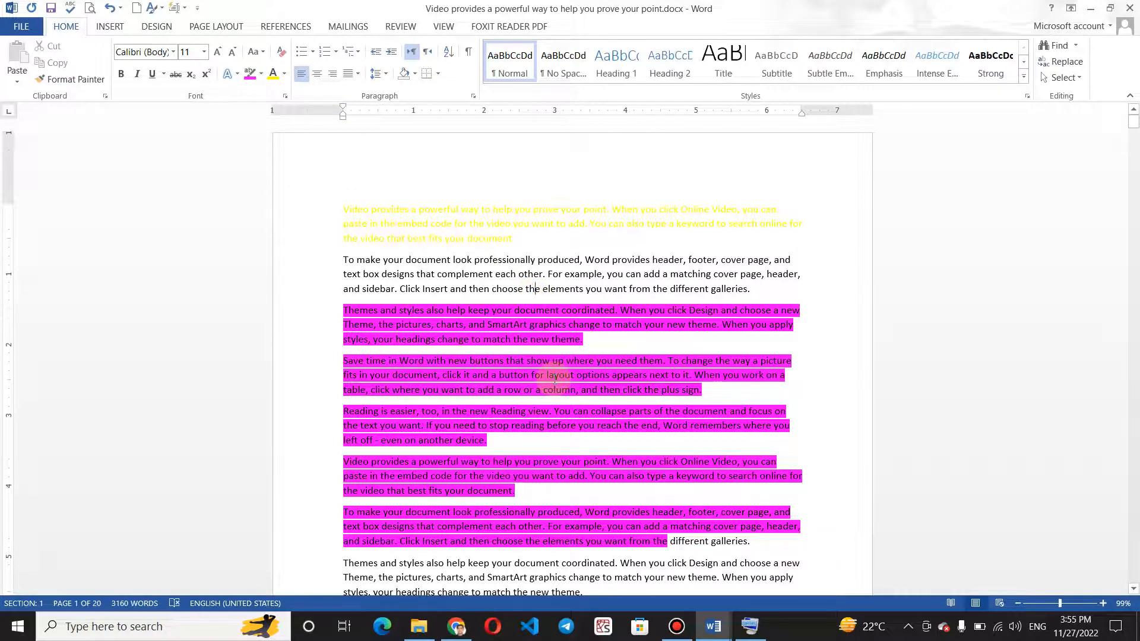
Save the font colour and highlighting changes to the existing document file.
left_click(21, 25)
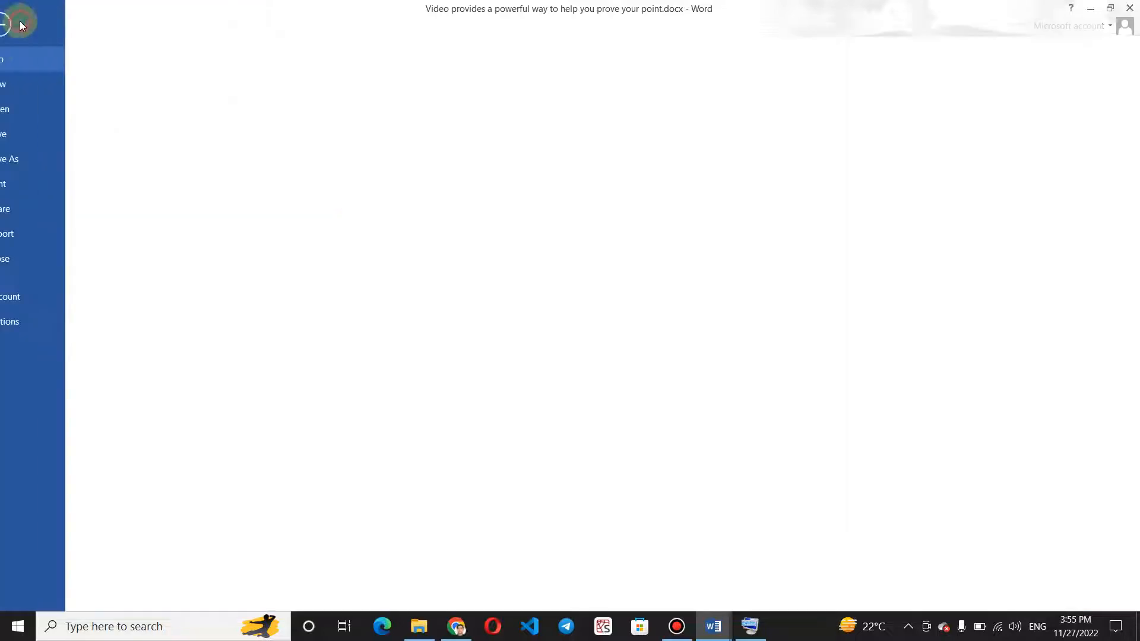
left_click(34, 136)
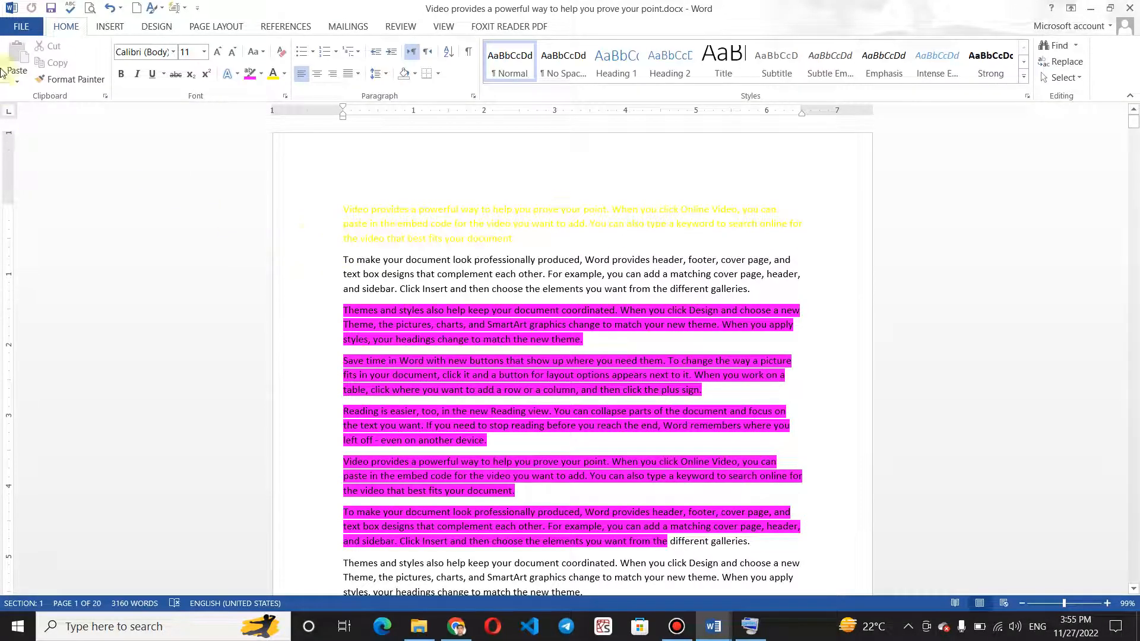
Use Save As to save a copy of the document on the Desktop under the name "pracrice-2".
left_click(22, 26)
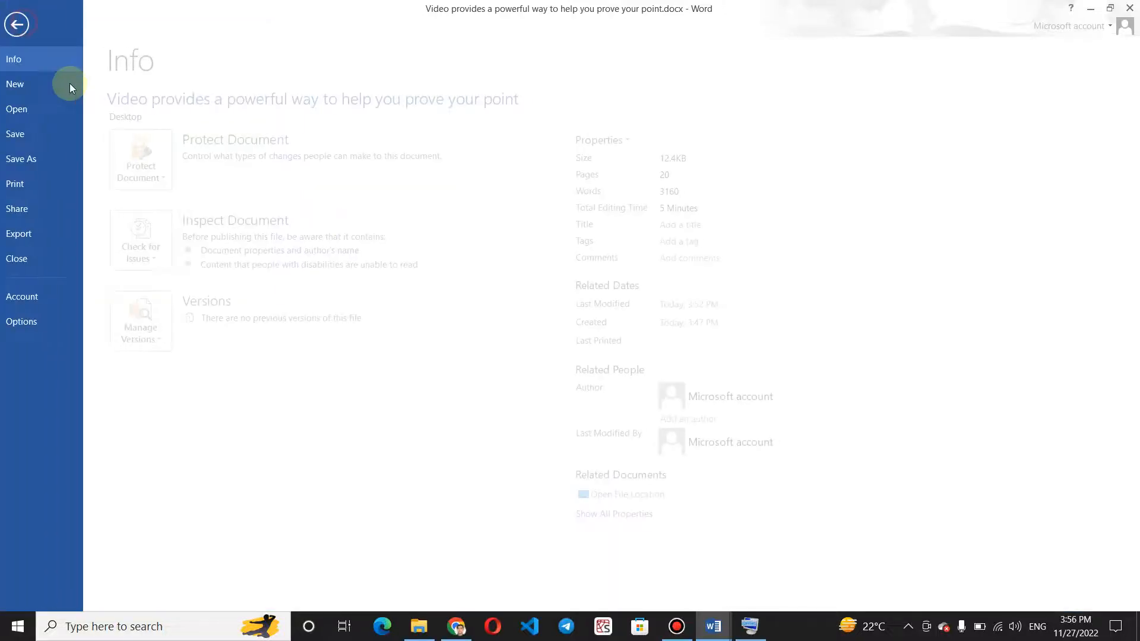
left_click(65, 156)
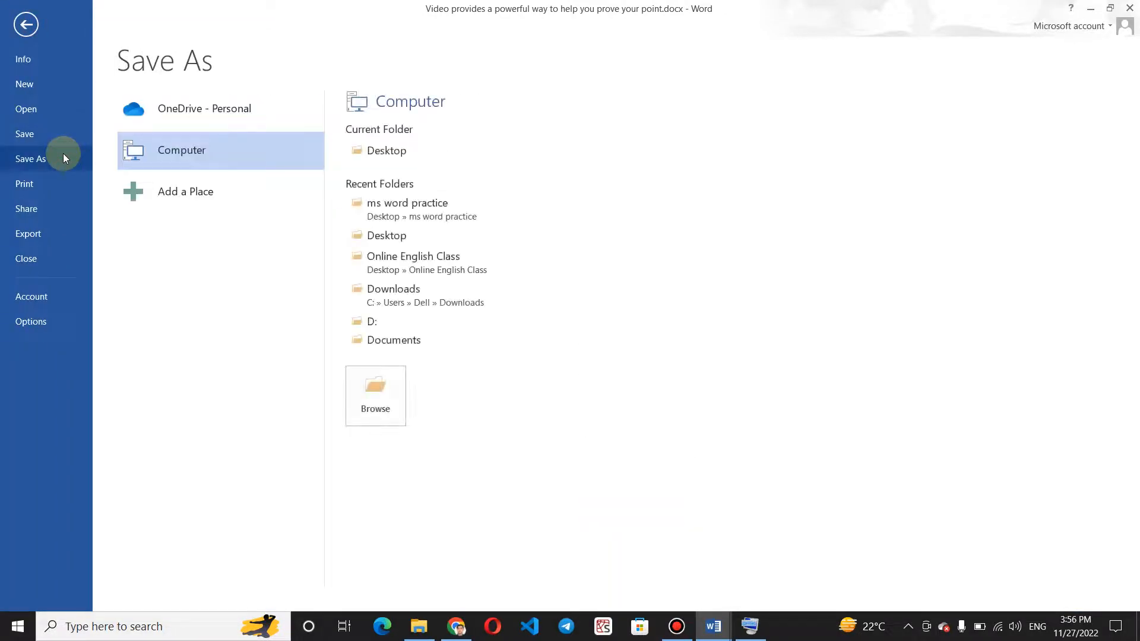
left_click(395, 147)
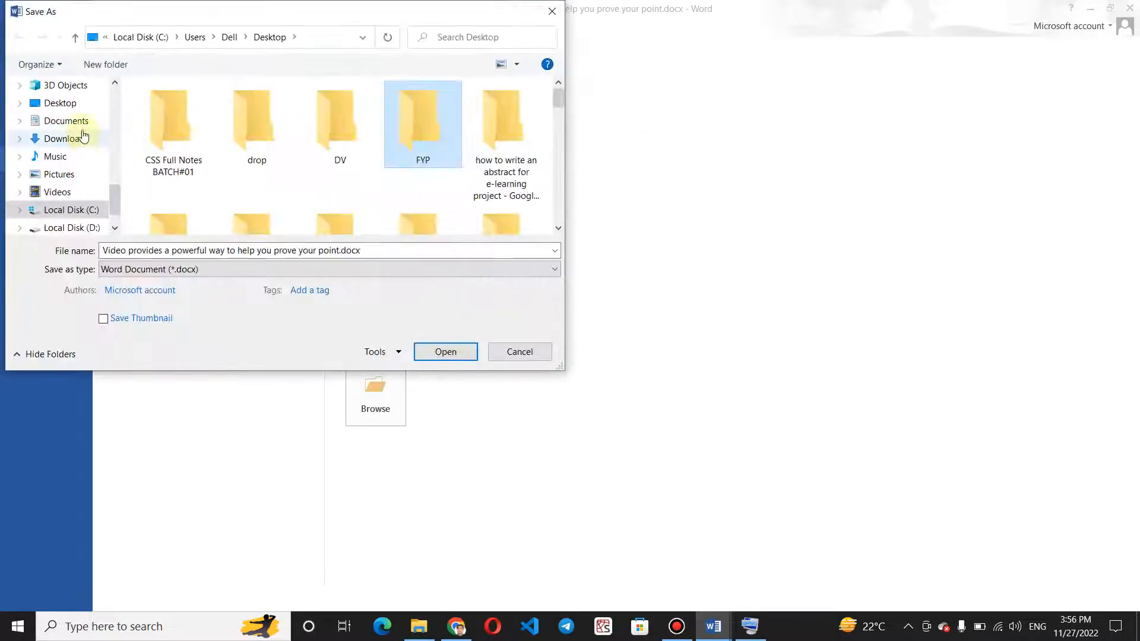
left_click(81, 109)
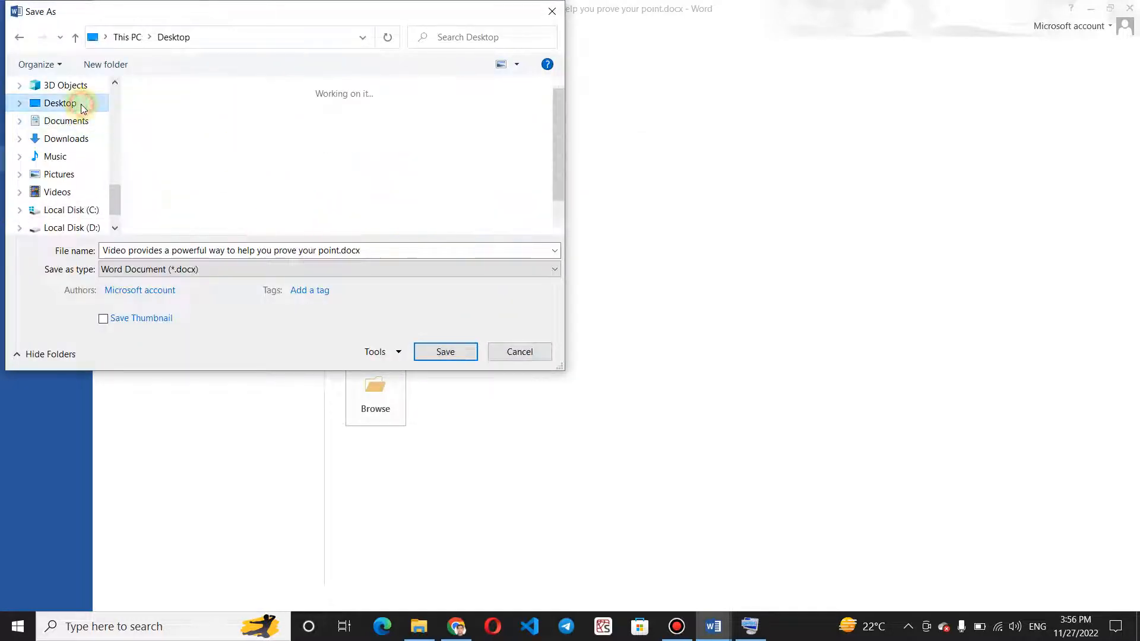
left_click(388, 246)
key("BackSpace")
type("prcti")
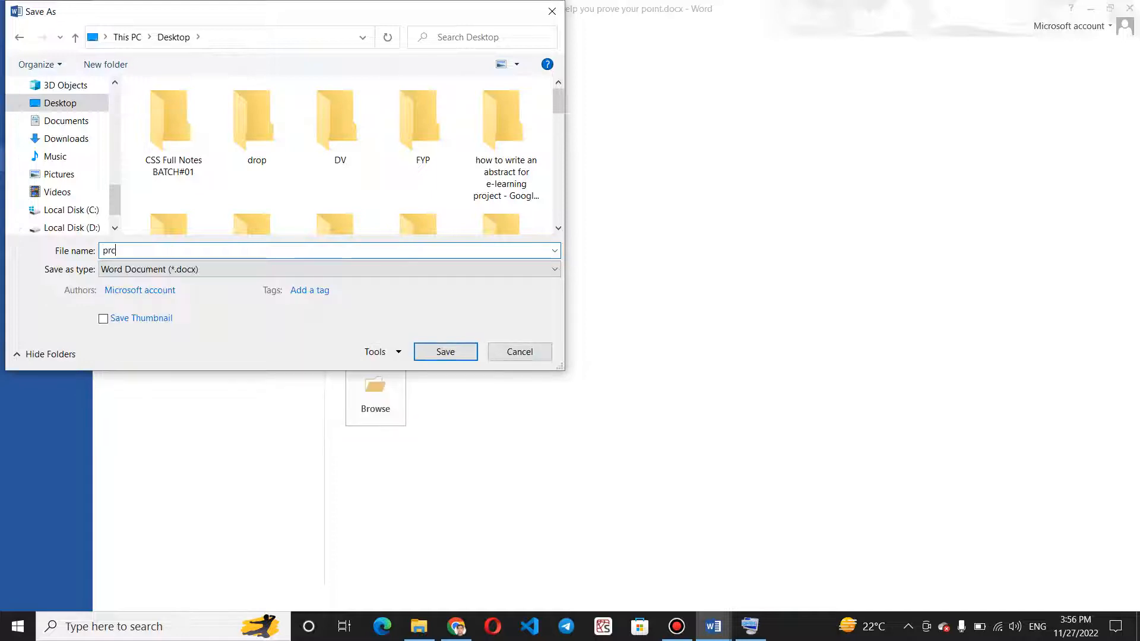
key("BackSpace")
key("BackSpace")
key("BackSpace")
type("acrice-2")
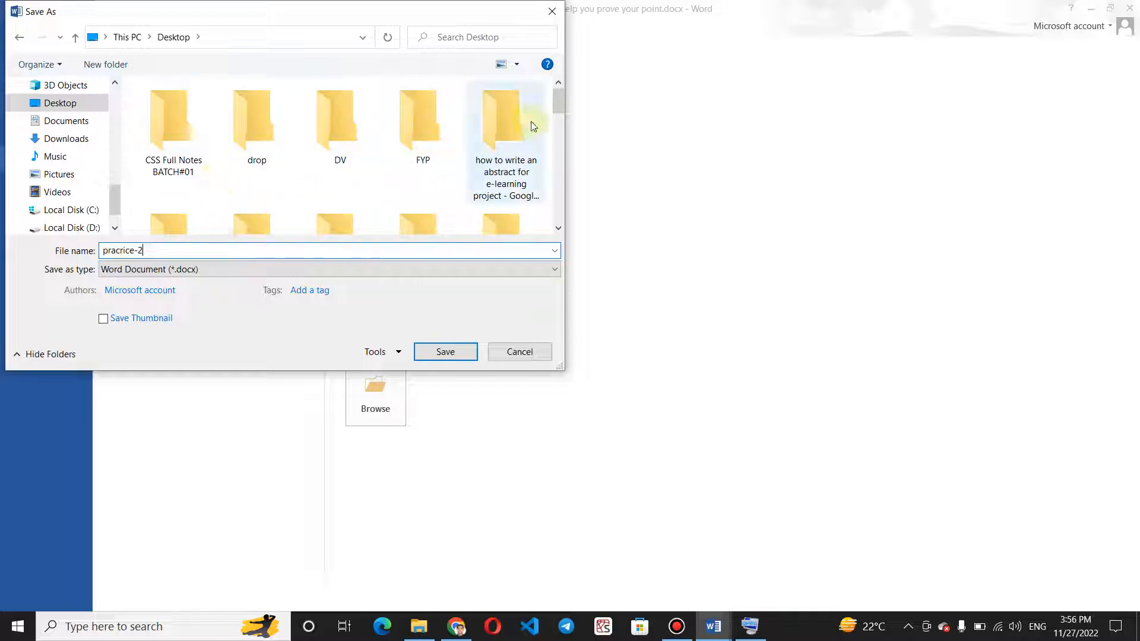
left_click_drag(559, 104, 557, 152)
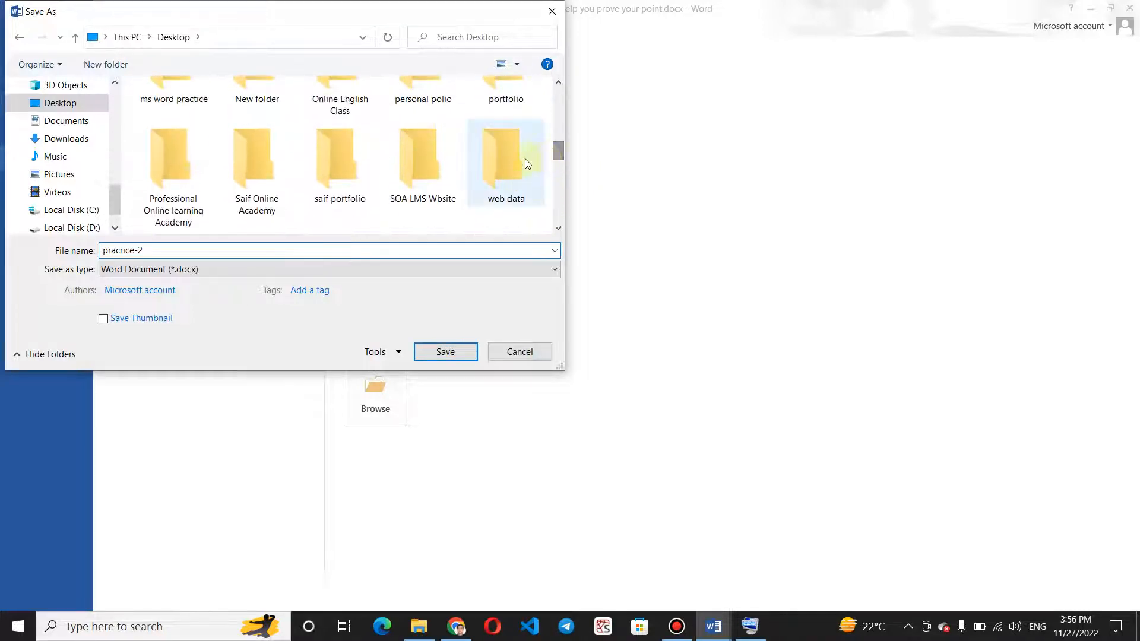
left_click(458, 351)
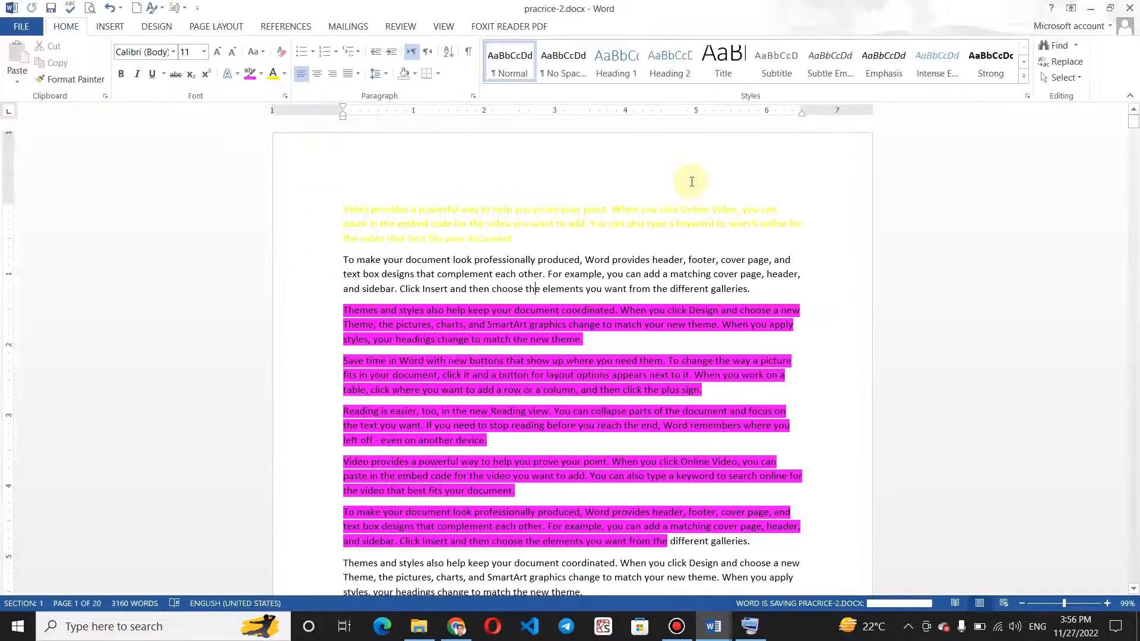
Open "pracrice-2" from the Windows desktop and check the saved copy's contents and file information.
key("super+d")
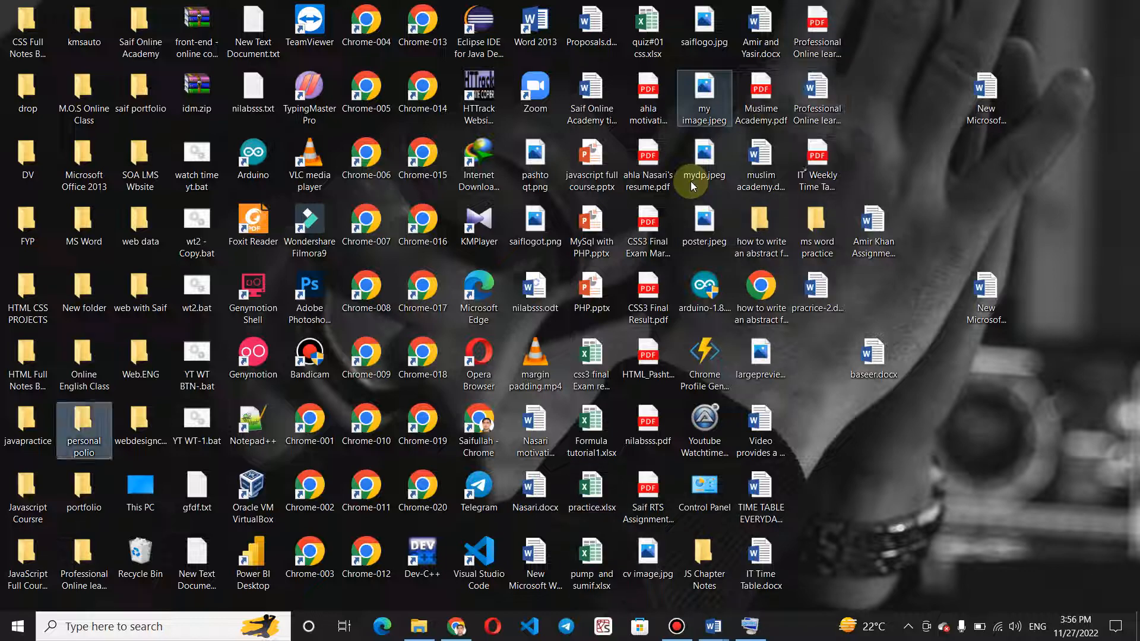
double_click(821, 313)
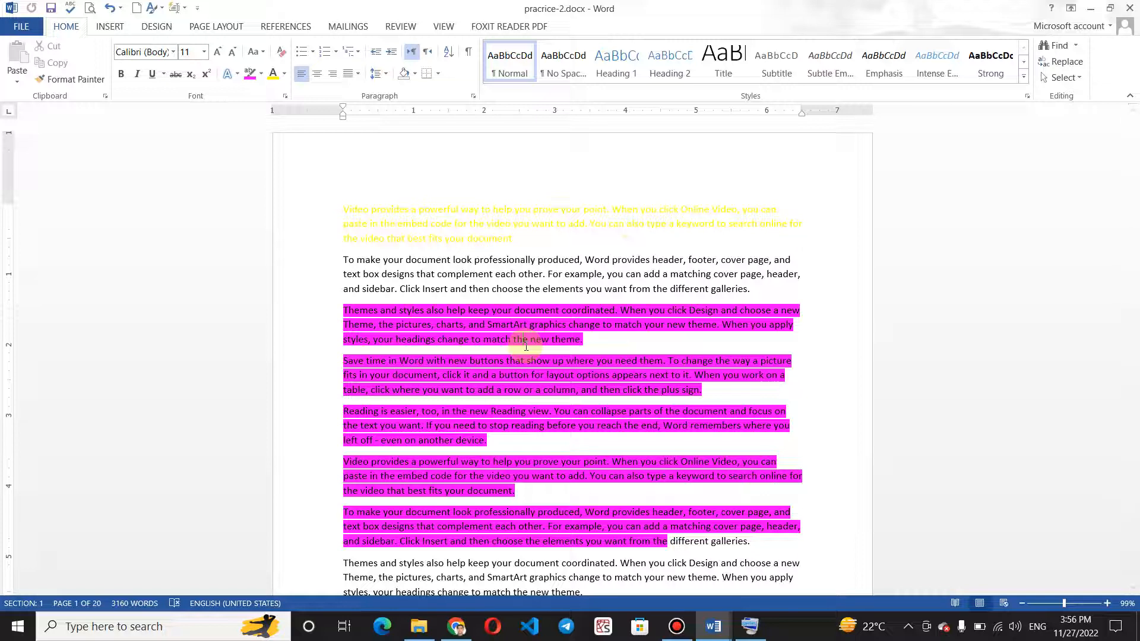
left_click(419, 243)
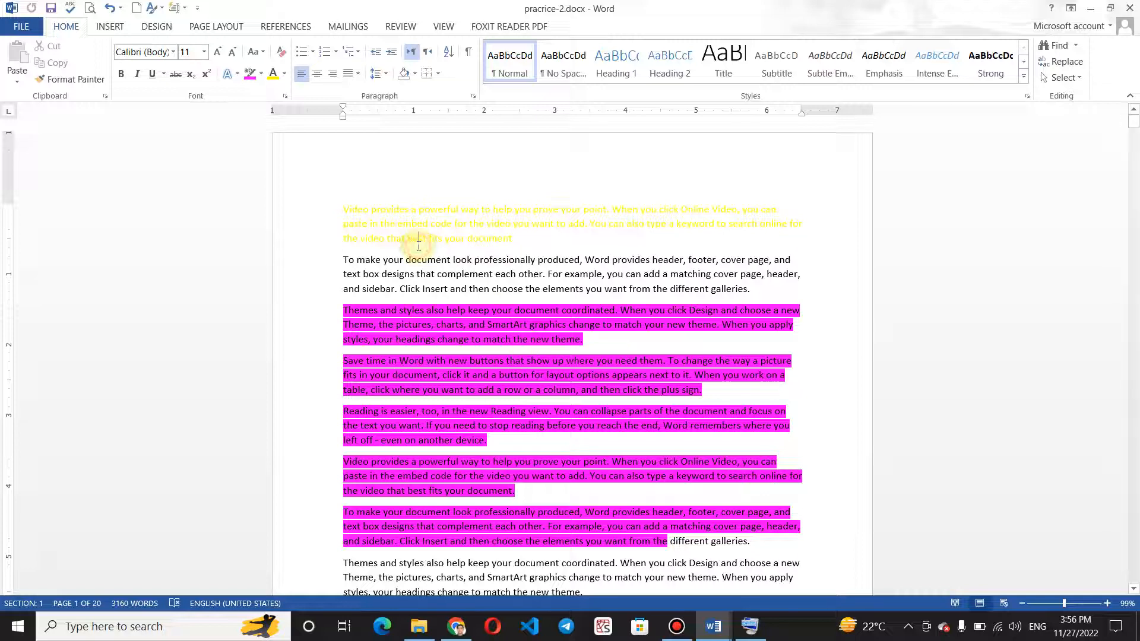
double_click(415, 244)
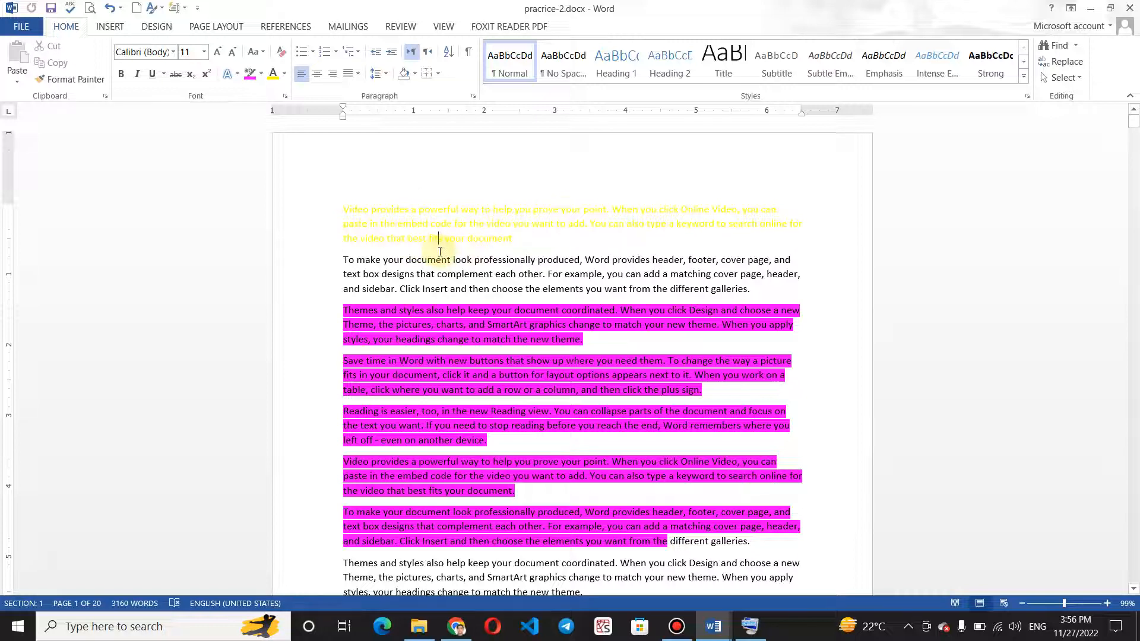
left_click(31, 29)
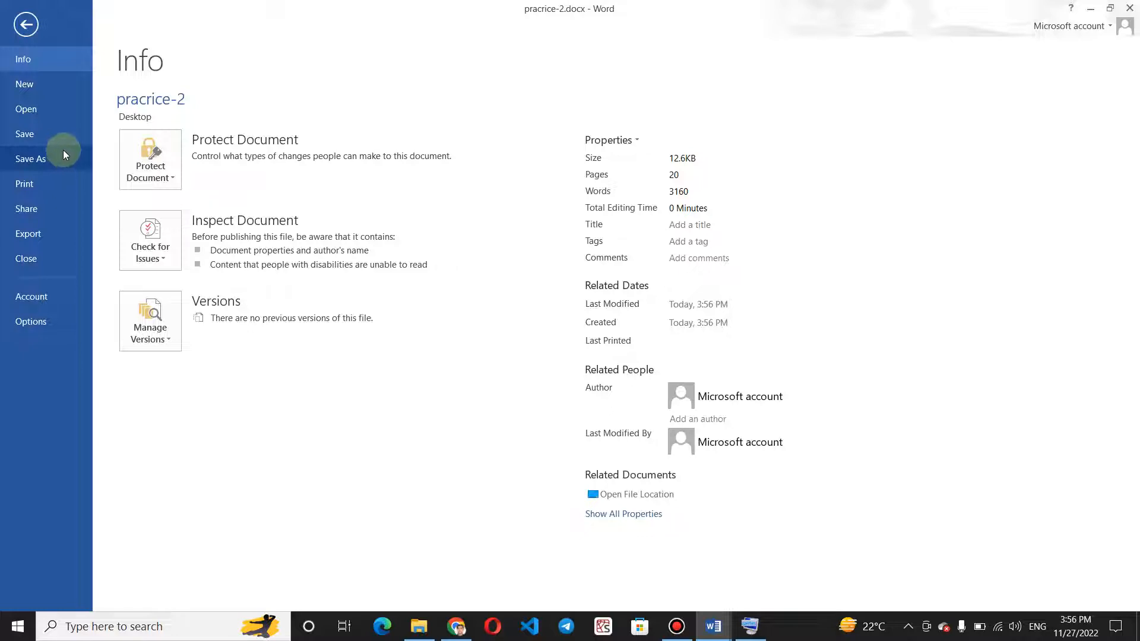
left_click(23, 25)
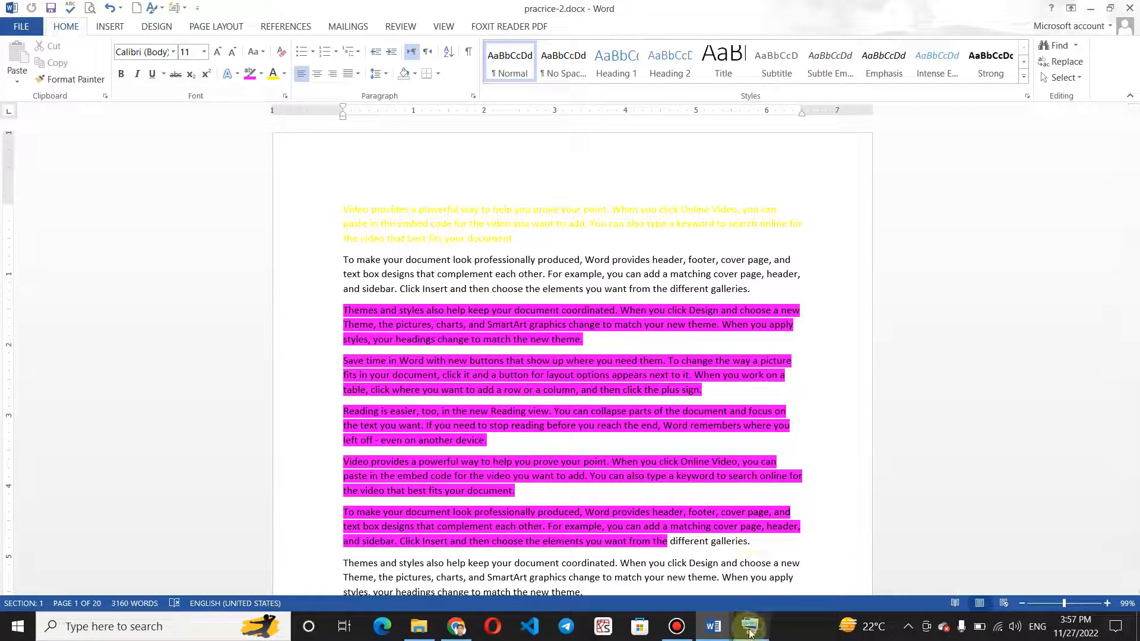
Switch to the "practice-1" document and enter "Ctrl + S = Save" on its second line.
left_click(718, 627)
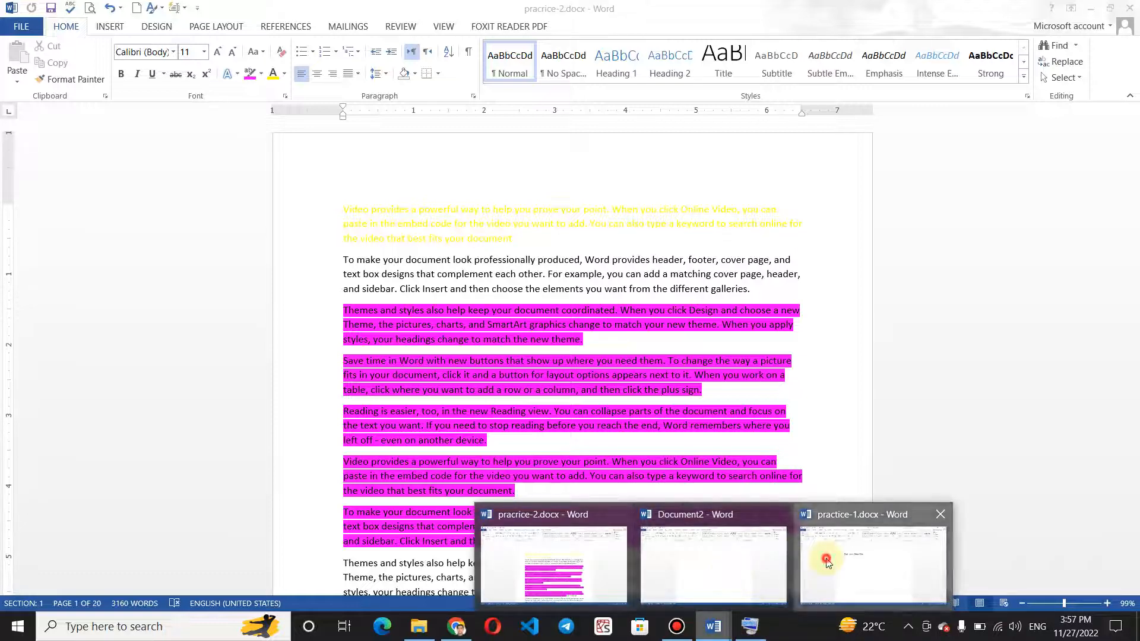
left_click(873, 567)
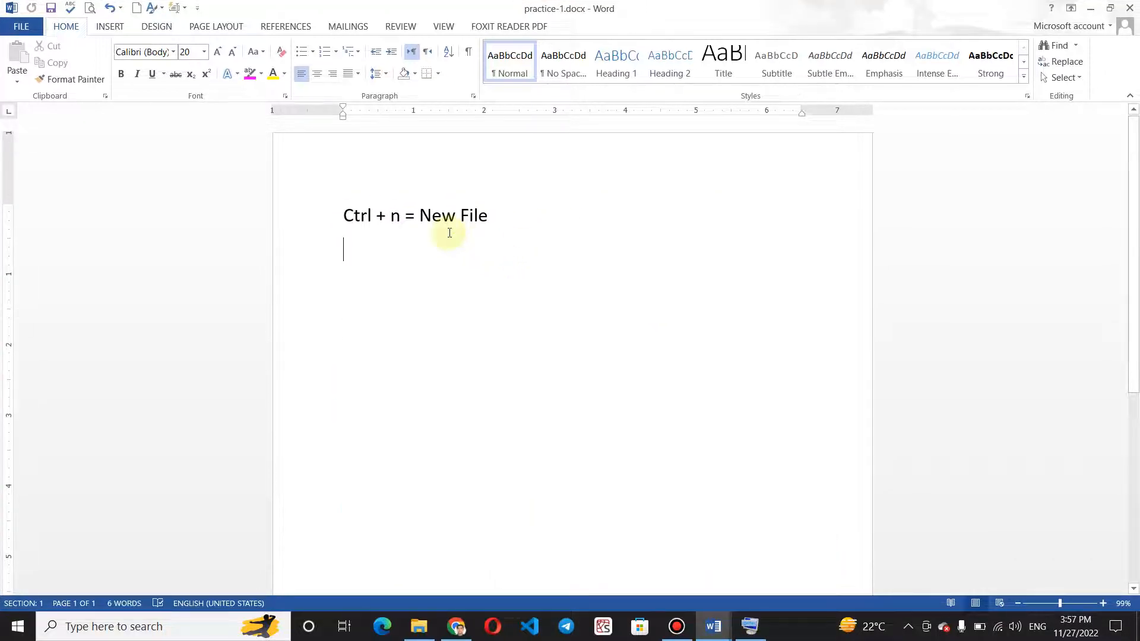
type("CT")
key("BackSpace")
key("BackSpace")
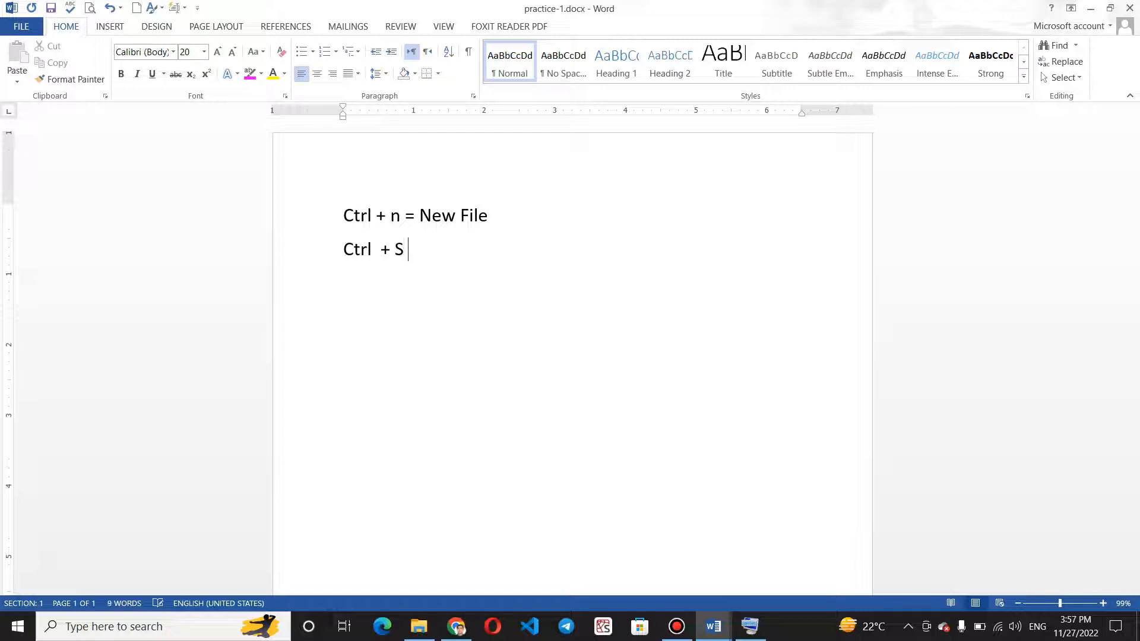
type("trl  + S = Save")
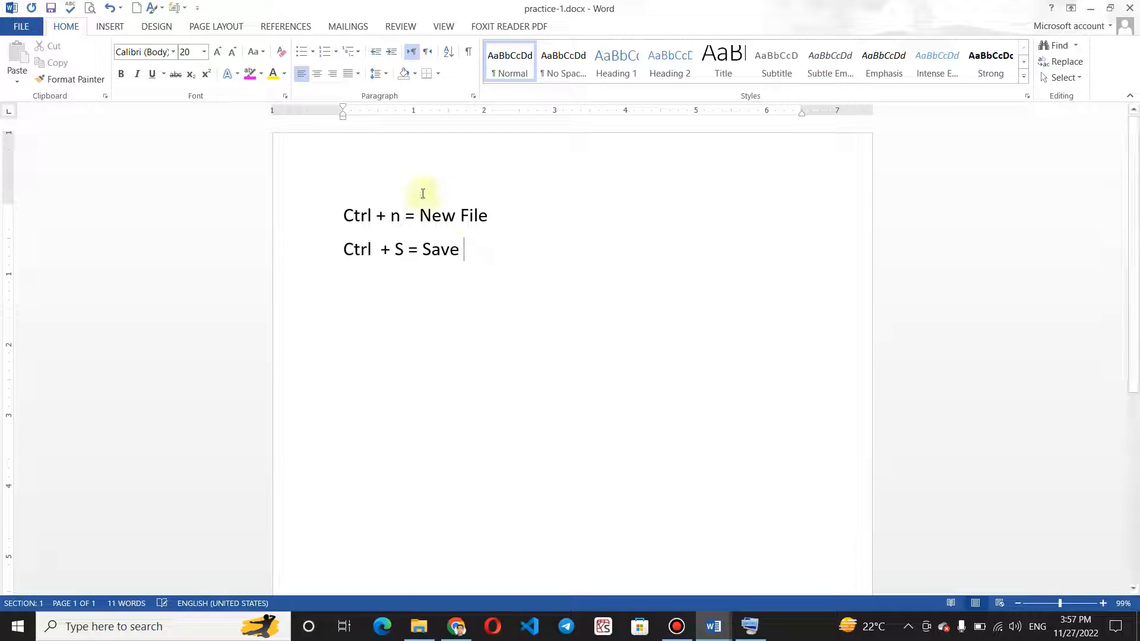
Replace the lowercase "n" in the first line's shortcut with a capital "N".
double_click(398, 214)
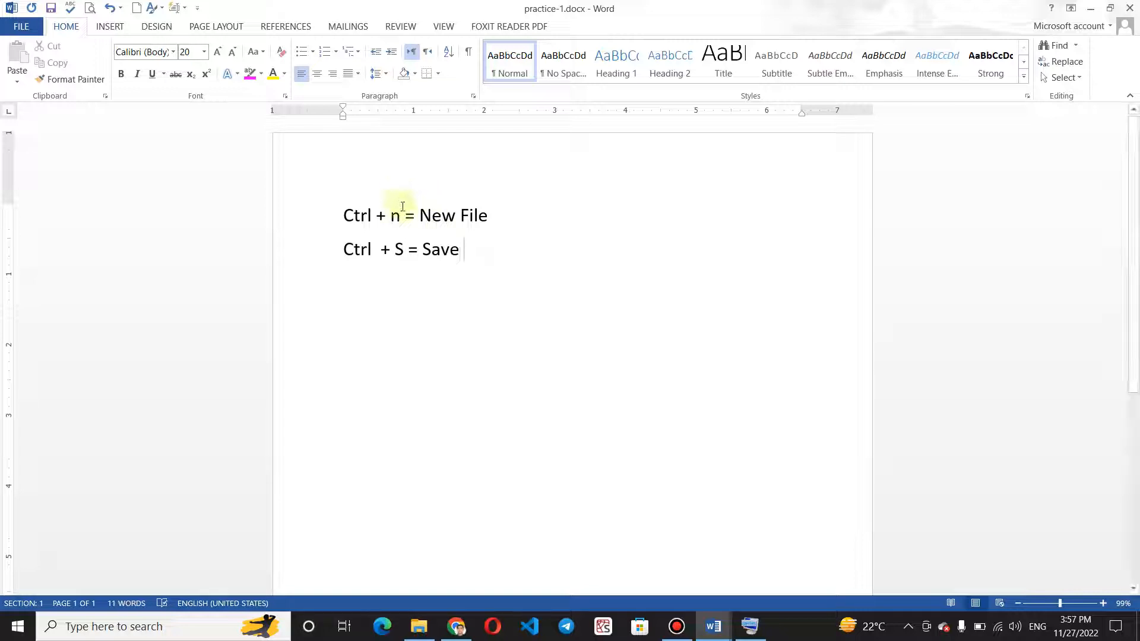
key("BackSpace")
type("N")
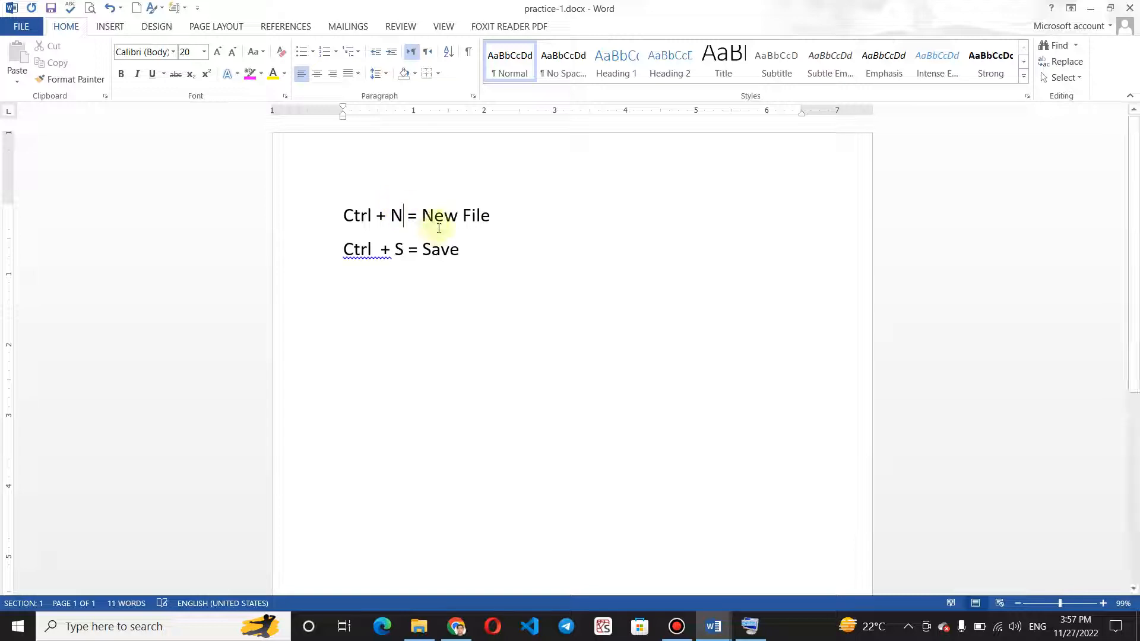
Add a third line reading "F12 = save as" below the Save shortcut line.
left_click(468, 251)
key("Return")
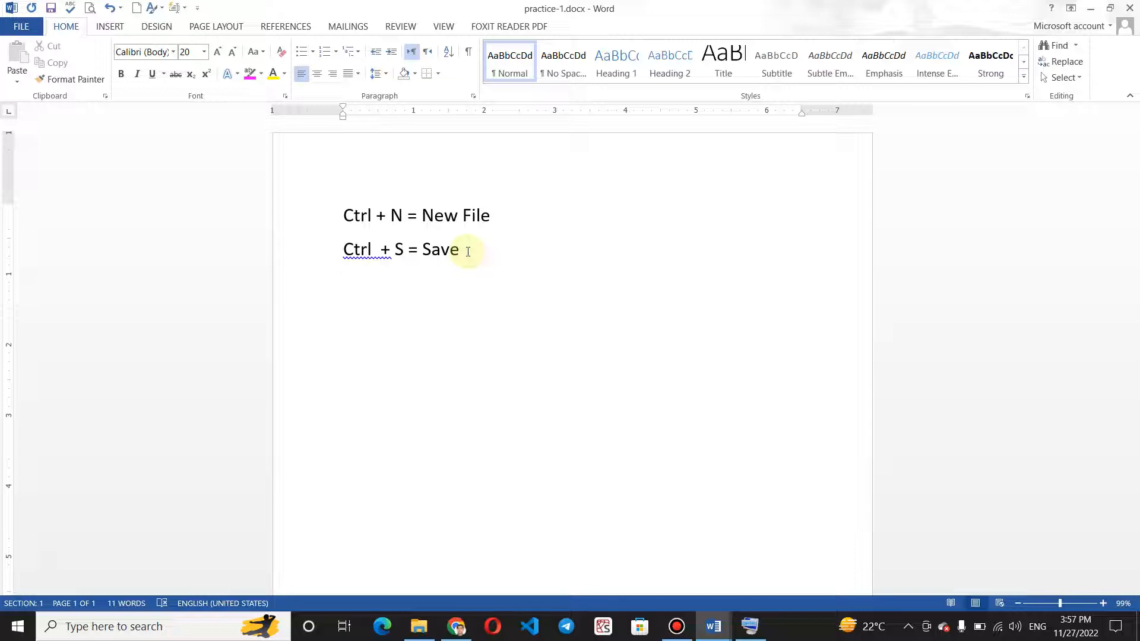
type("Ctr")
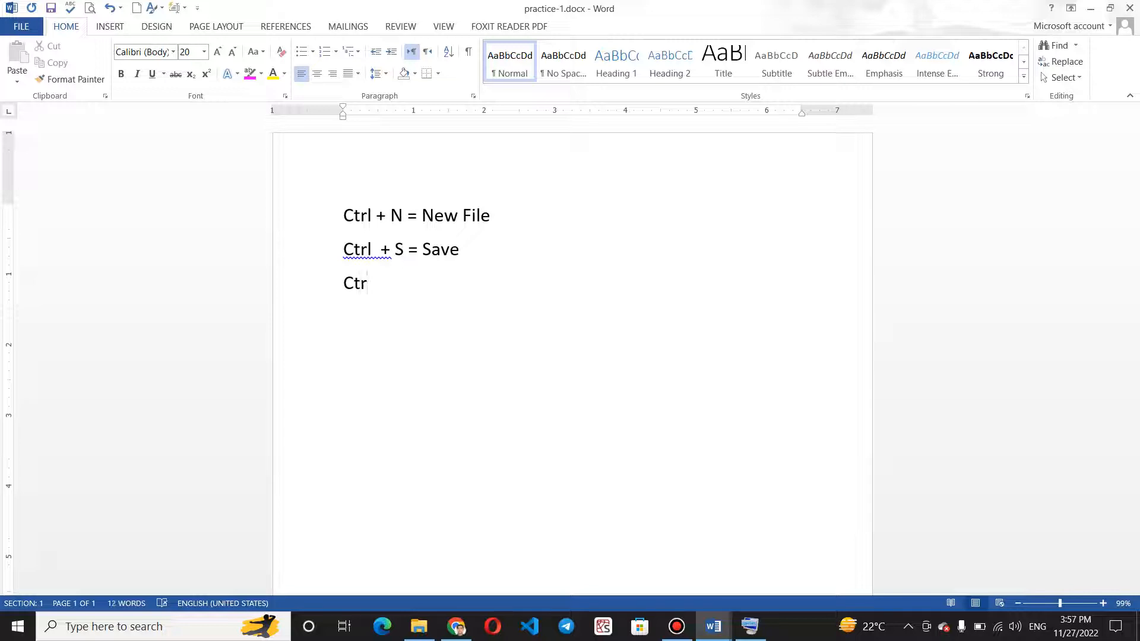
key("BackSpace")
key("BackSpace")
key("BackSpace")
type("F!@")
key("BackSpace")
type("12")
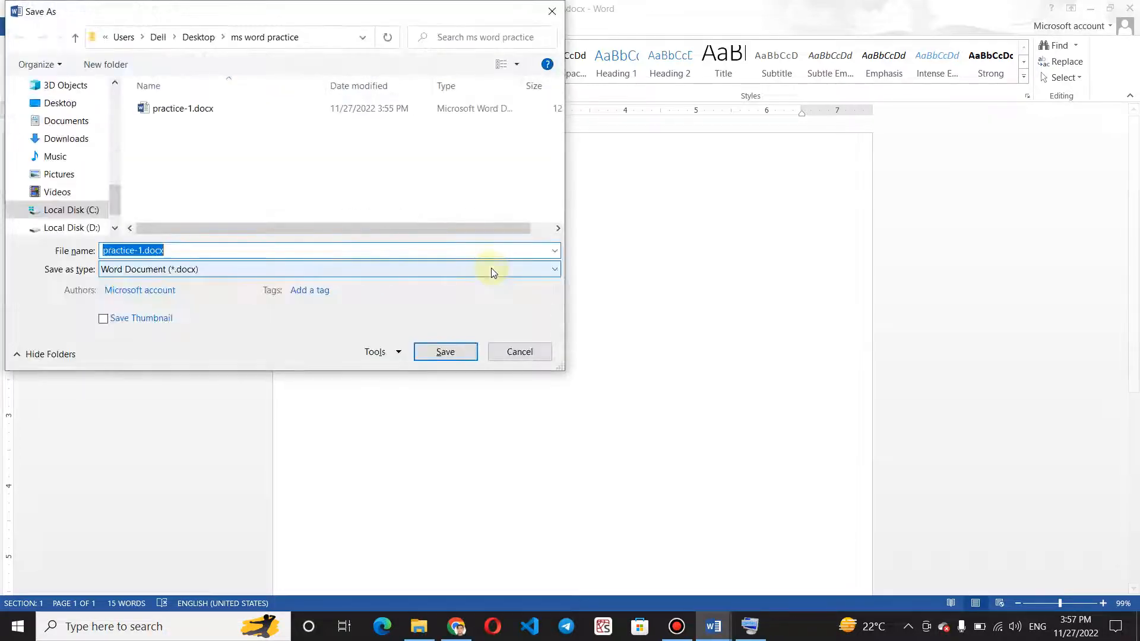
Browse to the Desktop in the Save As dialog and close it without saving.
left_click(34, 106)
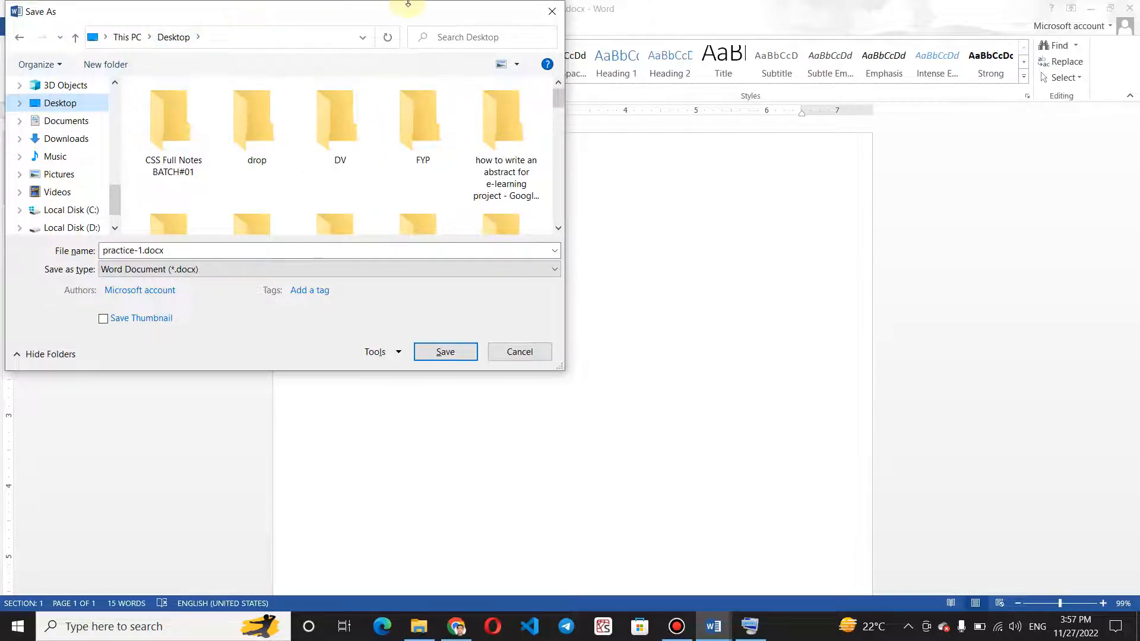
left_click(542, 13)
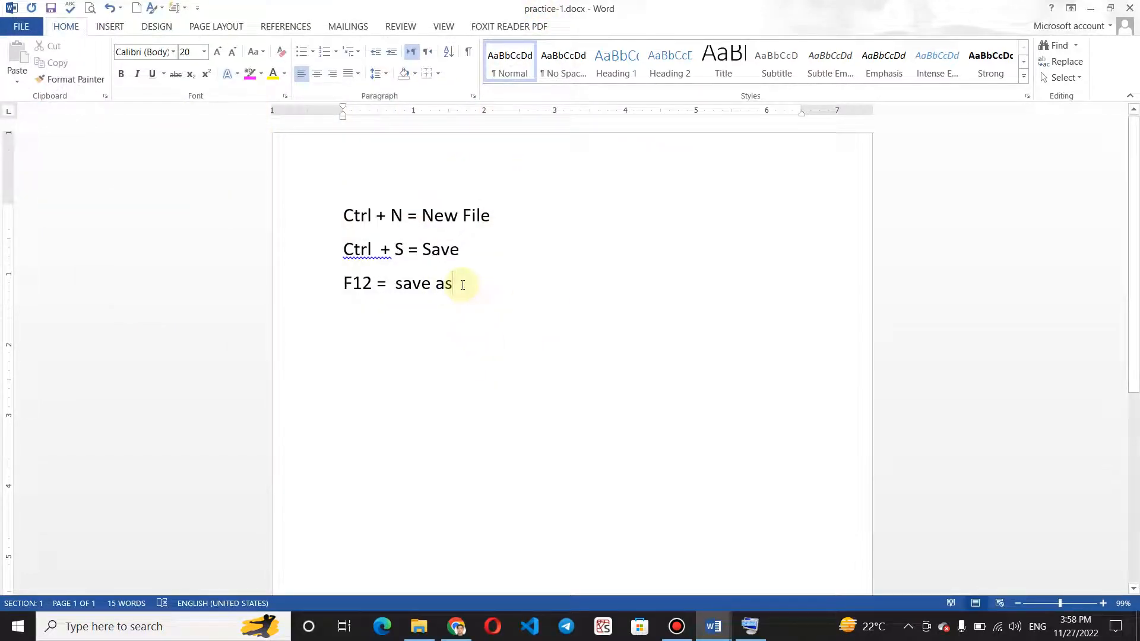
Switch to the "pracrice-2" document, bring up the On-Screen Keyboard to view its keys, and minimize it.
left_click(715, 628)
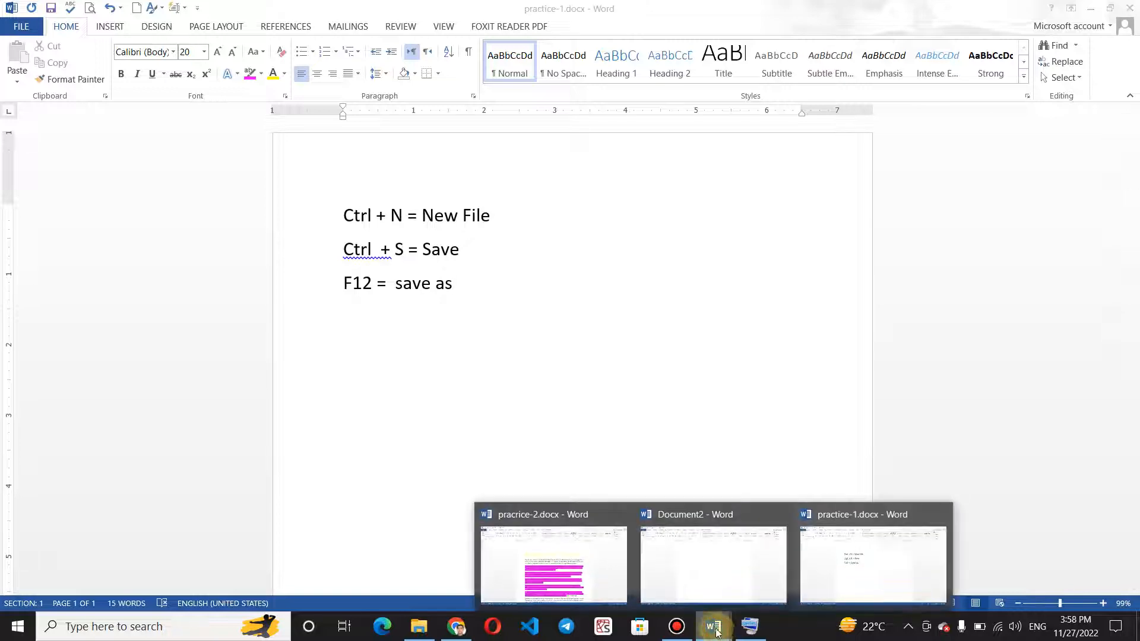
left_click(593, 565)
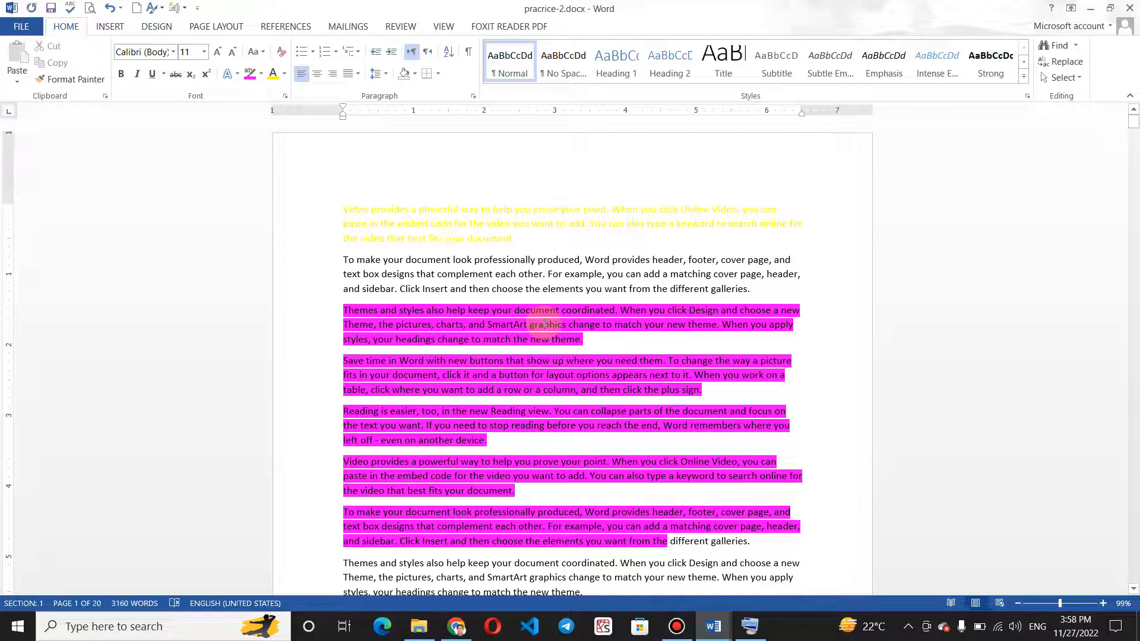
left_click(764, 632)
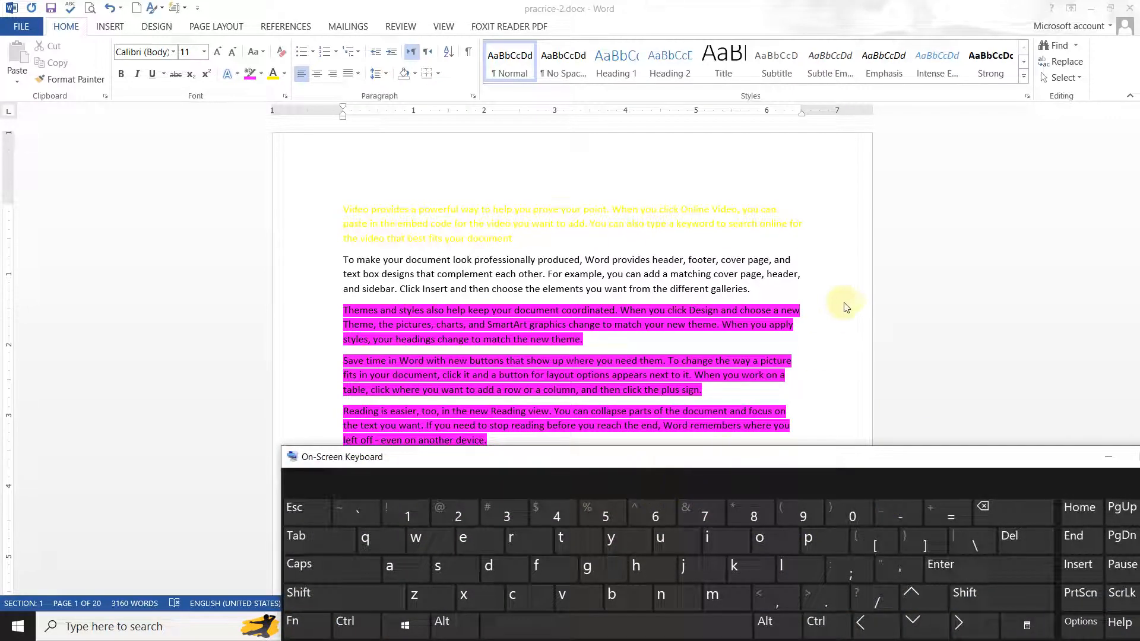
left_click(801, 300)
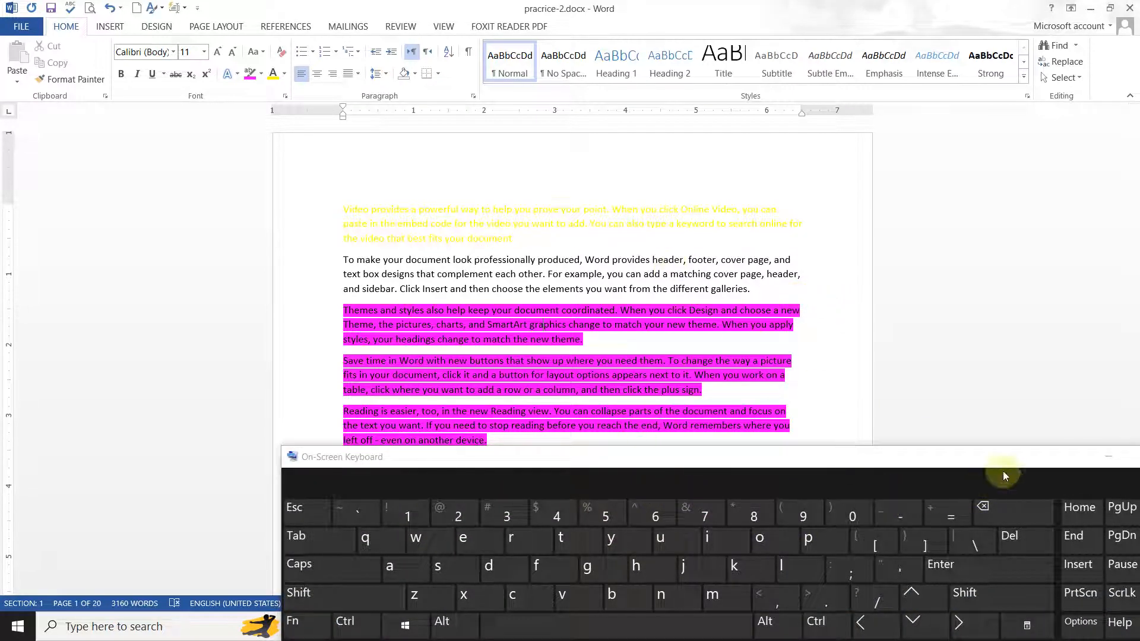
left_click(1110, 457)
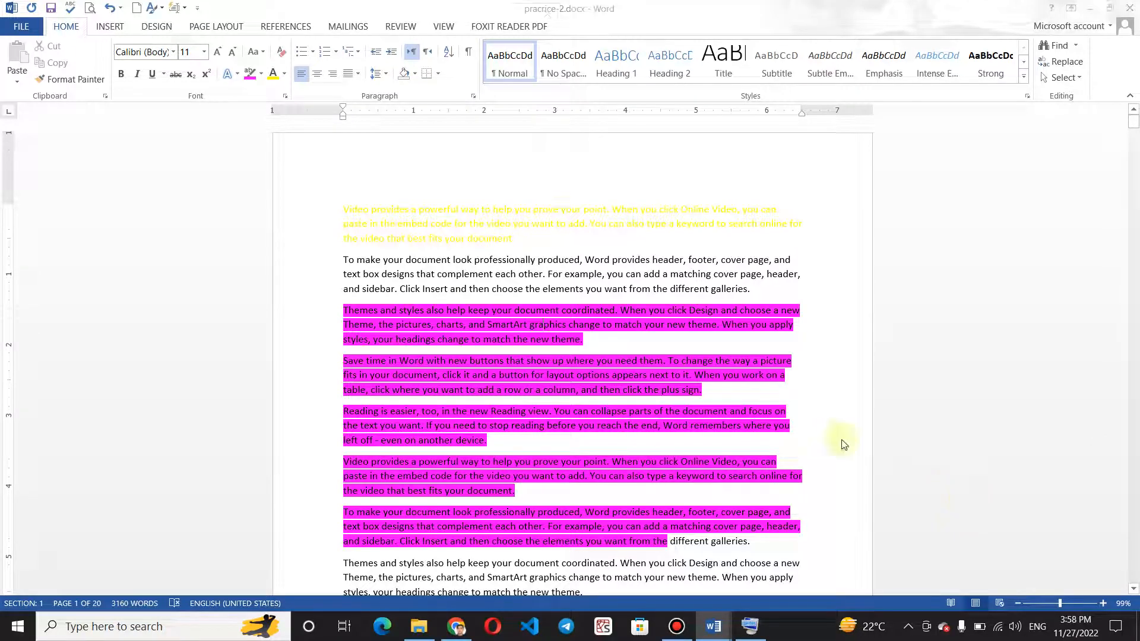
Use Save As to save the document on the Desktop, keeping the name "pracrice-2".
key("F12")
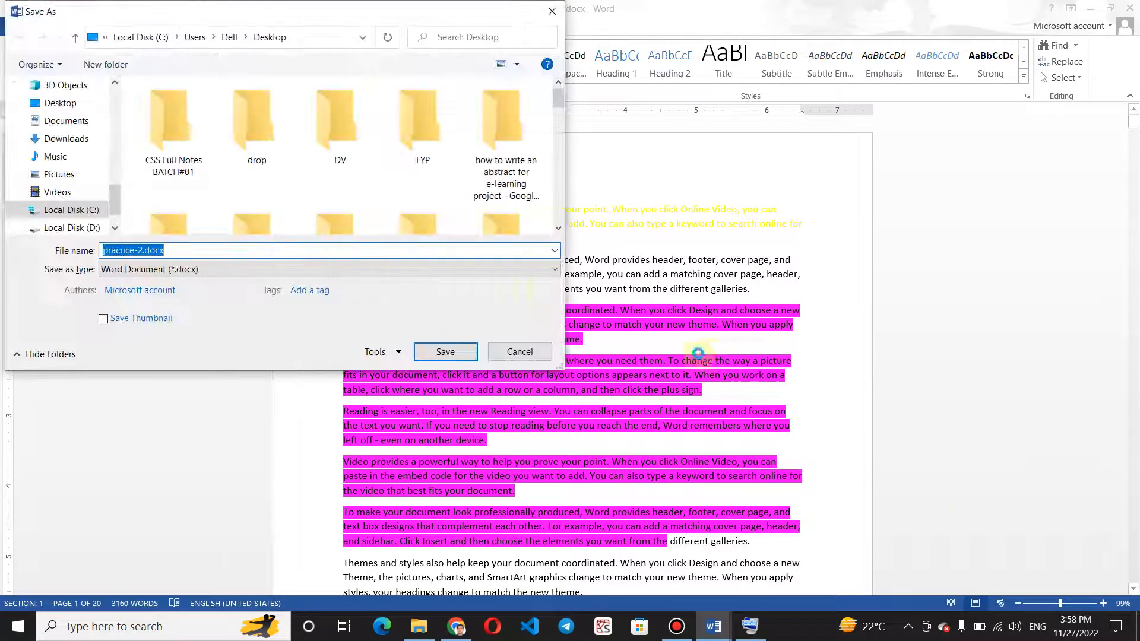
left_click(79, 102)
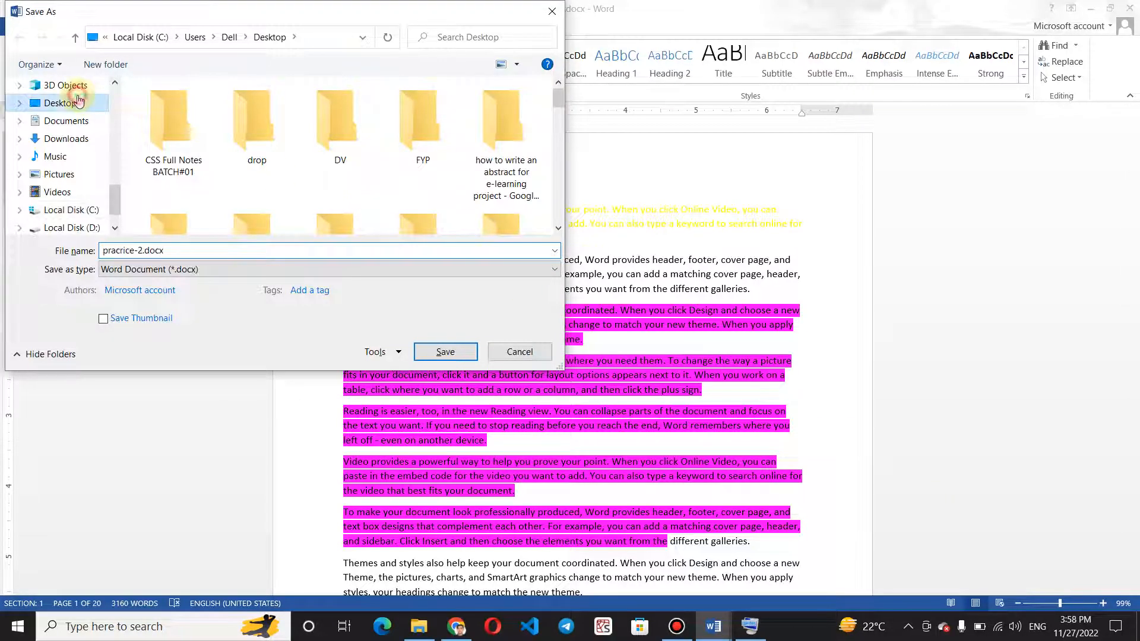
left_click(452, 358)
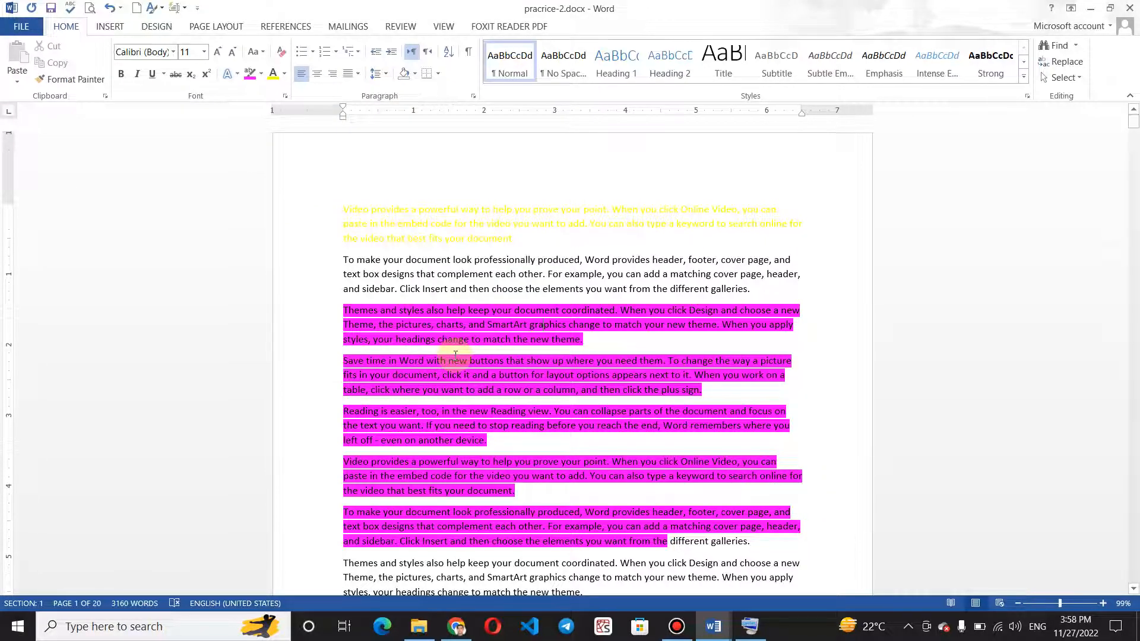
Save "pracrice-2" to the Desktop once more with Save As, as a Word Document under its existing name.
key("F12")
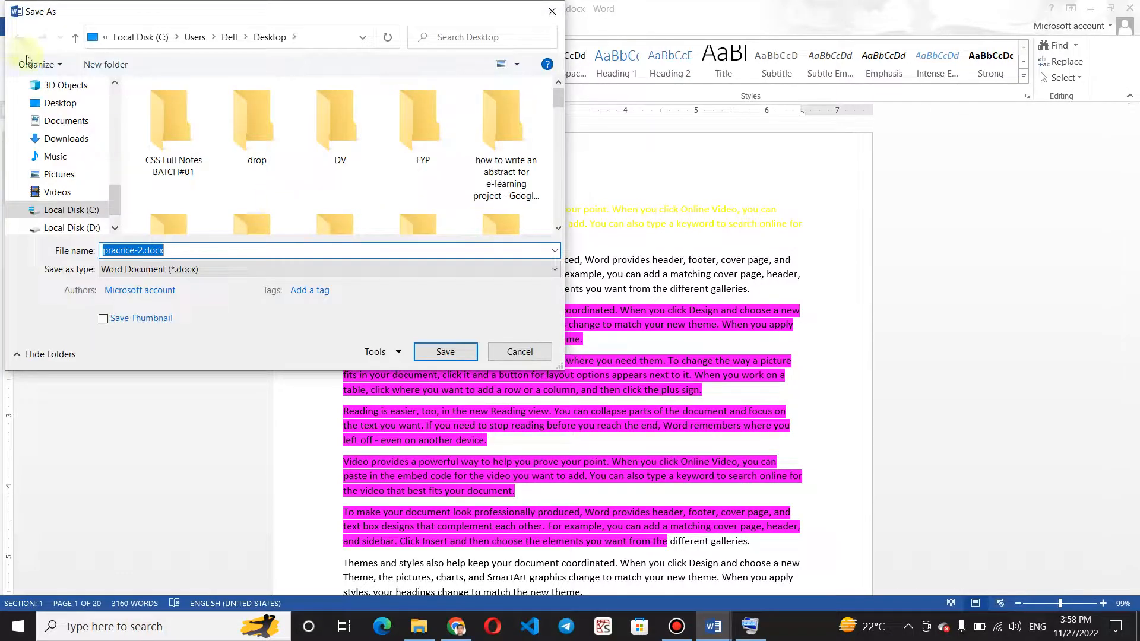
left_click(57, 110)
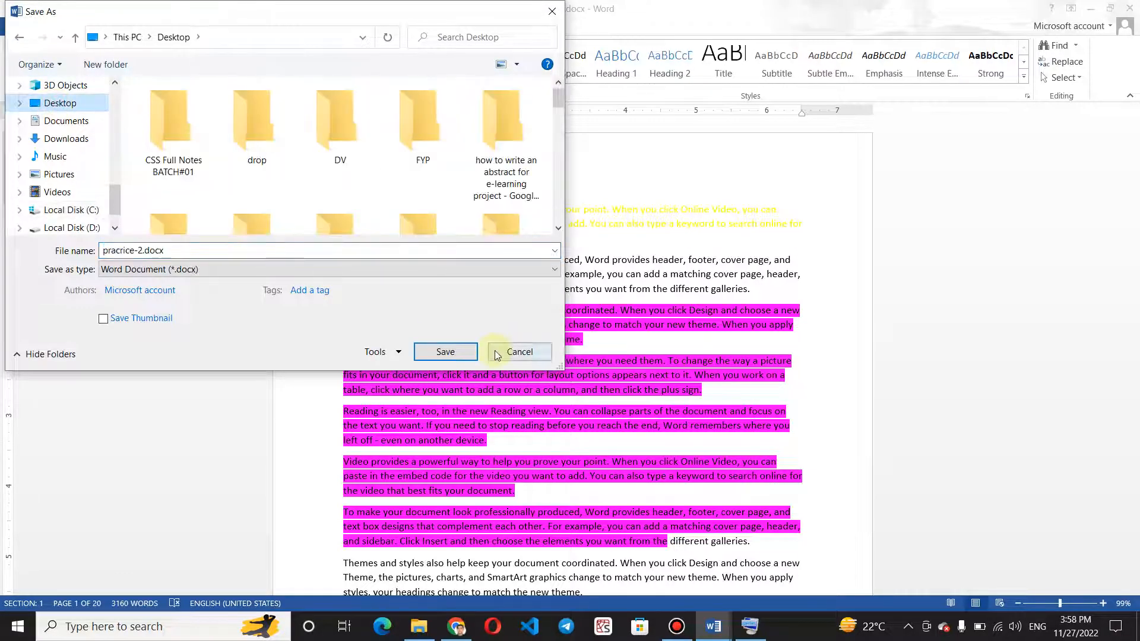
left_click(454, 353)
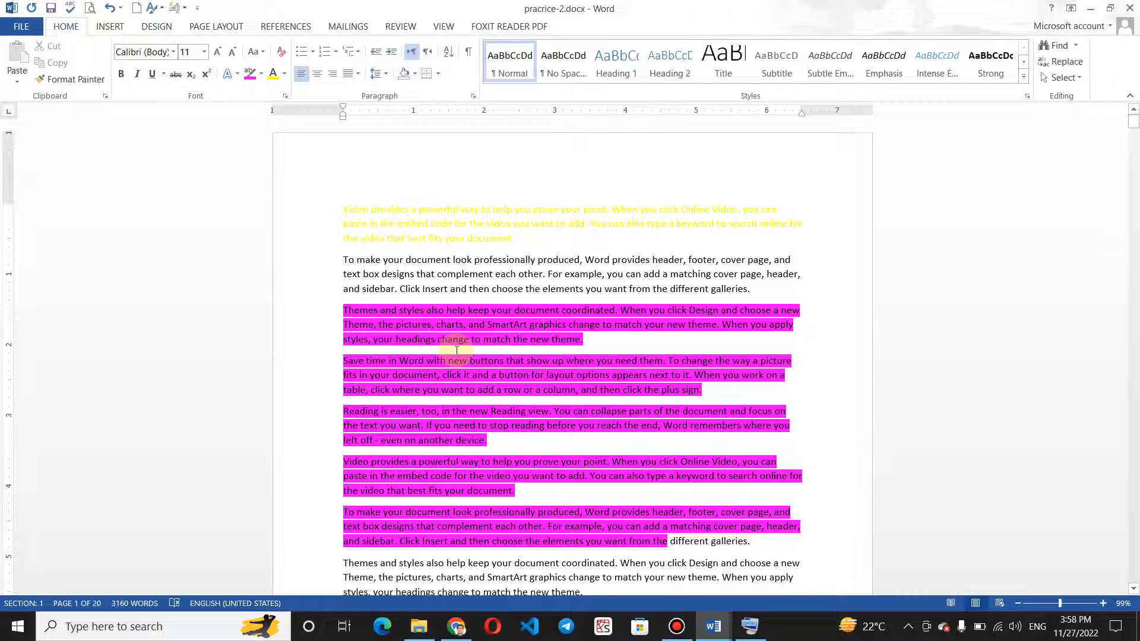
Show the Windows desktop, locate the saved "pracrice-2.docx" file there, and refresh the desktop.
key("super")
key("super")
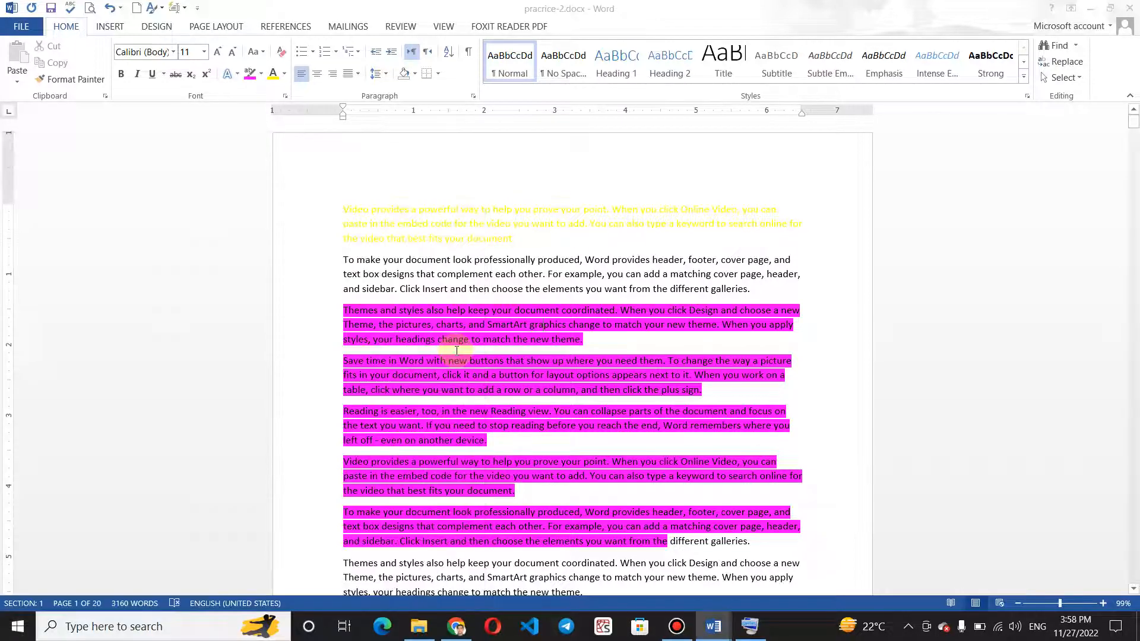
key("super+d")
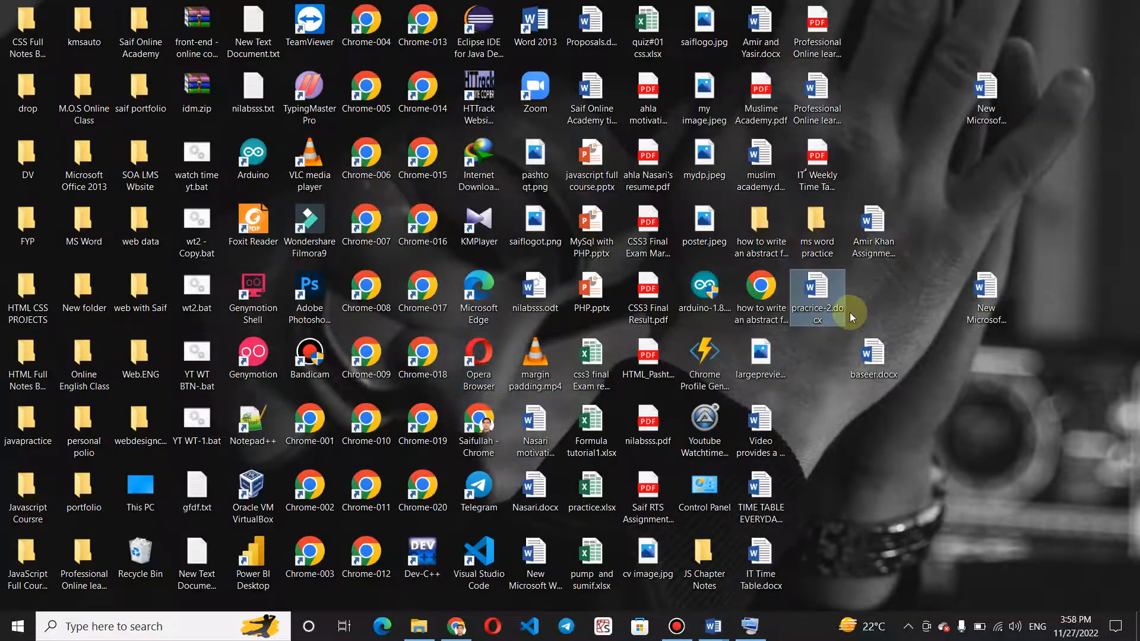
left_click(829, 307)
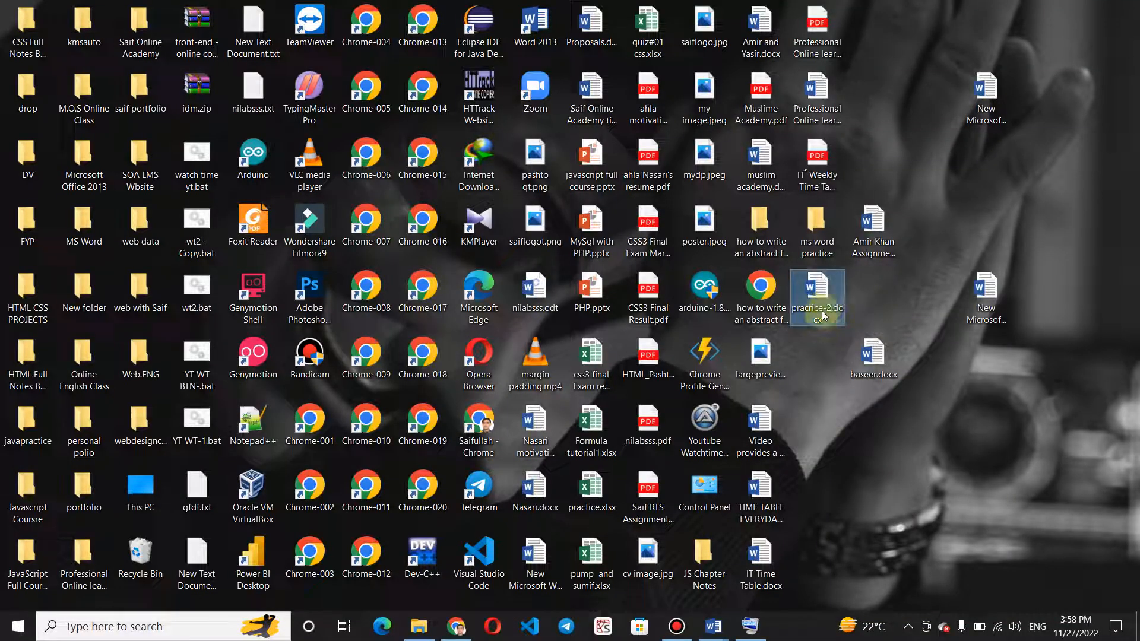
right_click(893, 149)
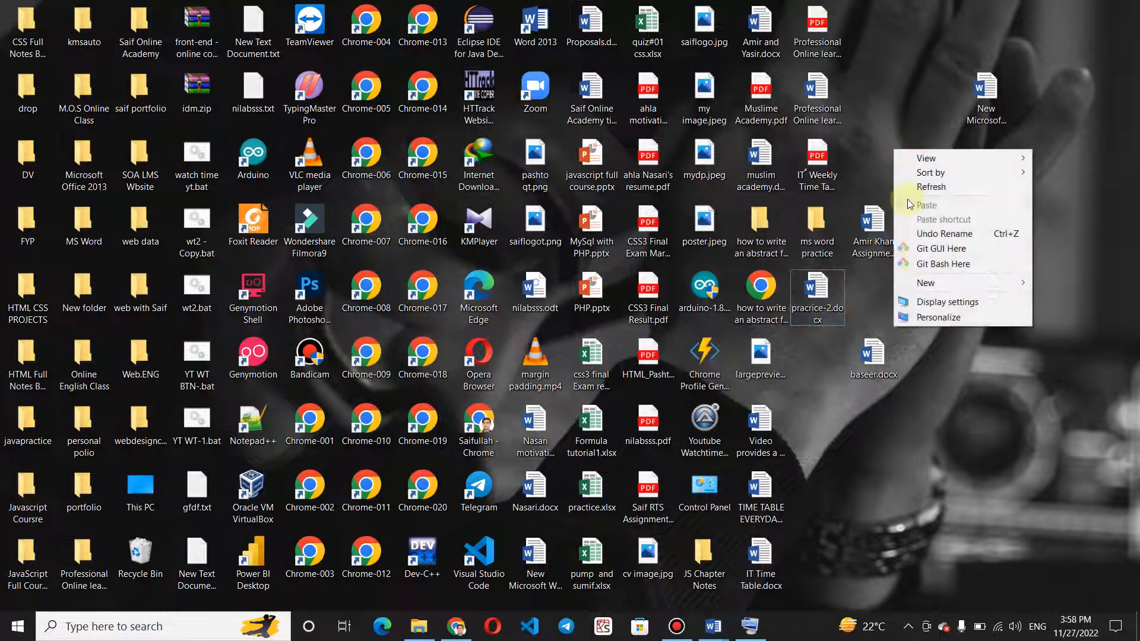
left_click(926, 188)
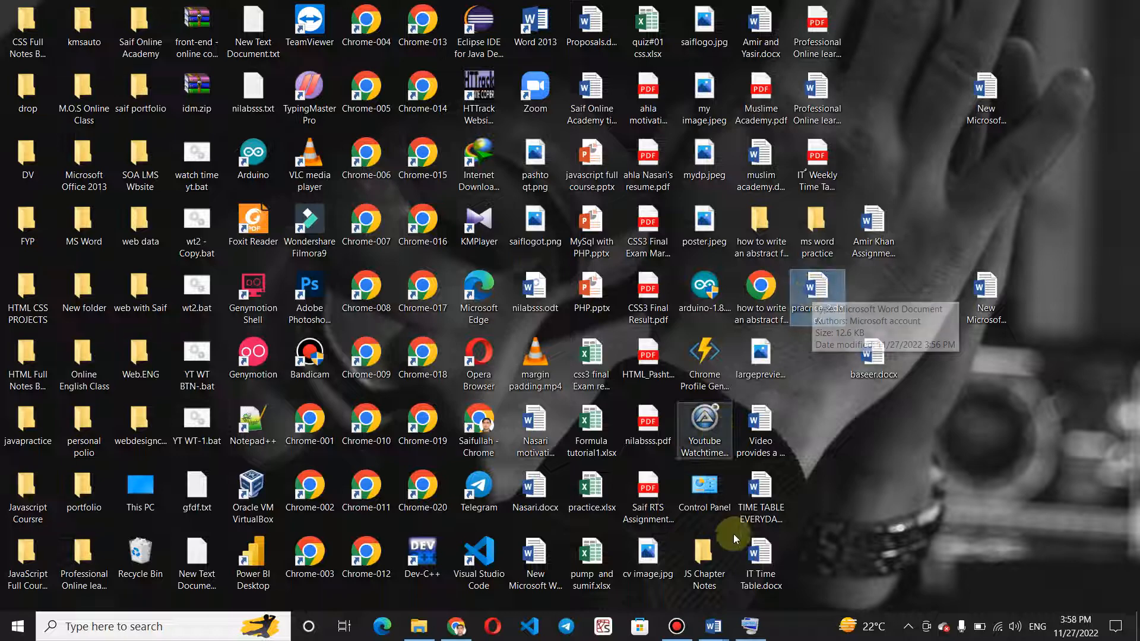
Switch to the "practice-1" document in Word and bring up its print settings and preview.
mouse_move(717, 634)
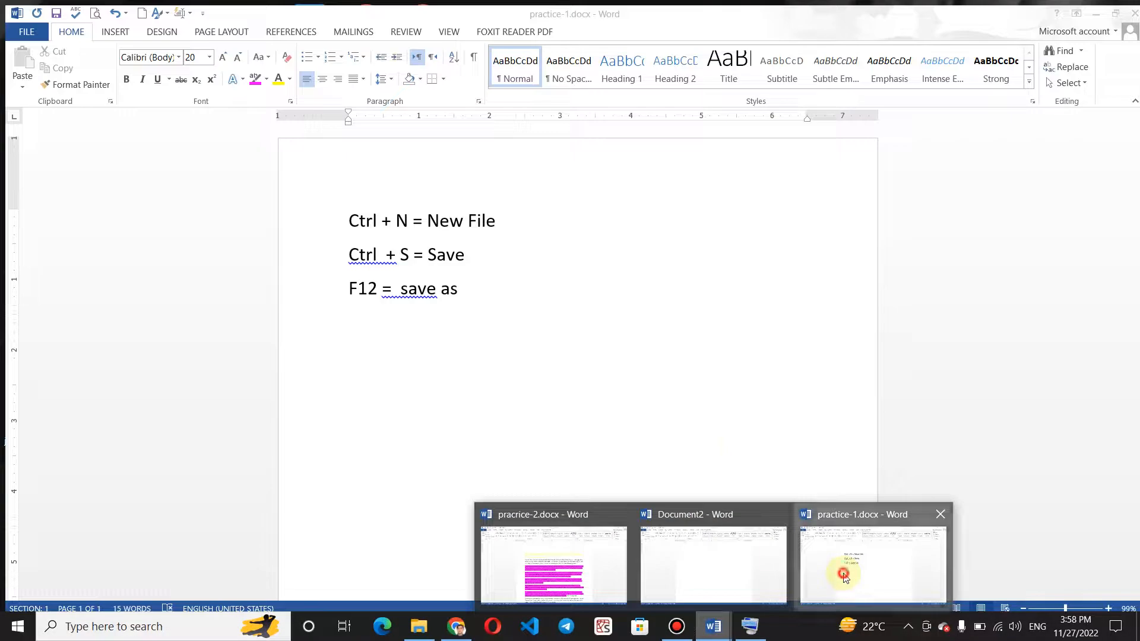
left_click(840, 567)
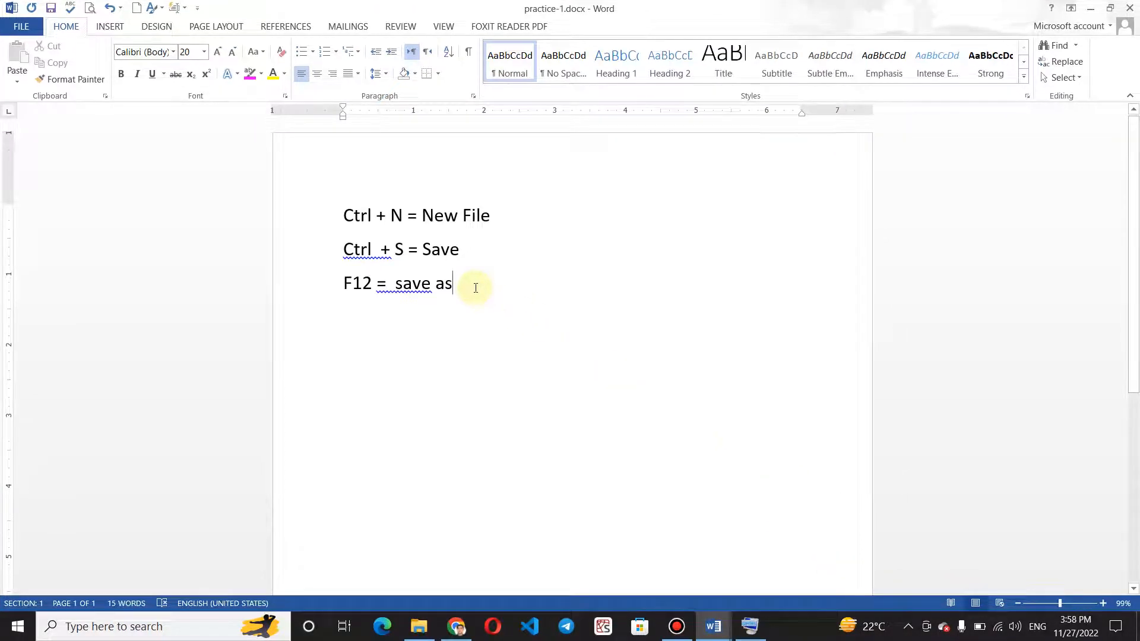
left_click(18, 27)
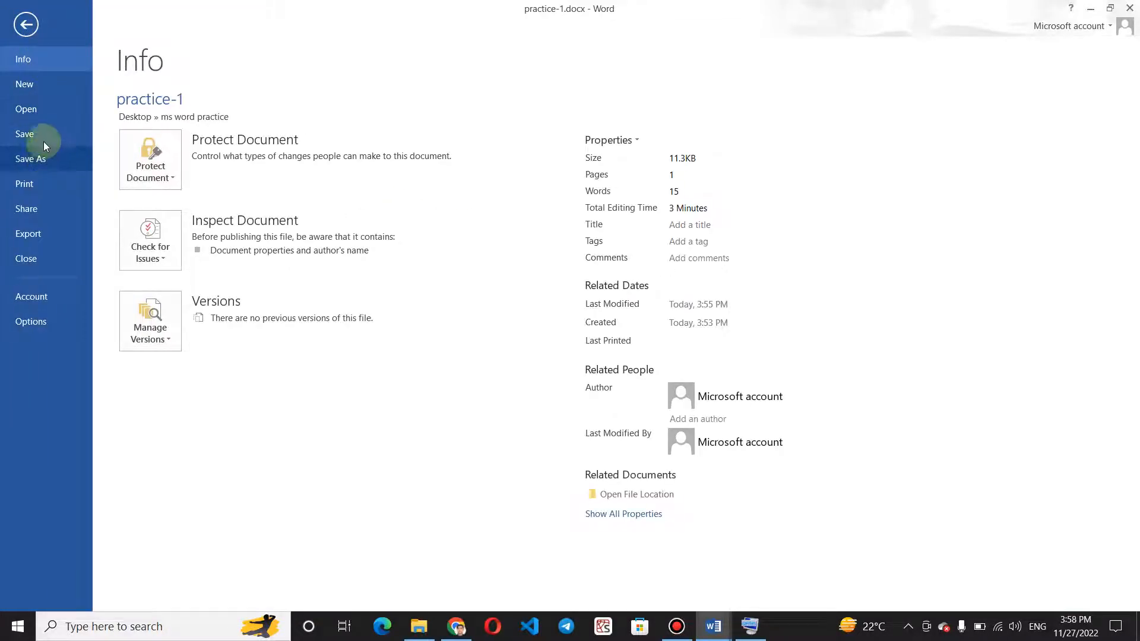
left_click(27, 184)
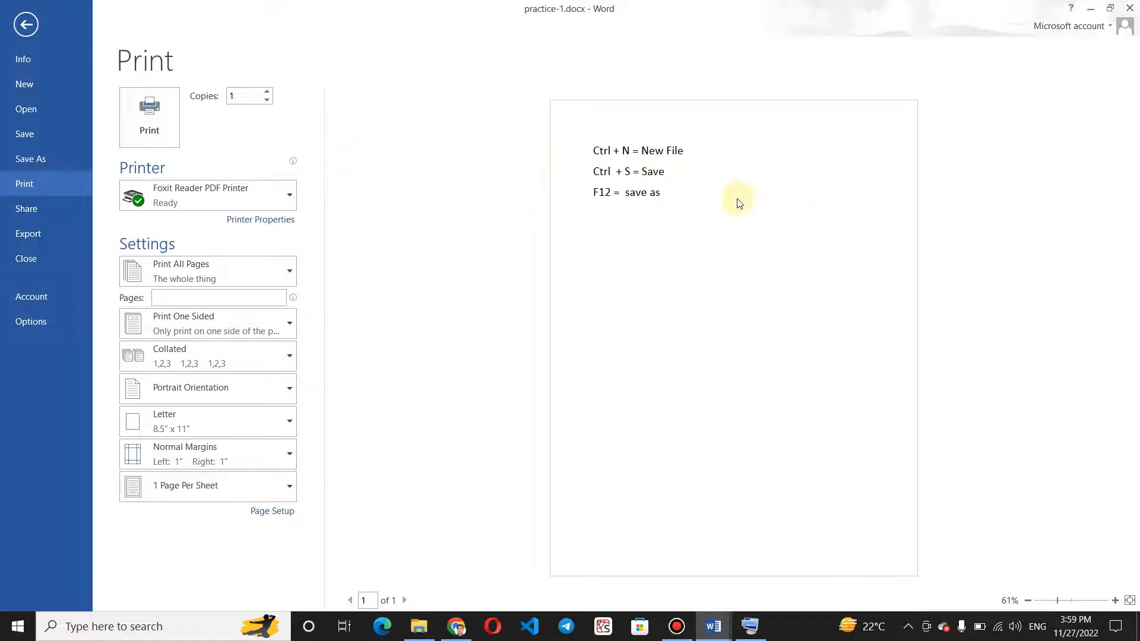
left_click(680, 185)
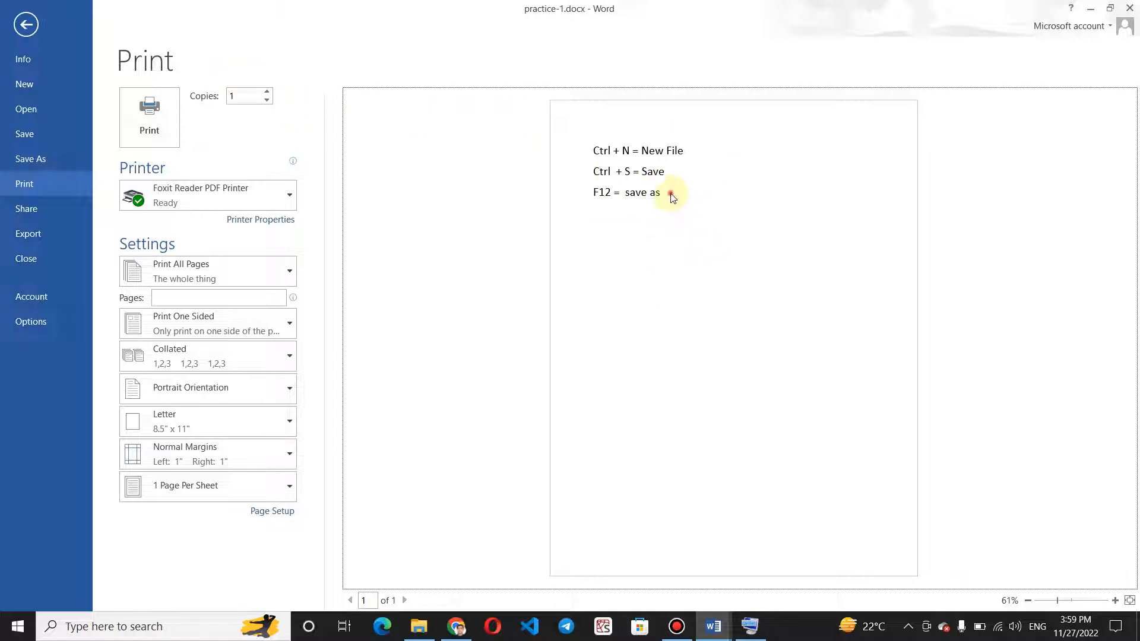
Set the print job to 20 copies and choose Microsoft XPS Document Writer as the printer.
left_click(236, 100)
key("BackSpace")
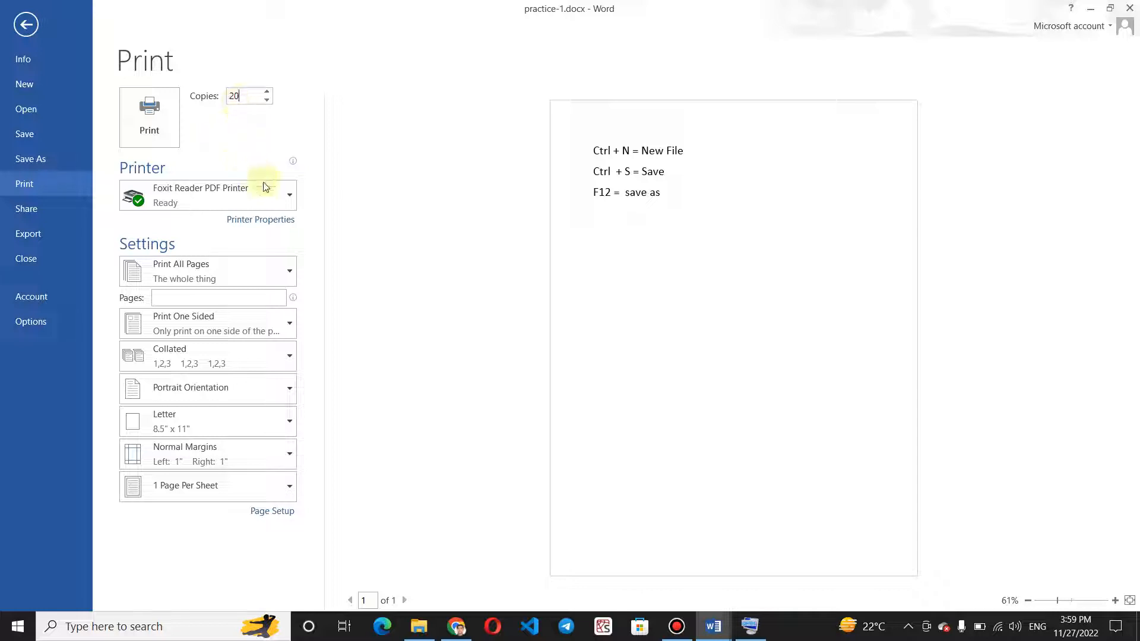
left_click(270, 197)
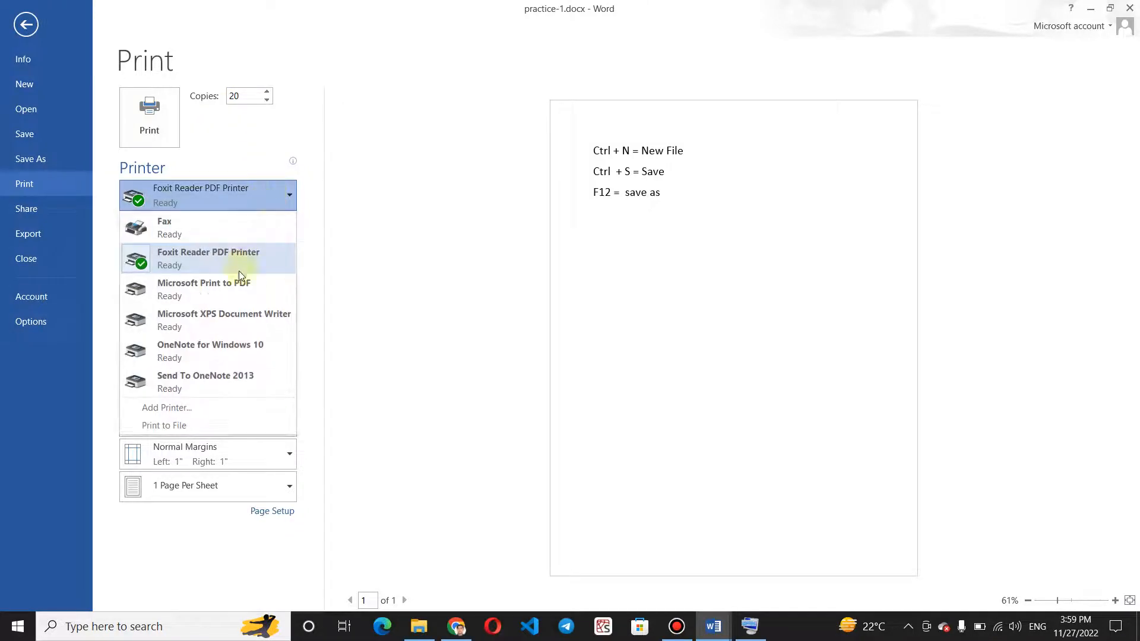
left_click(236, 319)
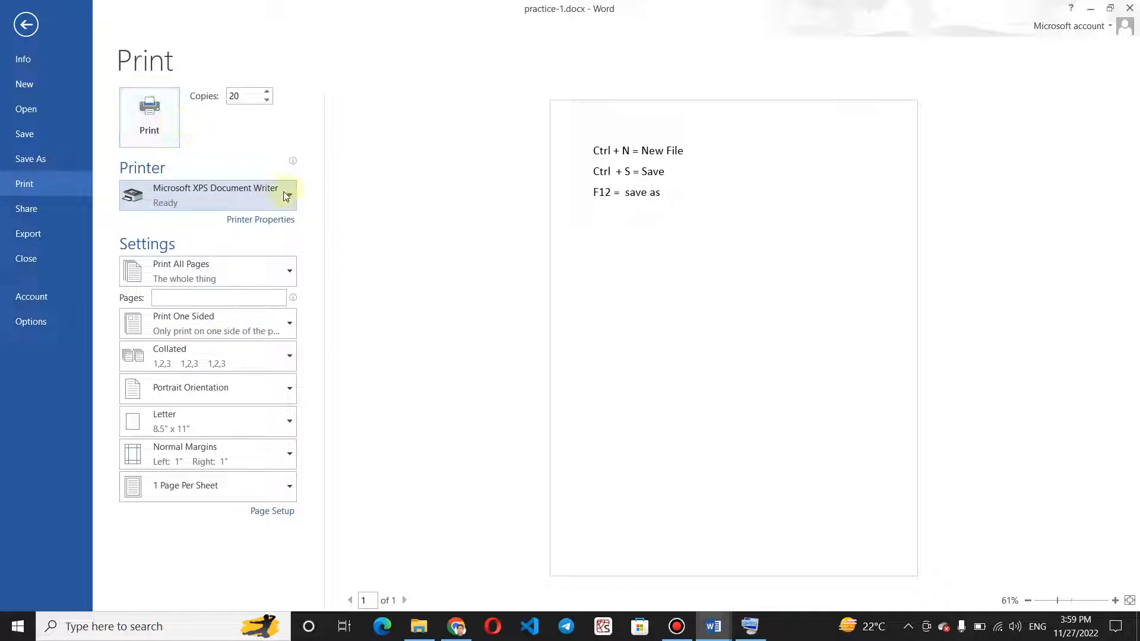
Try a custom print range of page 1, and return the range to Print All Pages.
left_click(266, 273)
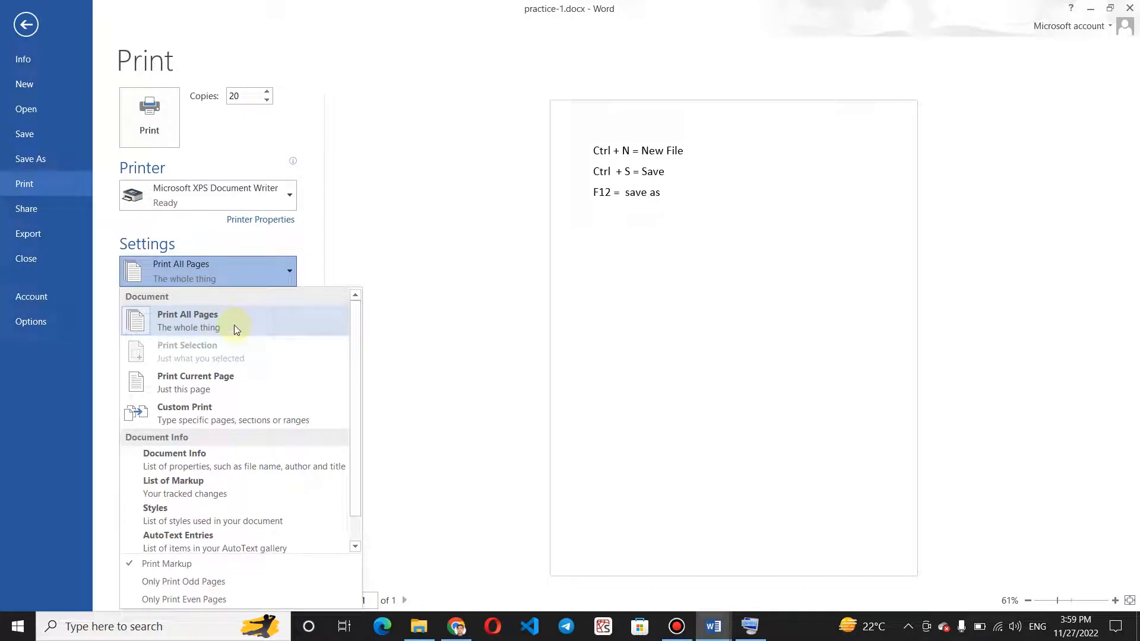
left_click(349, 264)
left_click(197, 303)
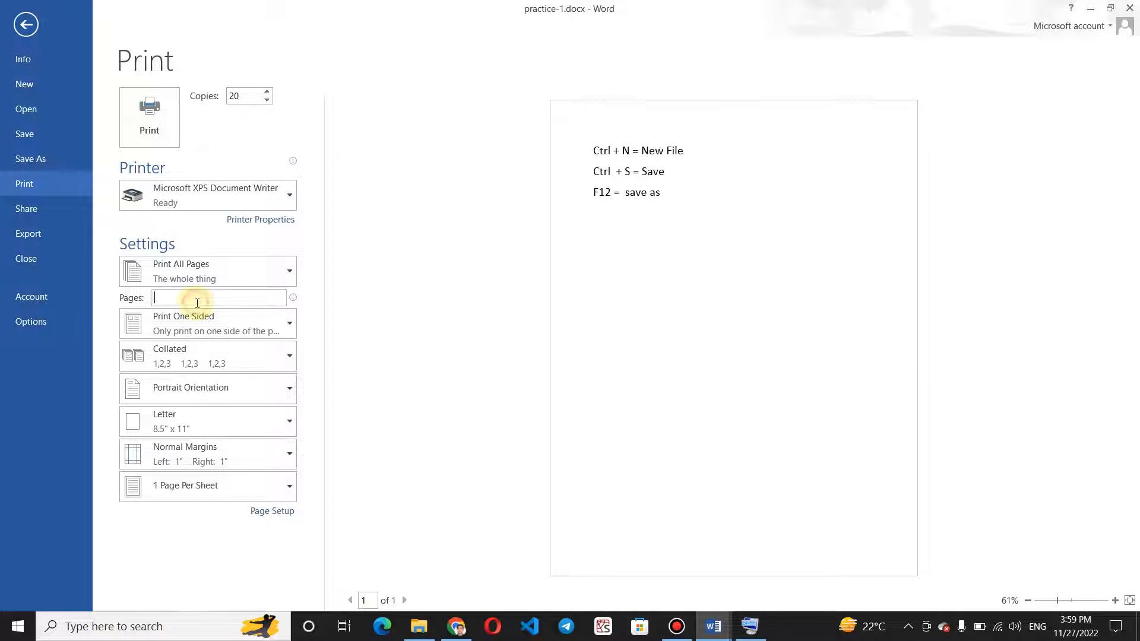
type("1-")
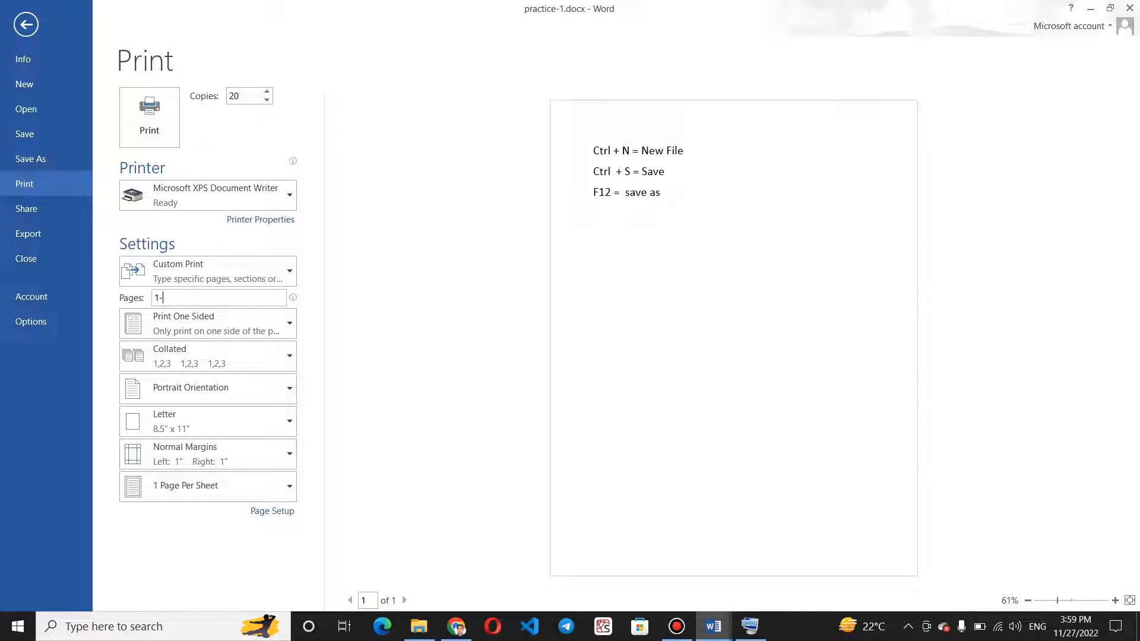
key("BackSpace")
key("BackSpace")
type("1")
left_click(191, 275)
left_click(216, 328)
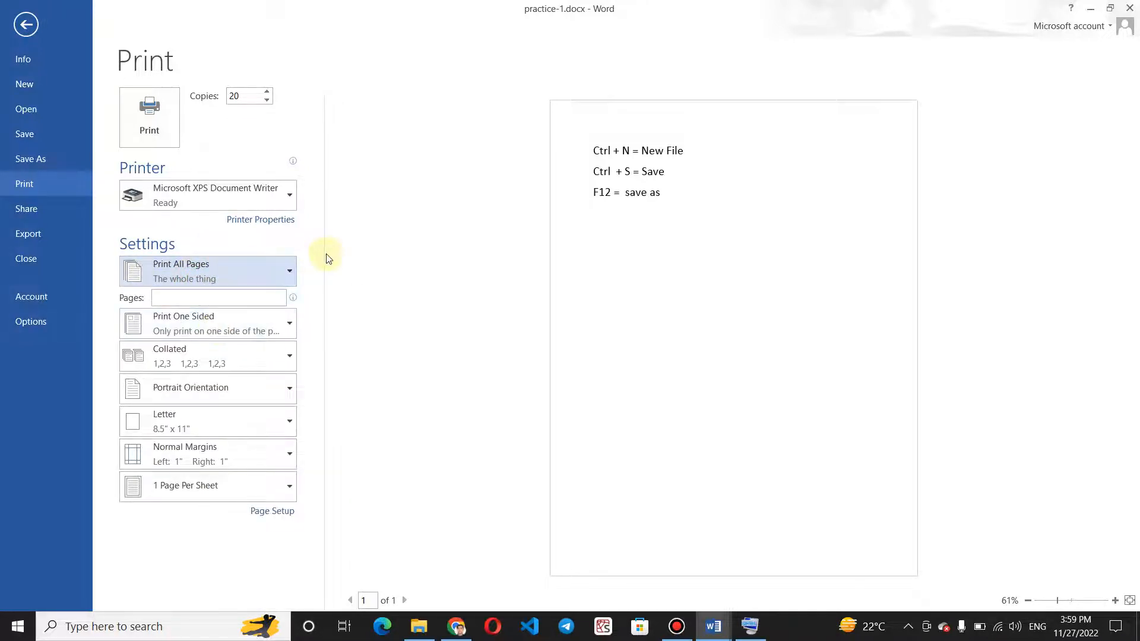
Check the one-sided and two-sided print options, try Uncollated, and restore Collated.
left_click(259, 323)
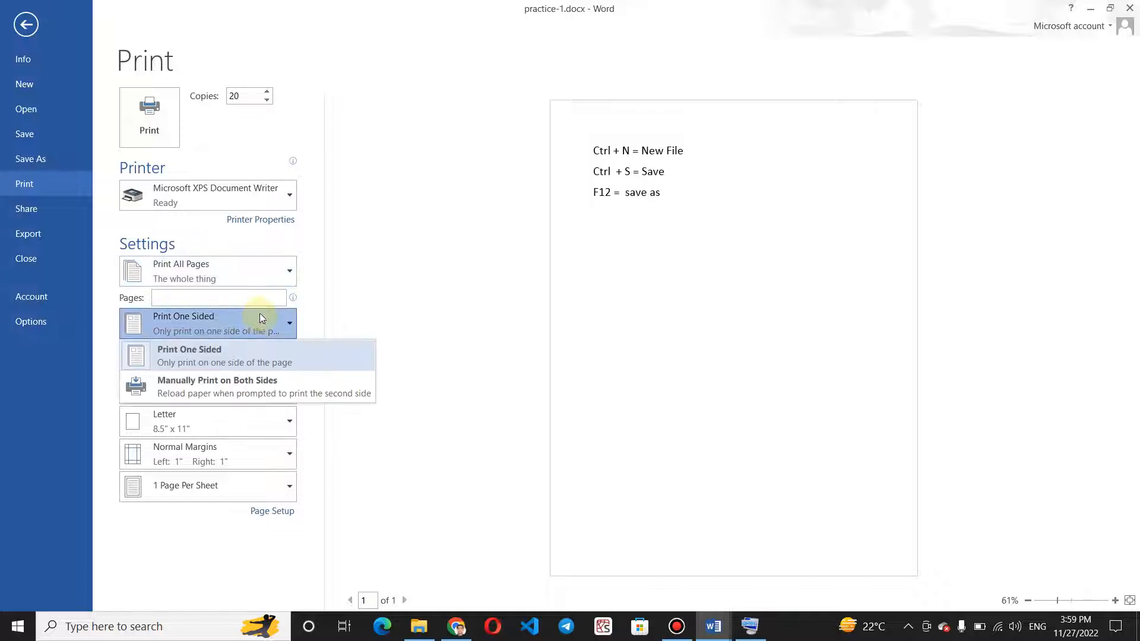
left_click(395, 250)
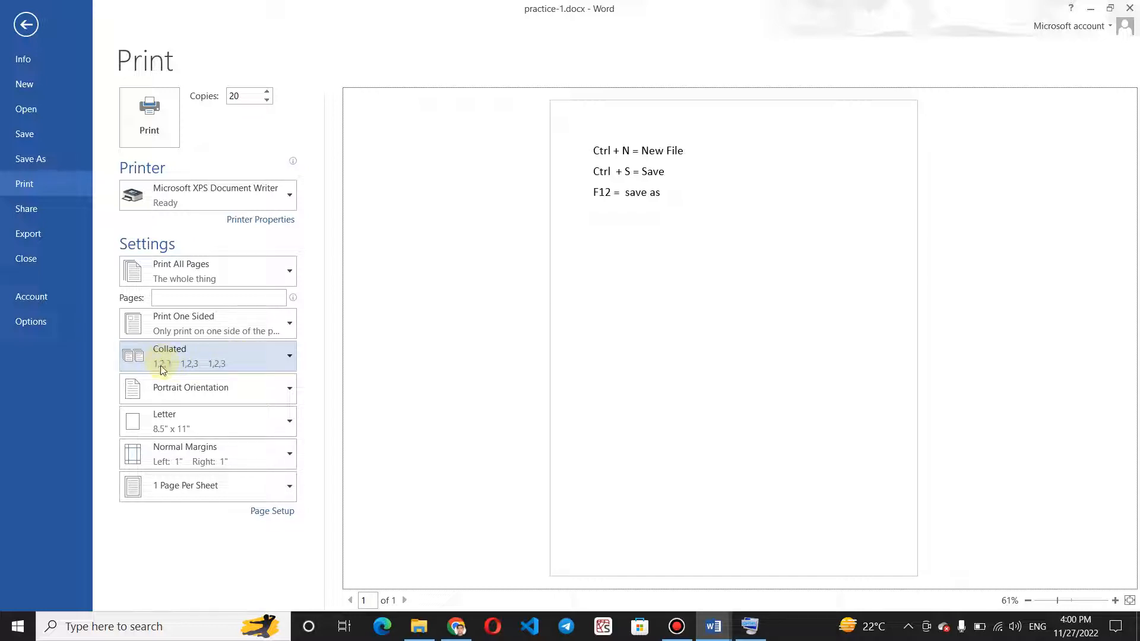
left_click(202, 357)
left_click(191, 420)
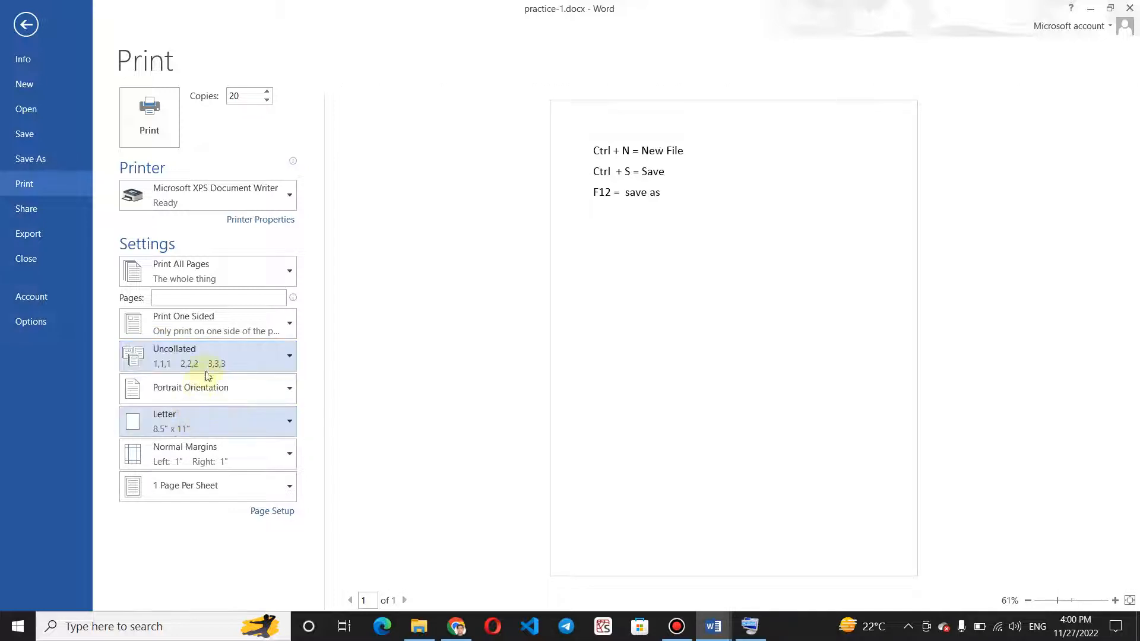
left_click(226, 348)
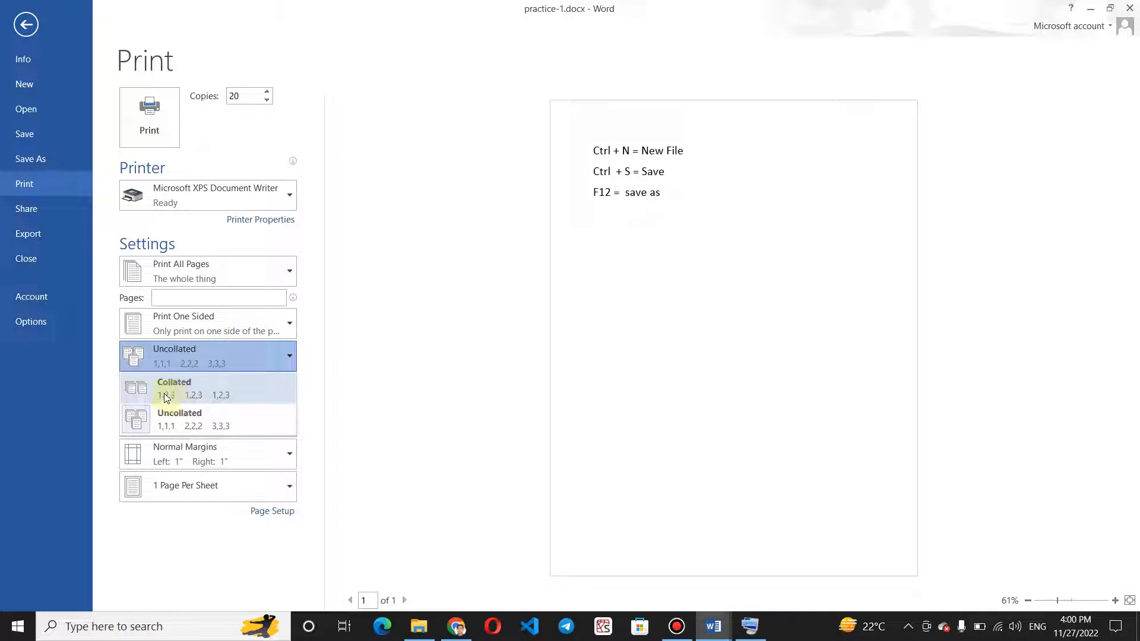
left_click(167, 397)
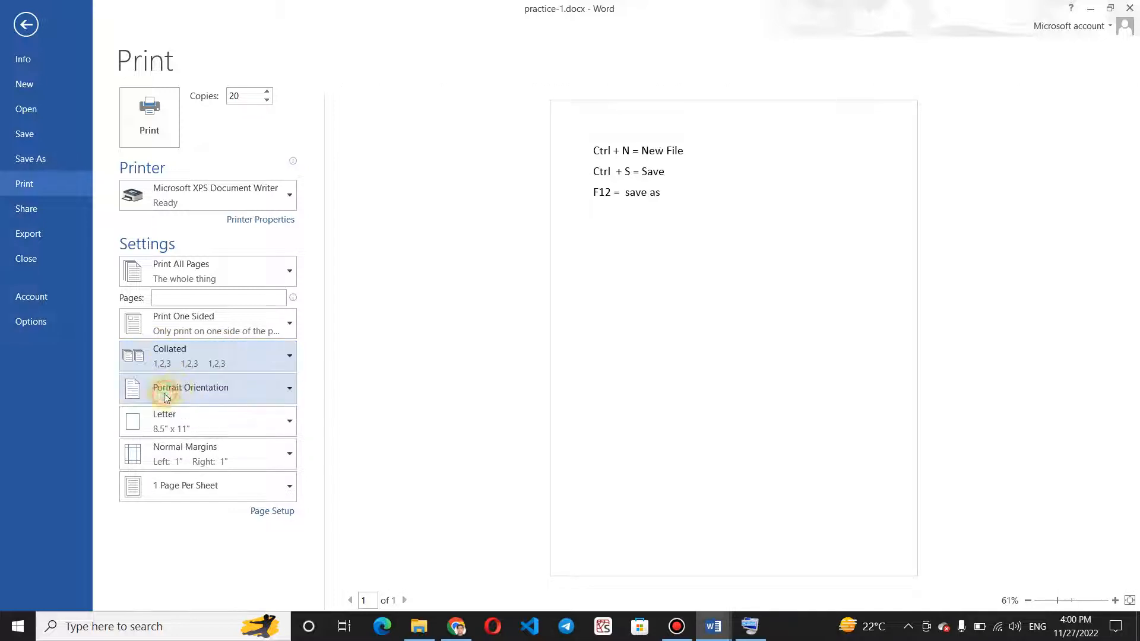
Set the page to Landscape Orientation and the paper size to A4 for printing.
left_click(223, 388)
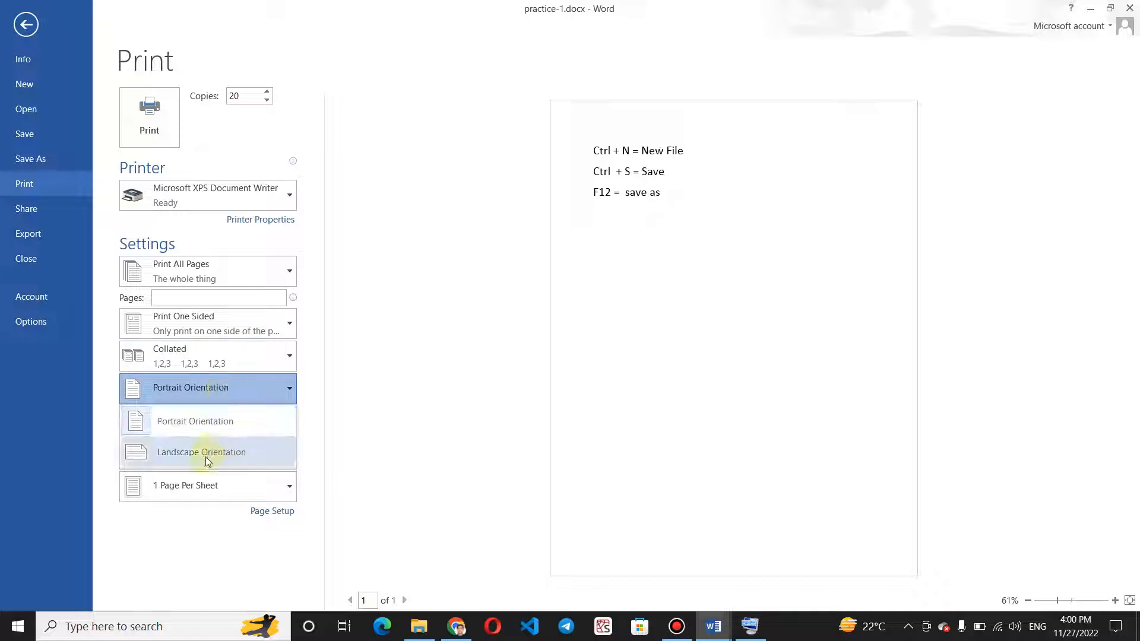
left_click(400, 331)
left_click(258, 387)
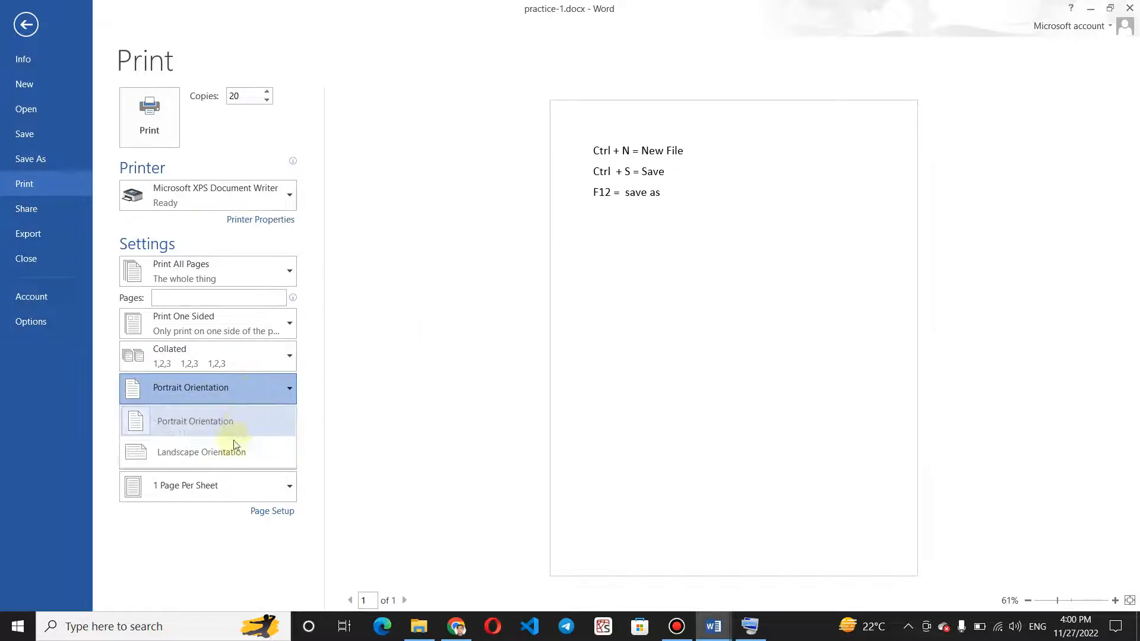
left_click(222, 460)
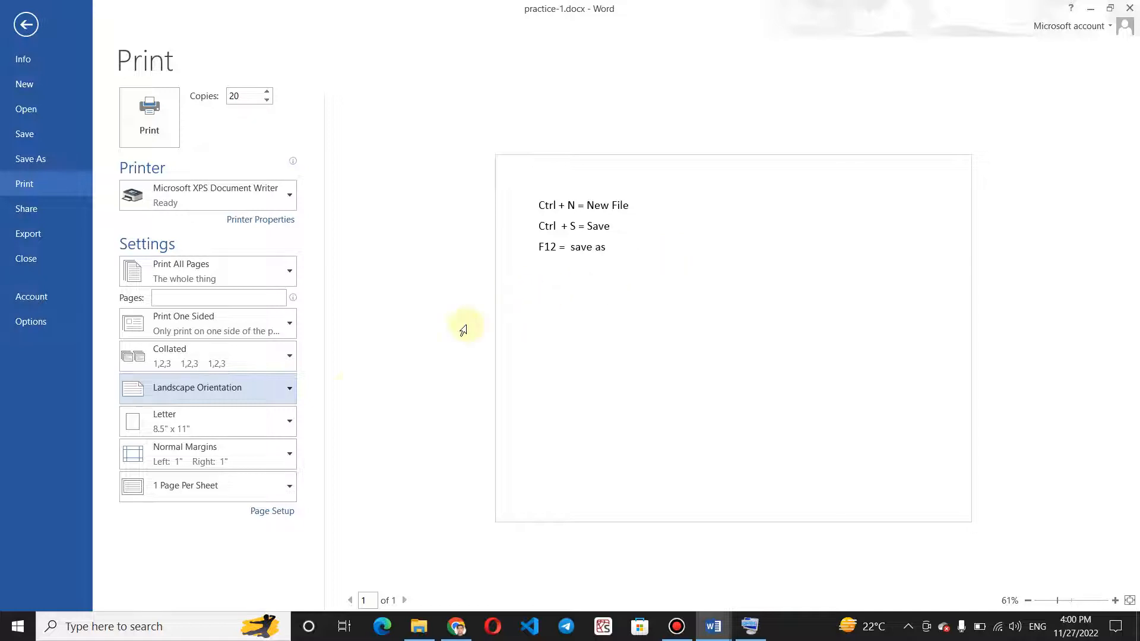
left_click(266, 419)
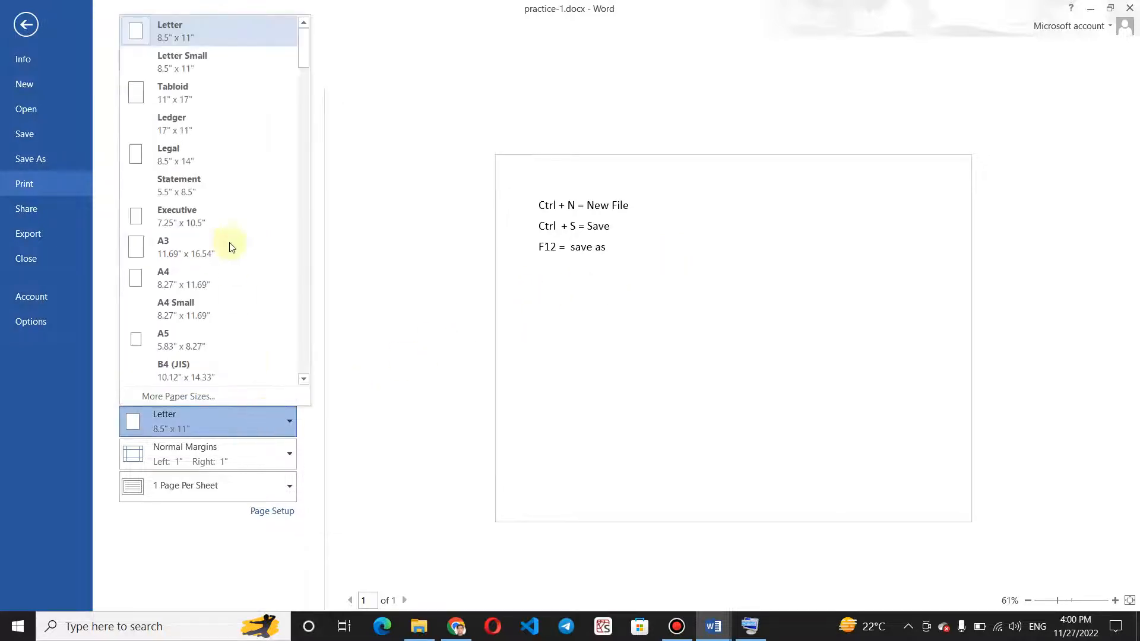
left_click(184, 278)
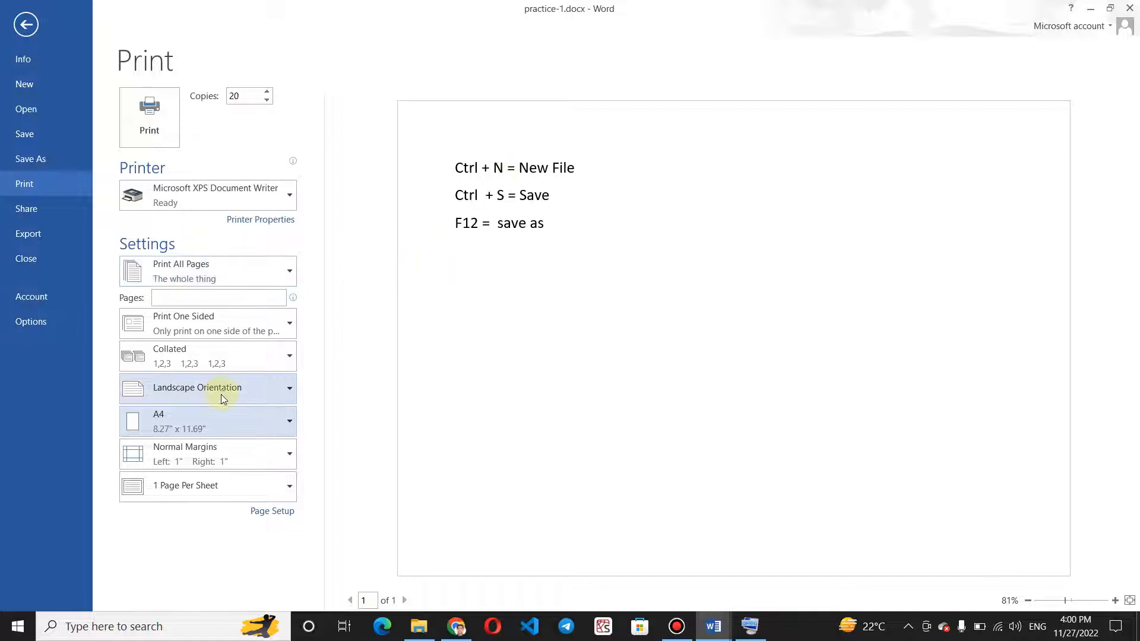
Apply Narrow margins and set the print layout to 6 Pages Per Sheet.
left_click(240, 454)
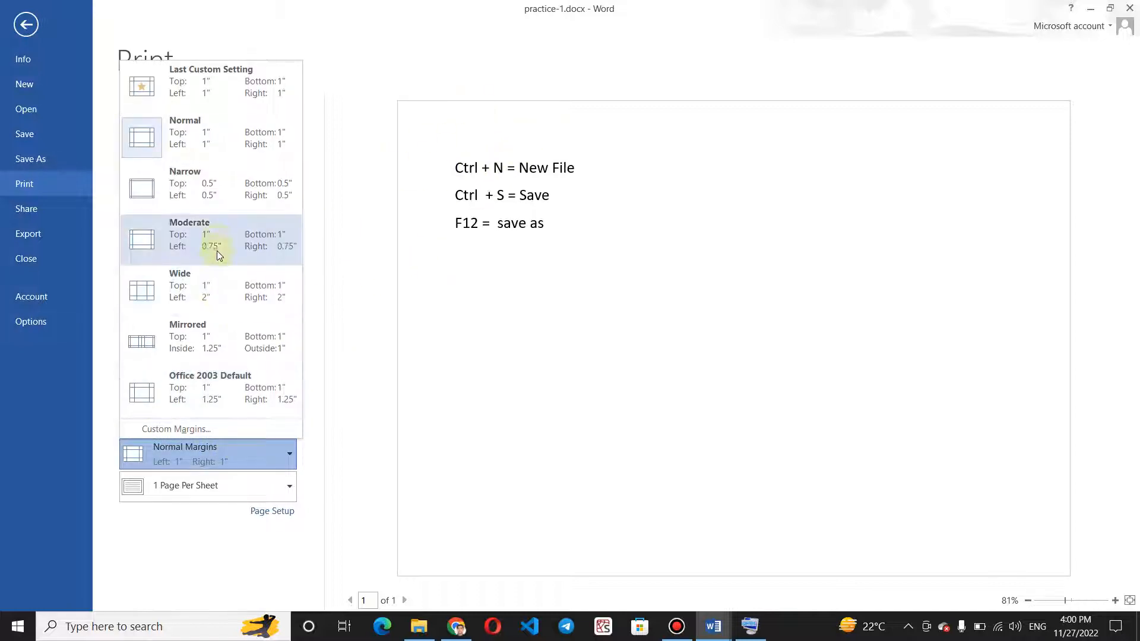
left_click(234, 190)
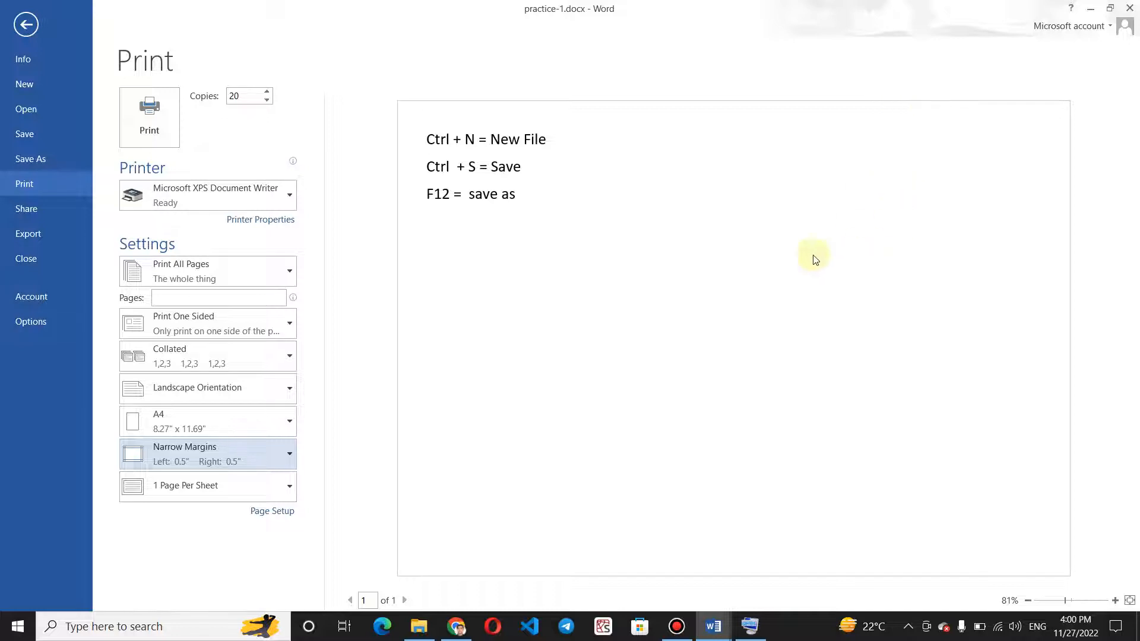
left_click(223, 483)
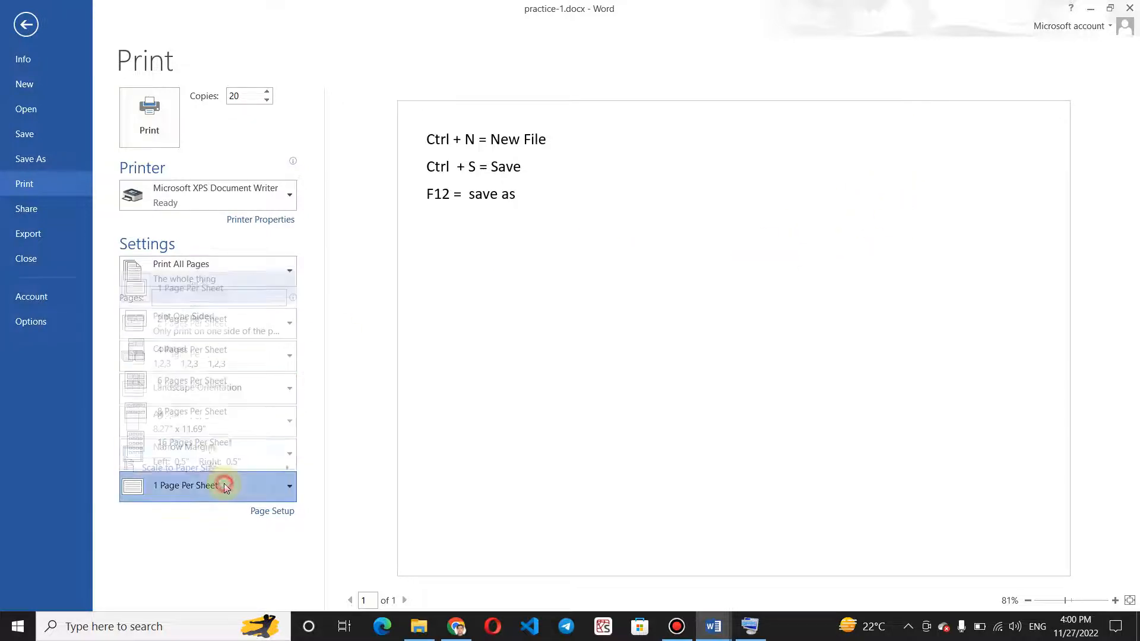
left_click(198, 383)
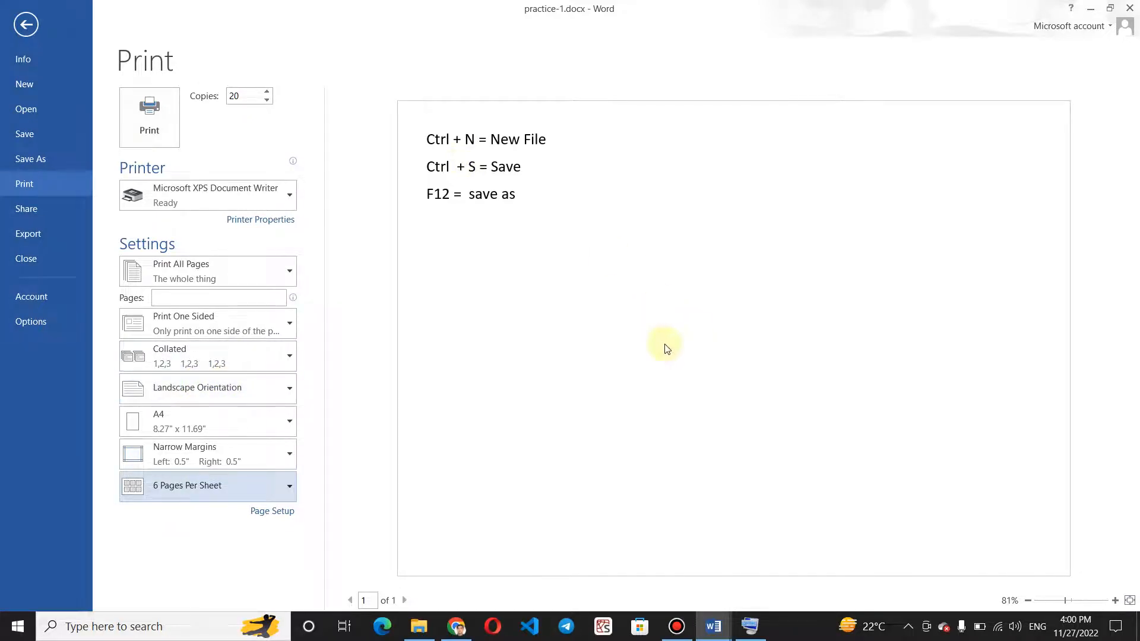
Switch to the pracrice-2.docx document and bring up its print settings.
left_click(713, 626)
left_click(581, 570)
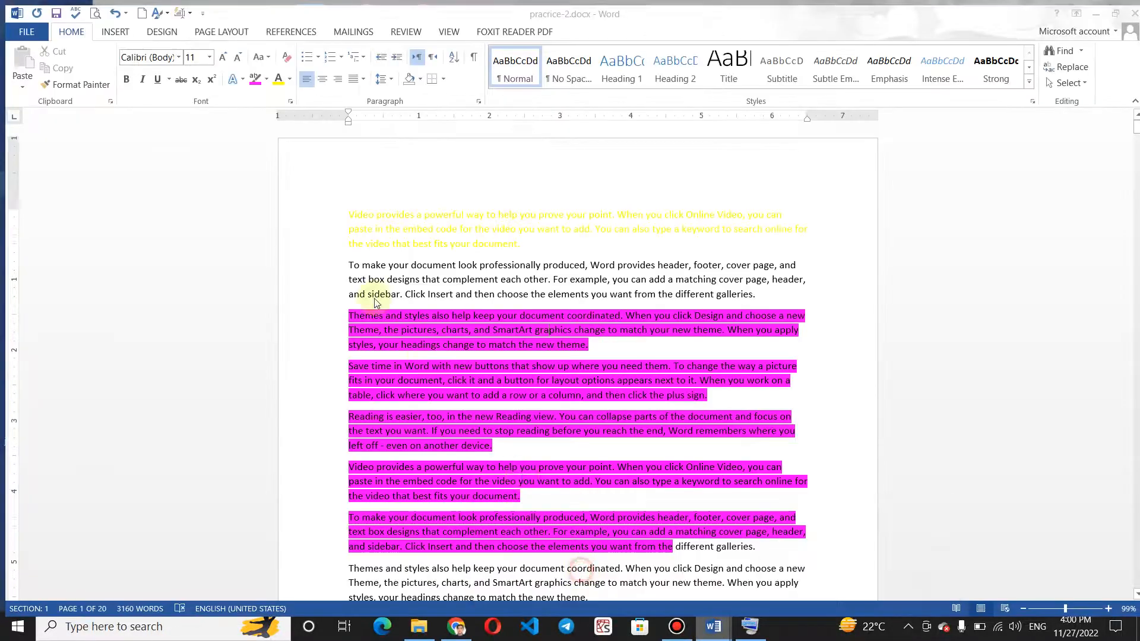
left_click(10, 29)
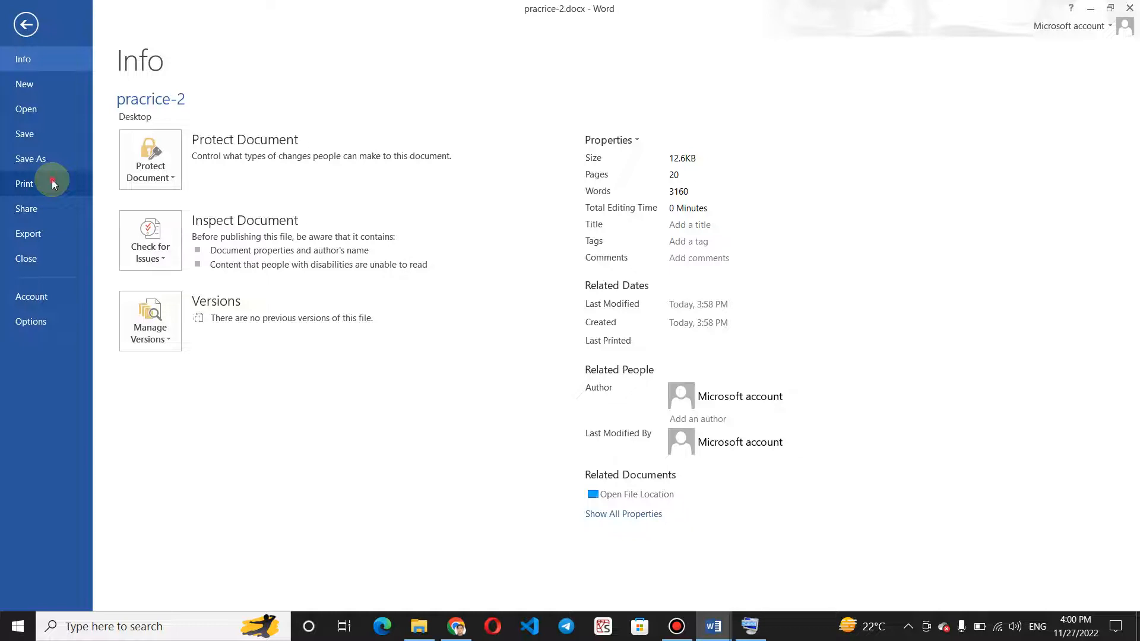
left_click(51, 180)
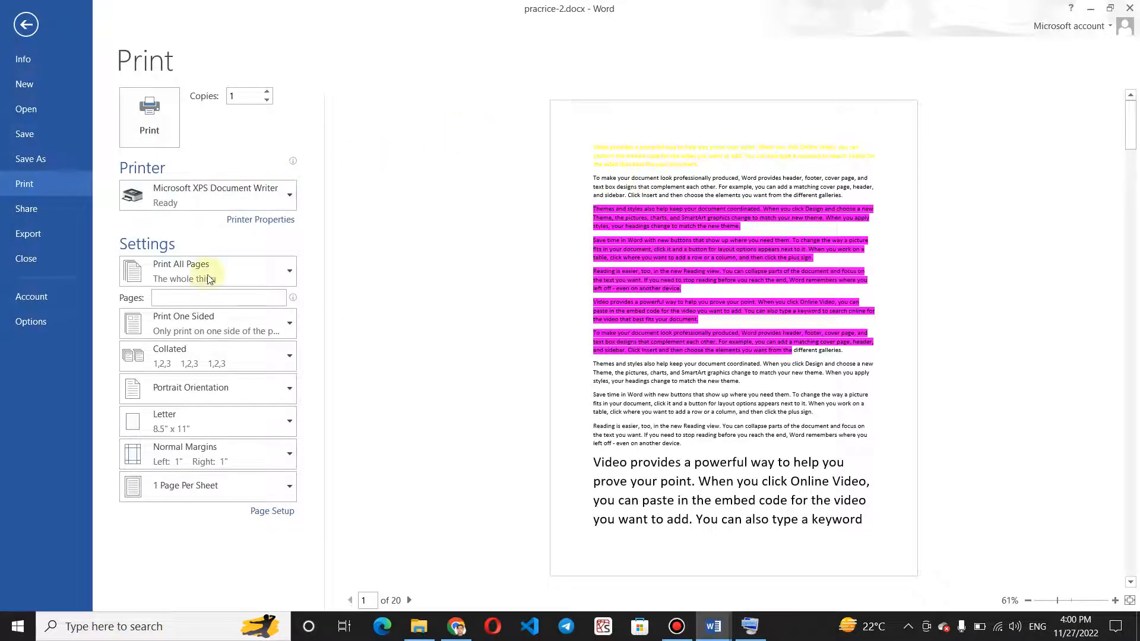
Set the paper size to A4 and the print layout to 4 Pages Per Sheet.
left_click(220, 417)
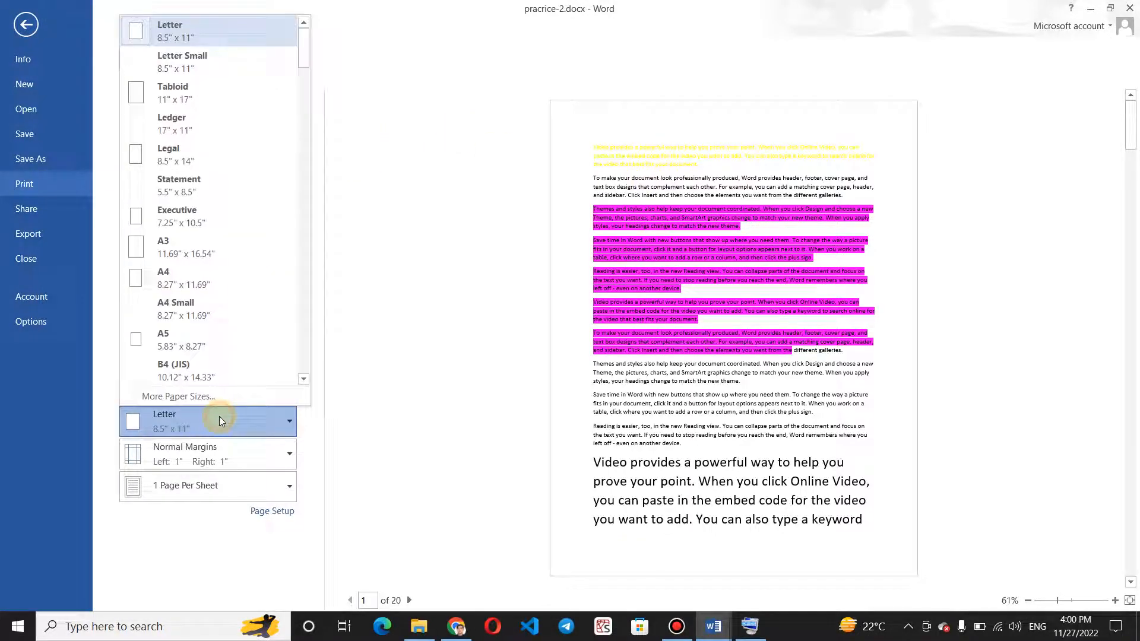
left_click(187, 273)
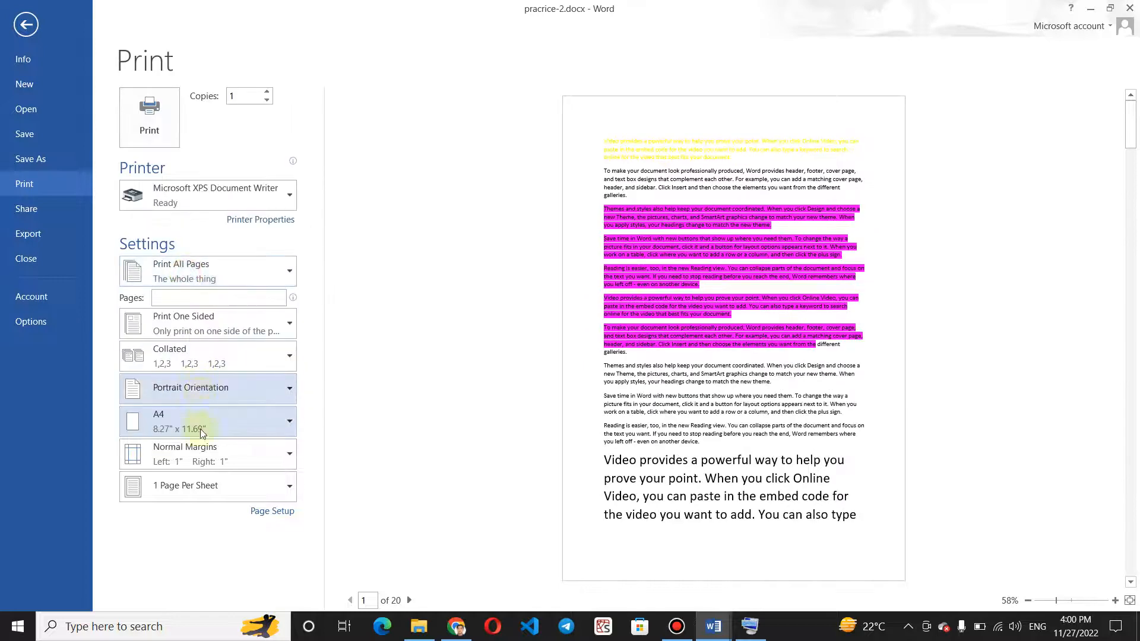
left_click(203, 495)
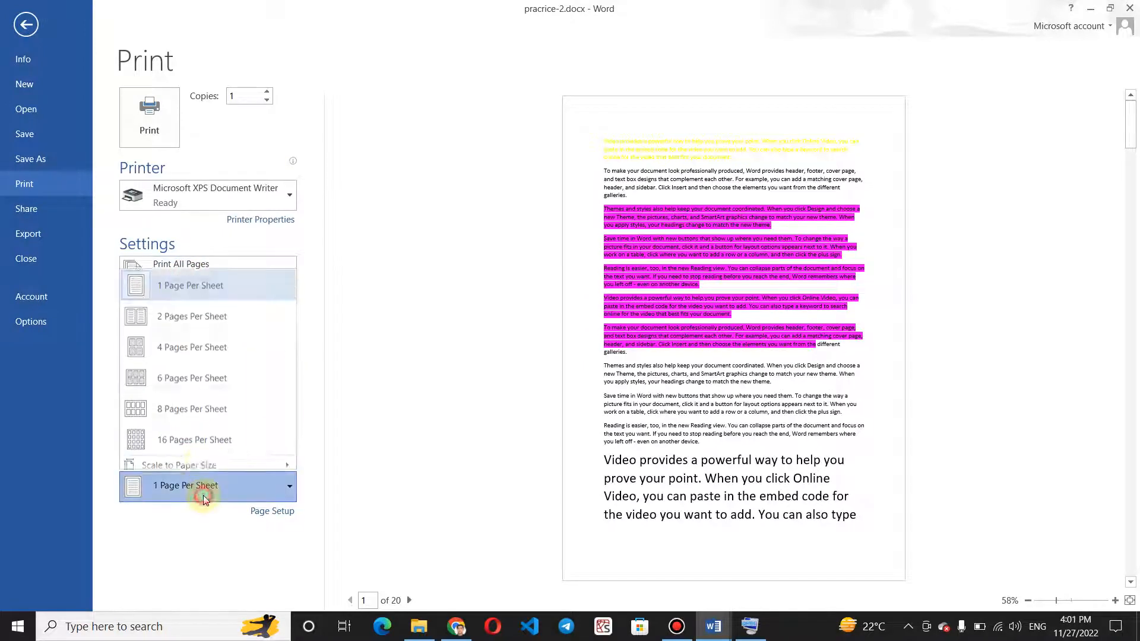
left_click(188, 334)
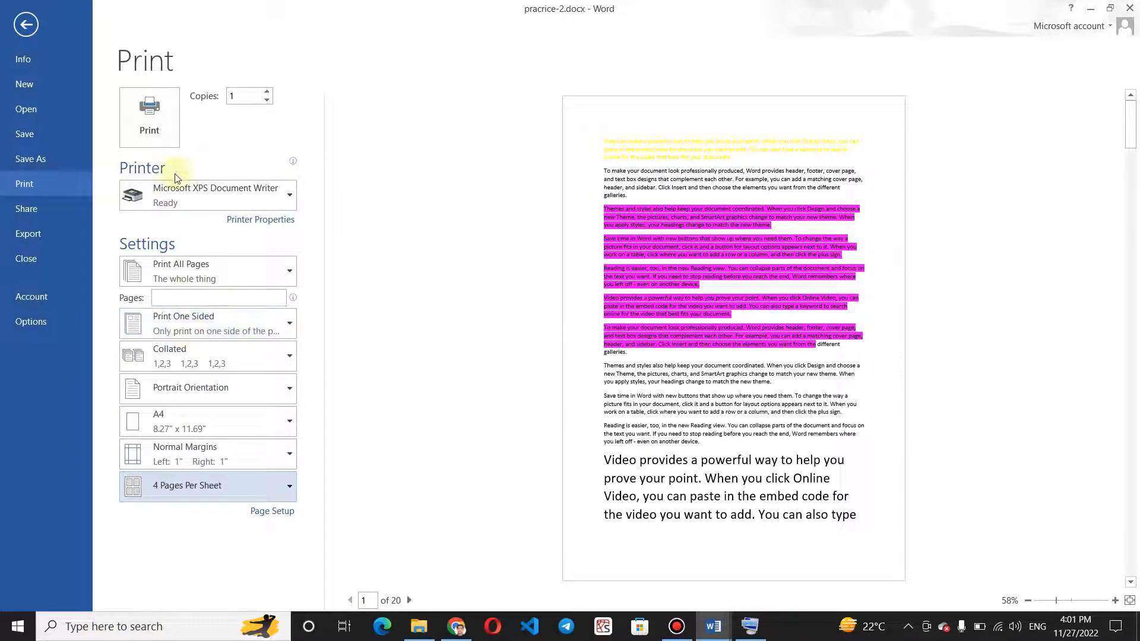
Set the number of copies to 10 and check the printer choices, keeping Microsoft XPS Document Writer.
left_click(240, 98)
key("BackSpace")
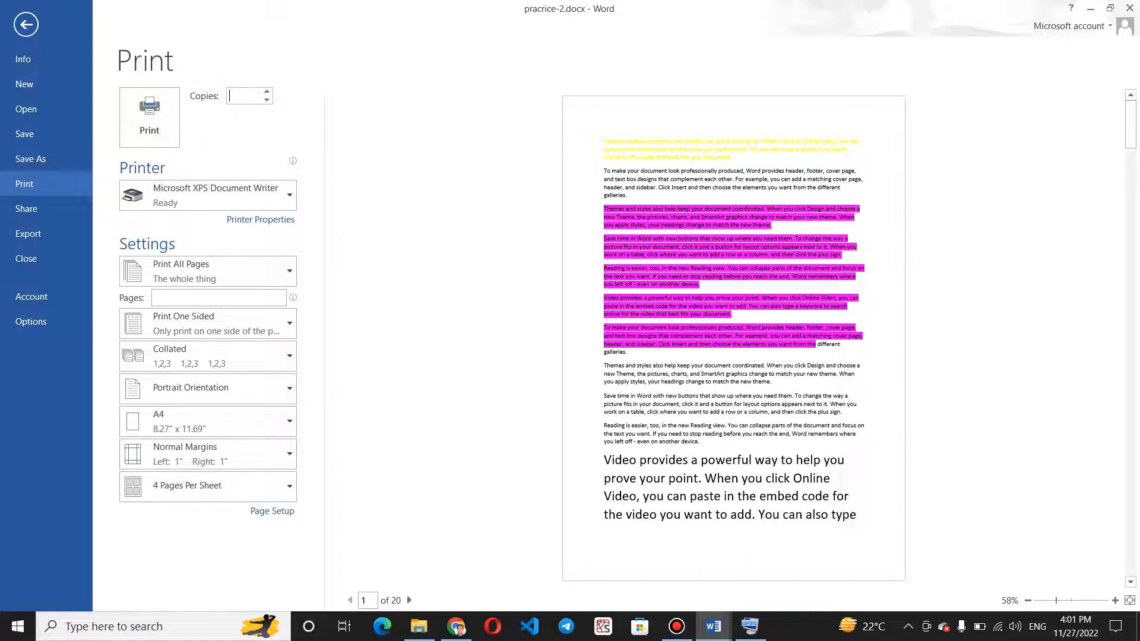
left_click(224, 191)
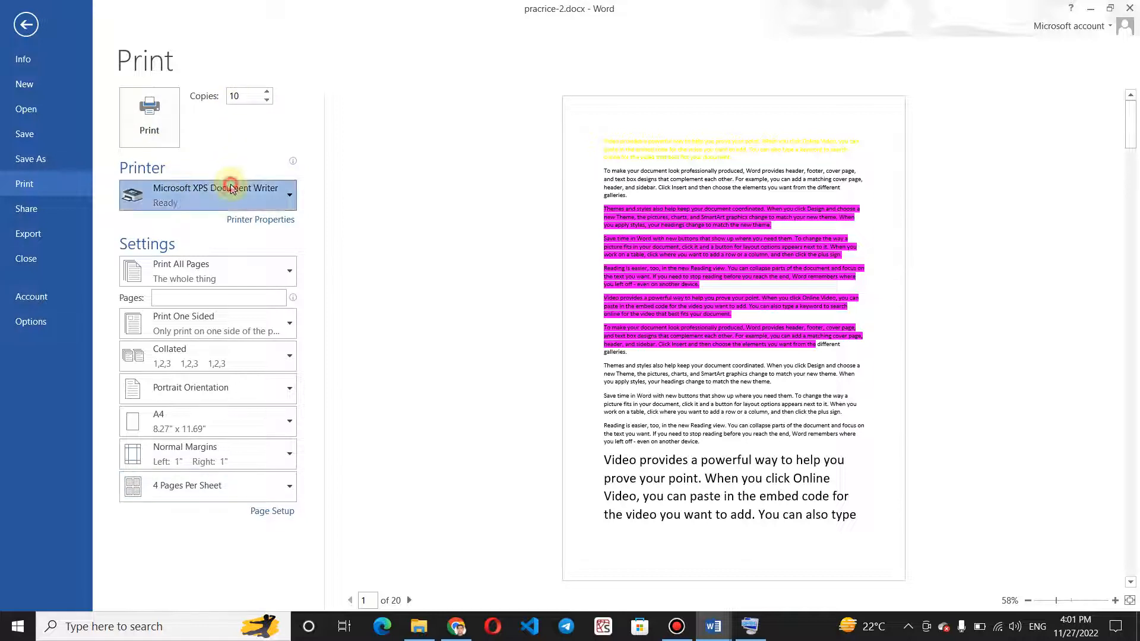
left_click(249, 141)
Keep the range at Print All Pages, apply Narrow margins, and return to the document.
left_click(240, 260)
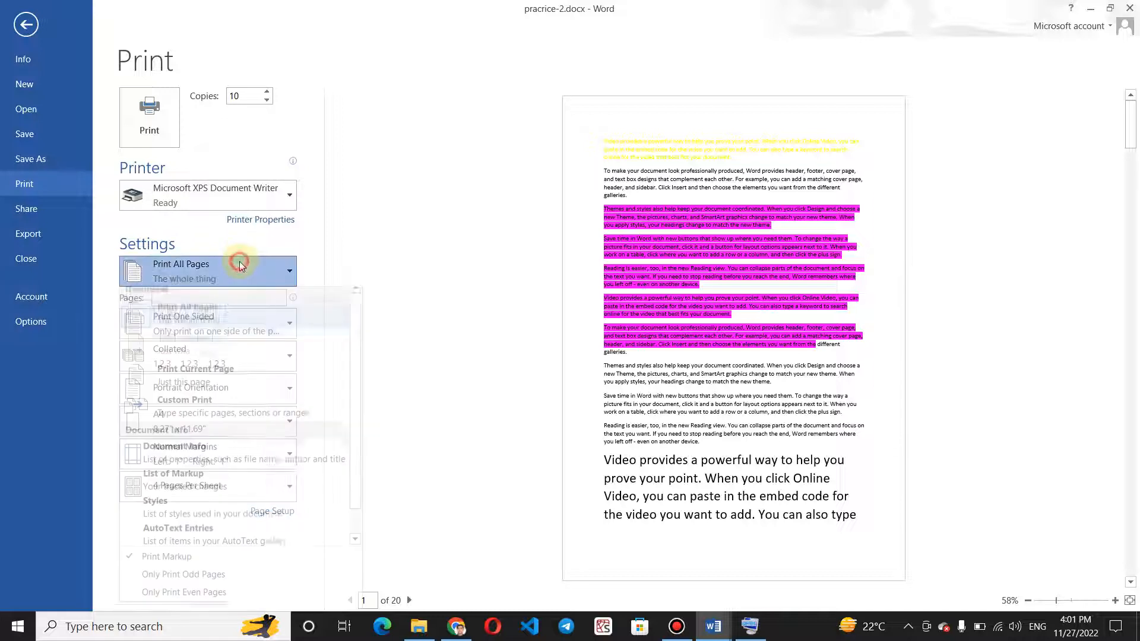
left_click(233, 322)
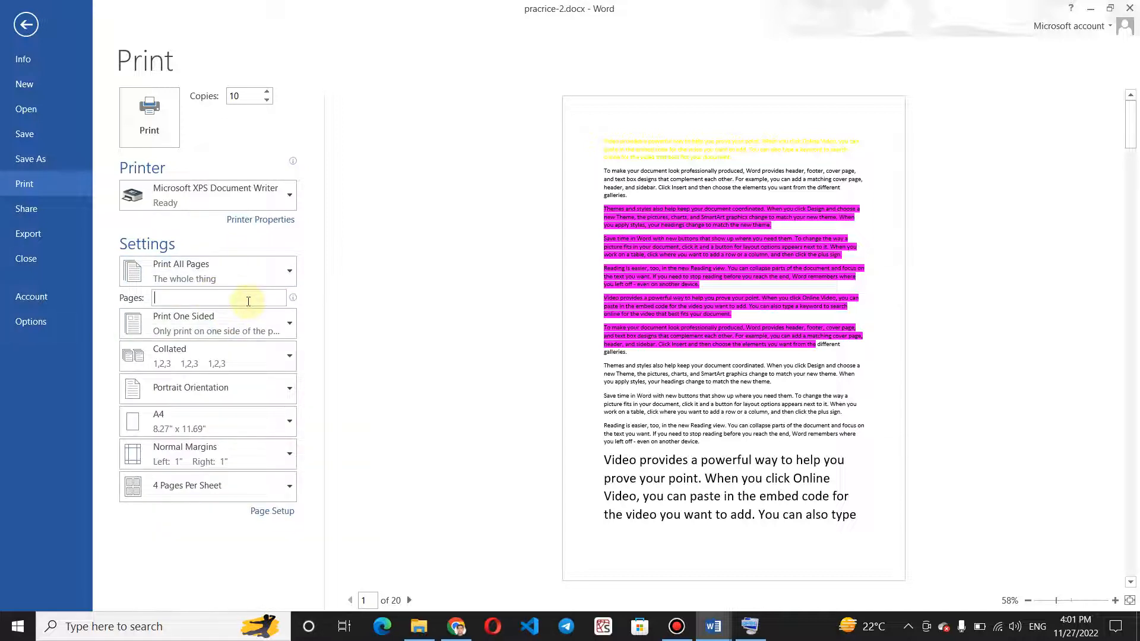
left_click(251, 445)
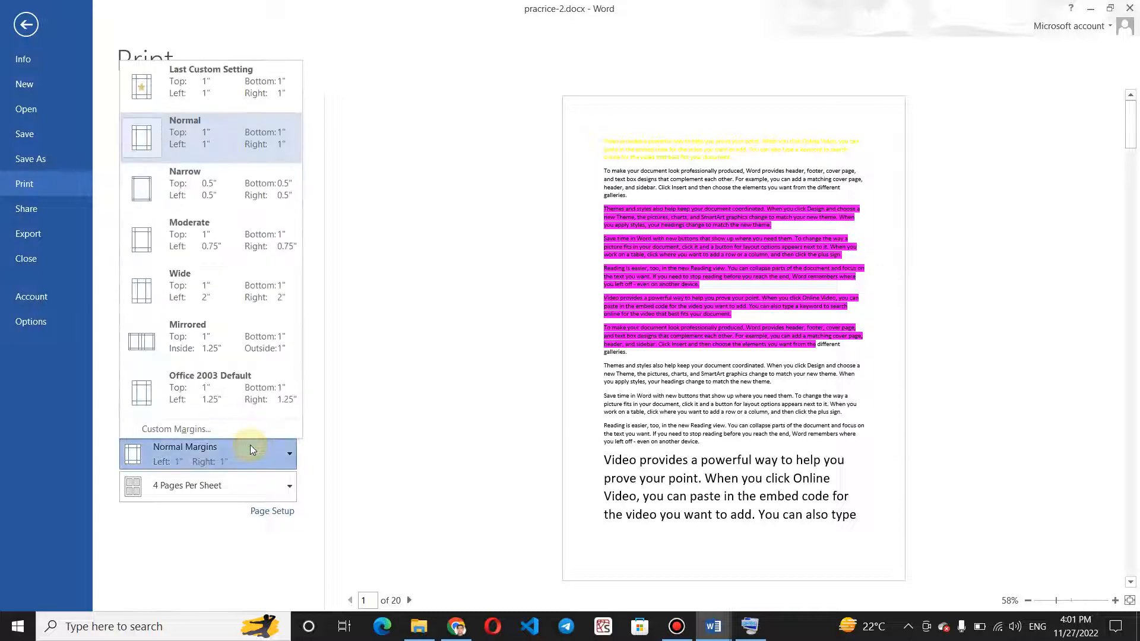
left_click(230, 174)
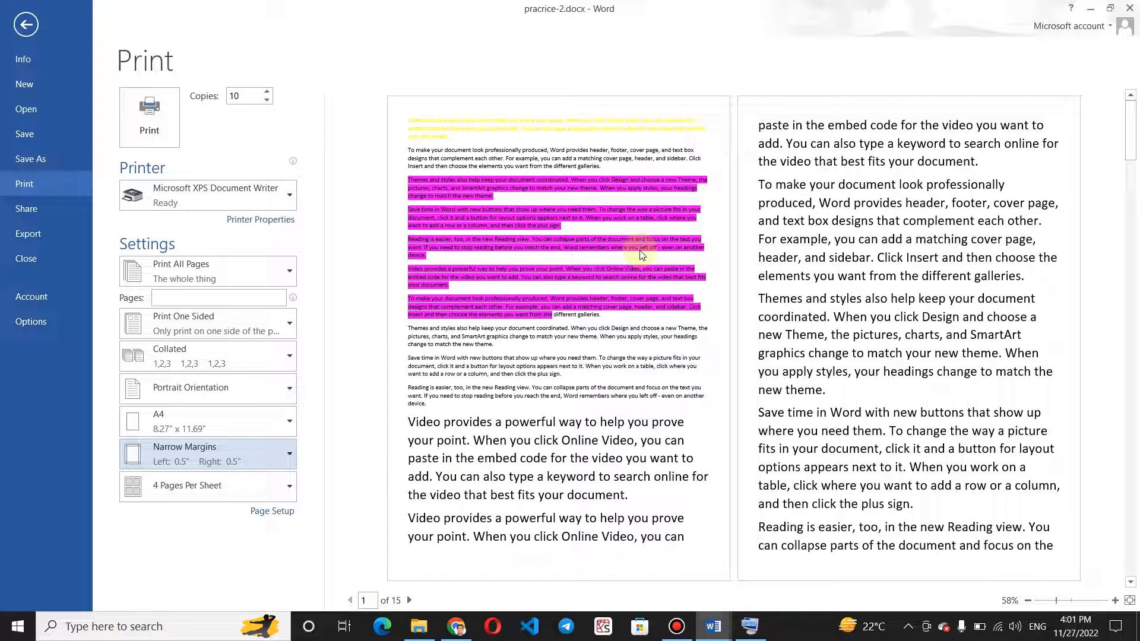
left_click(23, 27)
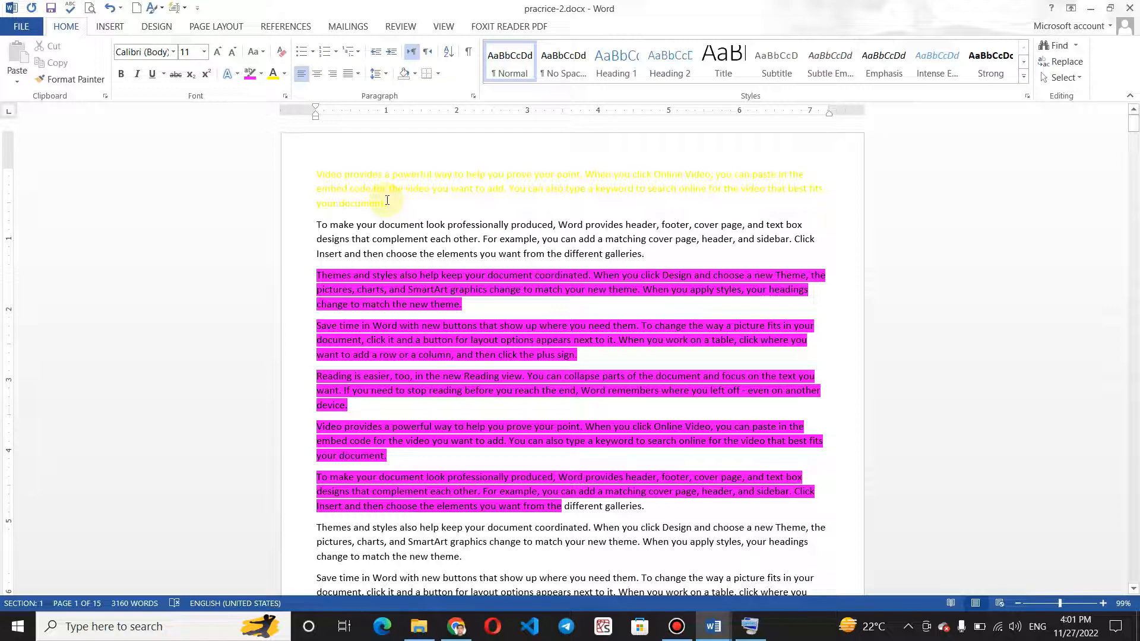
Reopen the print preview of the document to check it, and go back to the text.
key("ctrl+p")
left_click(24, 38)
left_click(90, 8)
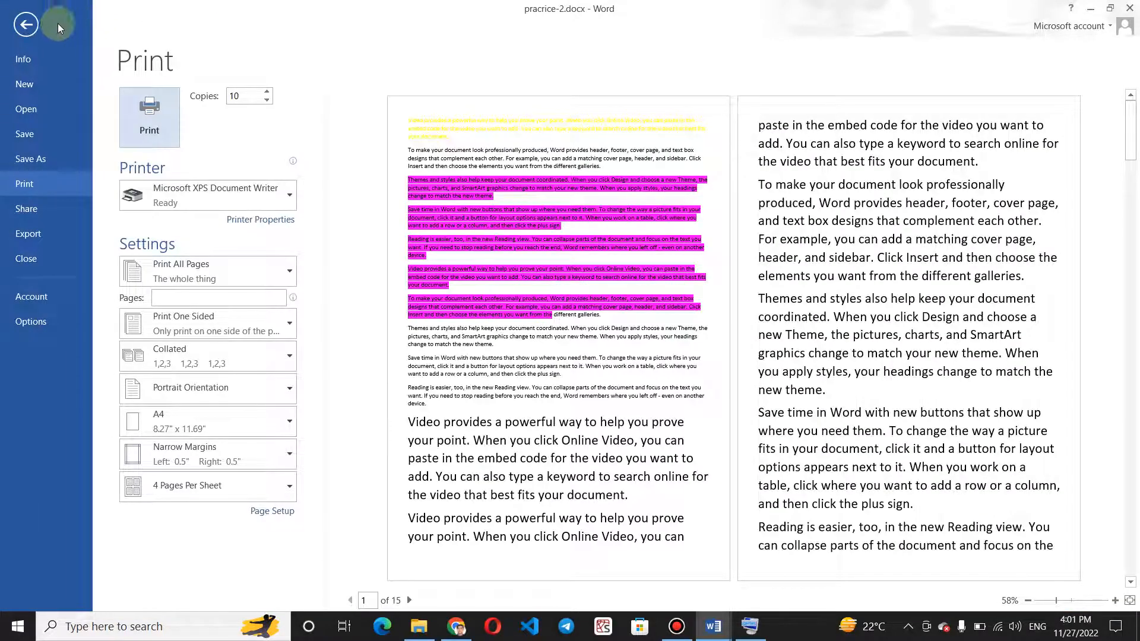
left_click(29, 28)
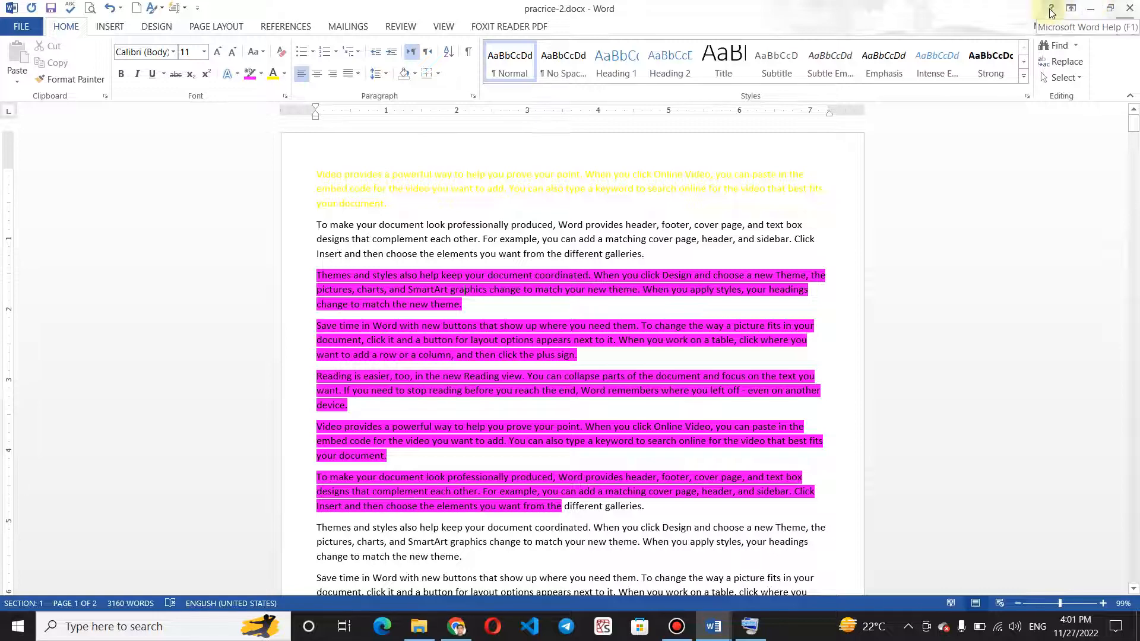
Try the Show Tabs and Auto-hide Ribbon display options, and restore Show Tabs and Commands.
left_click(1074, 7)
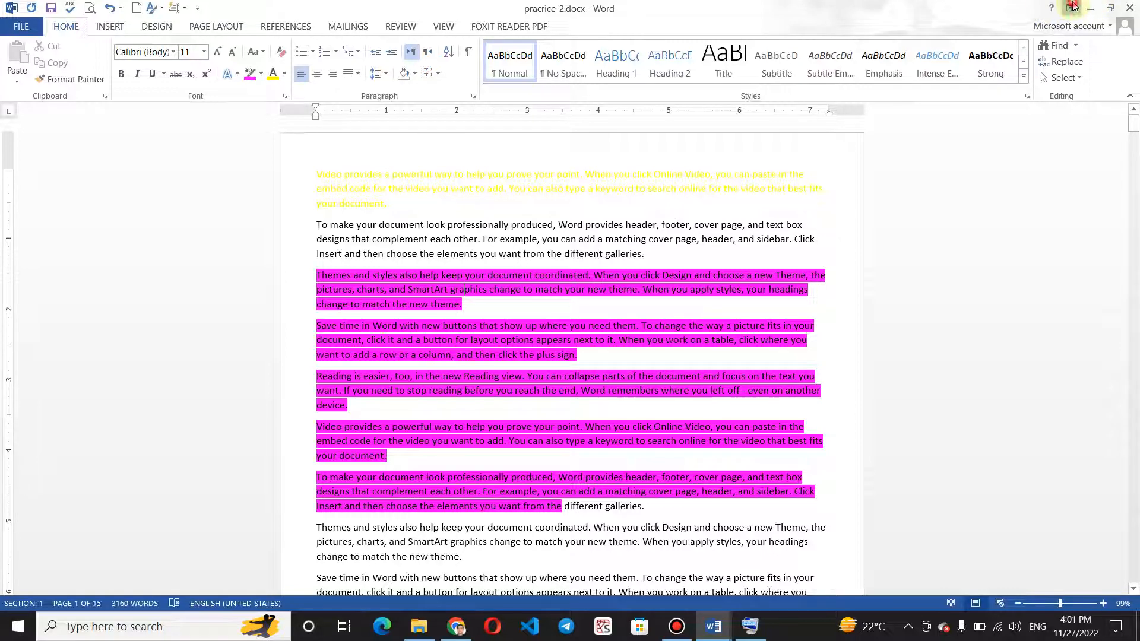
left_click(1028, 70)
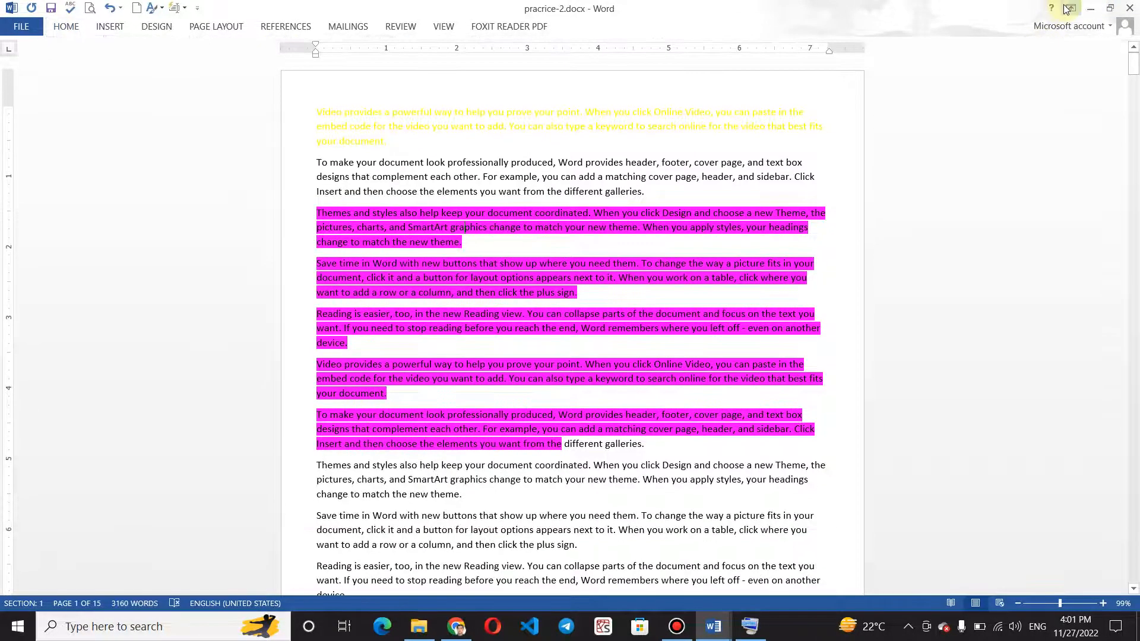
left_click(1071, 8)
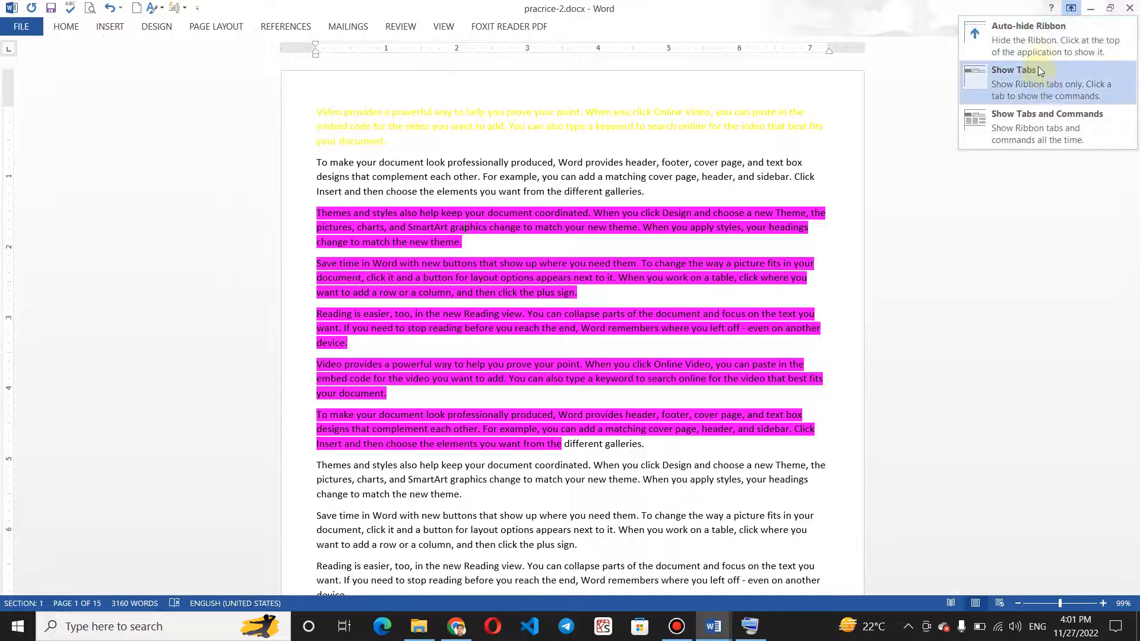
left_click(1046, 46)
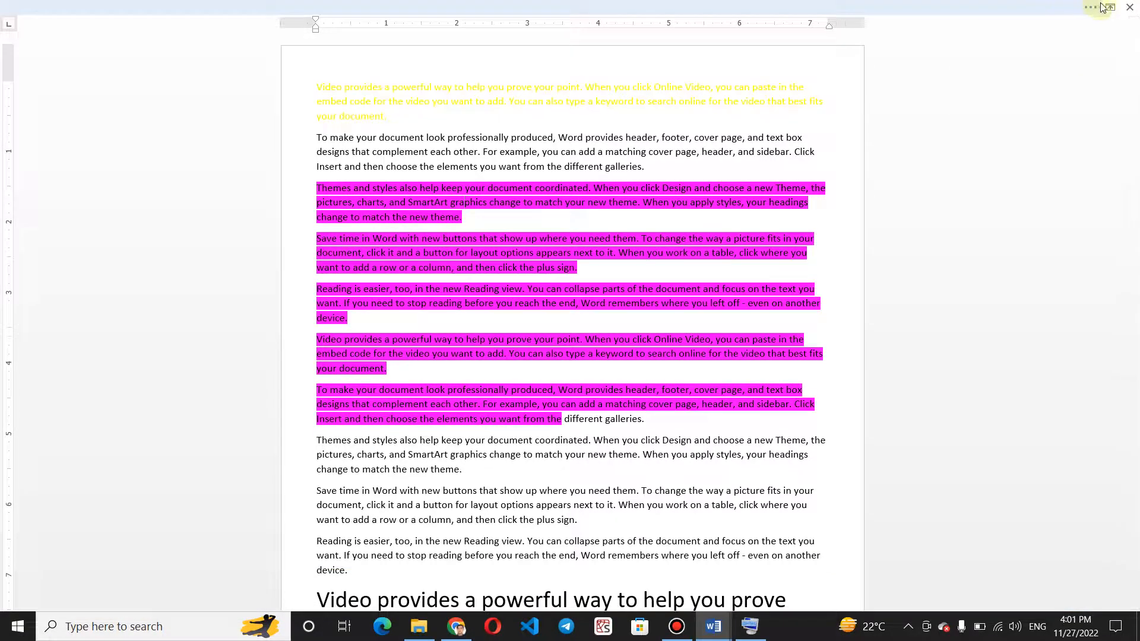
left_click(1109, 7)
left_click(1059, 113)
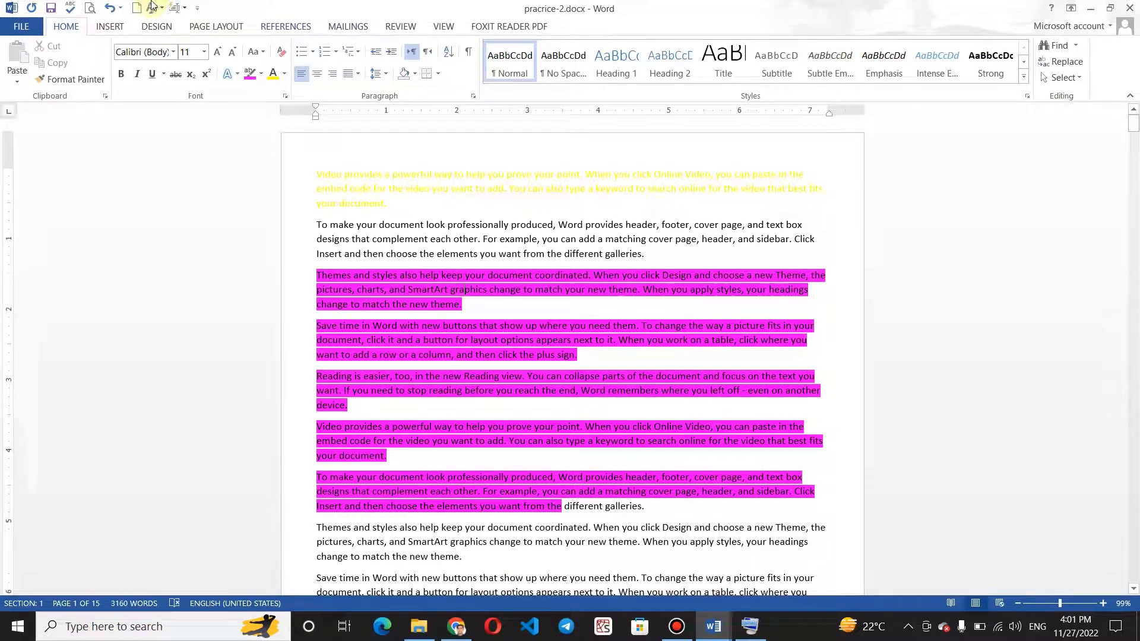
Look over the Insert and Home commands, and view the Font dialog without changing anything.
left_click(108, 25)
left_click(66, 27)
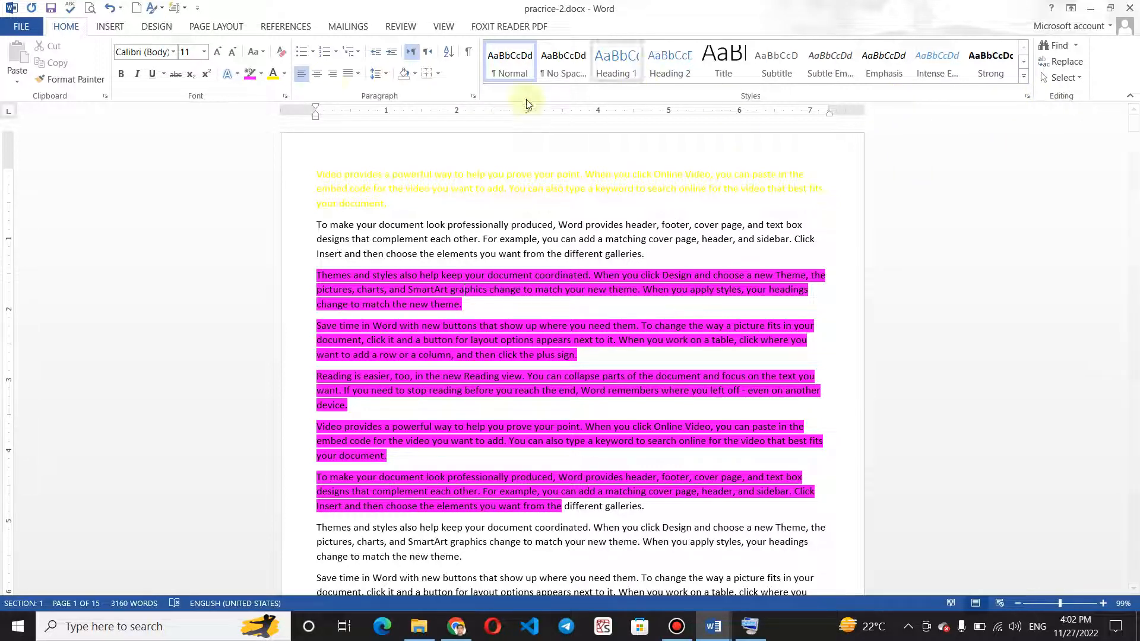
left_click(284, 96)
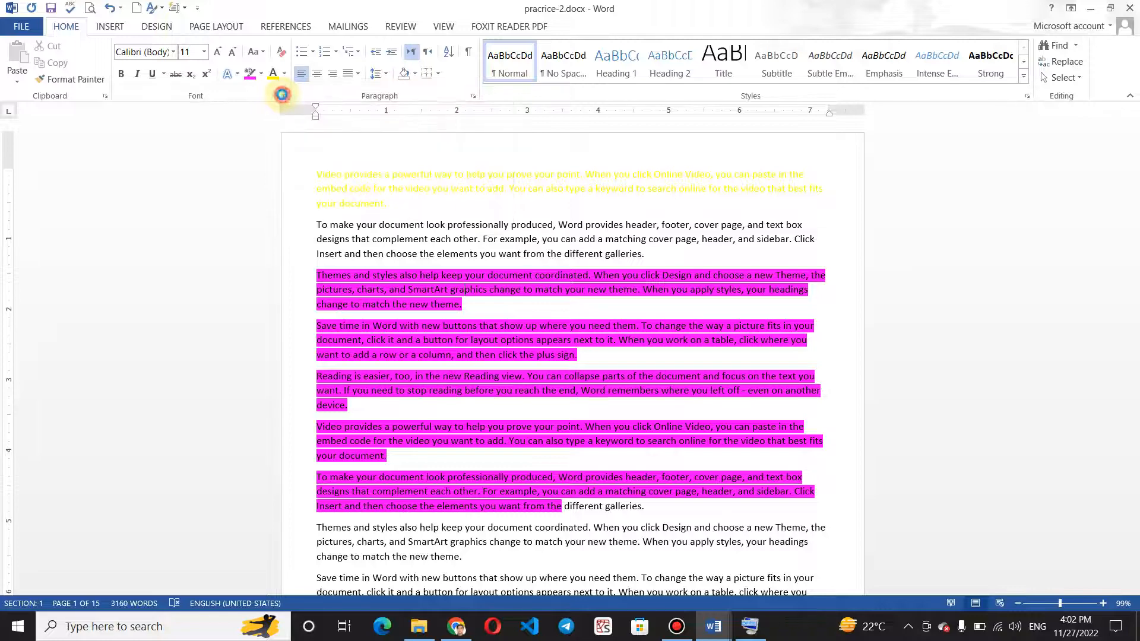
left_click(926, 95)
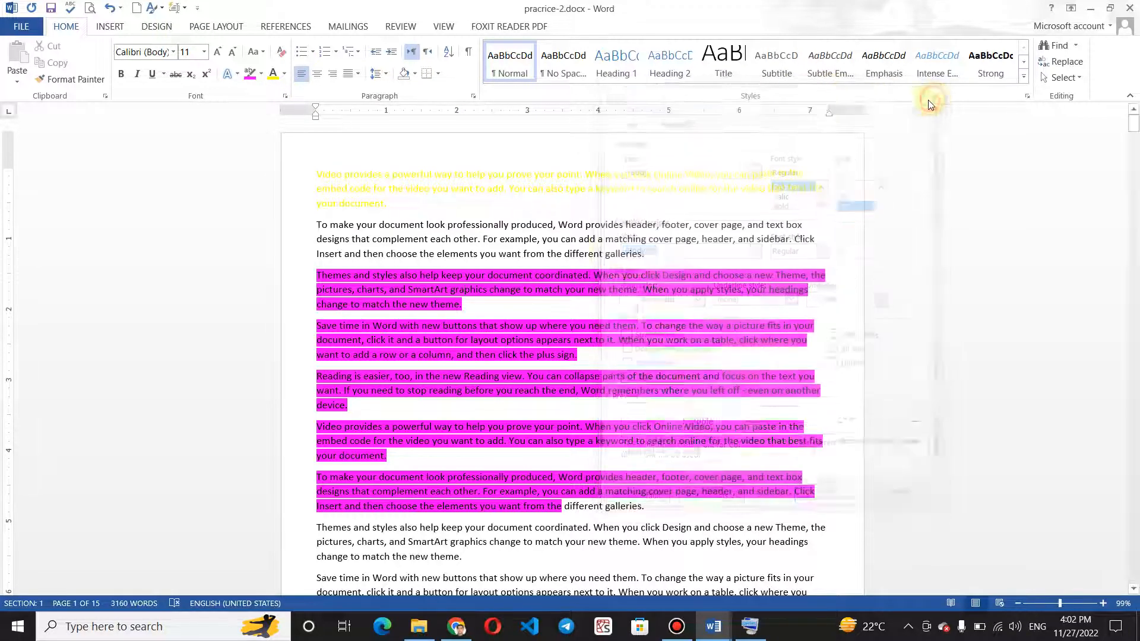
Examine the document's sharing options and the file types offered for PDF/XPS export, leaving without publishing.
left_click(21, 26)
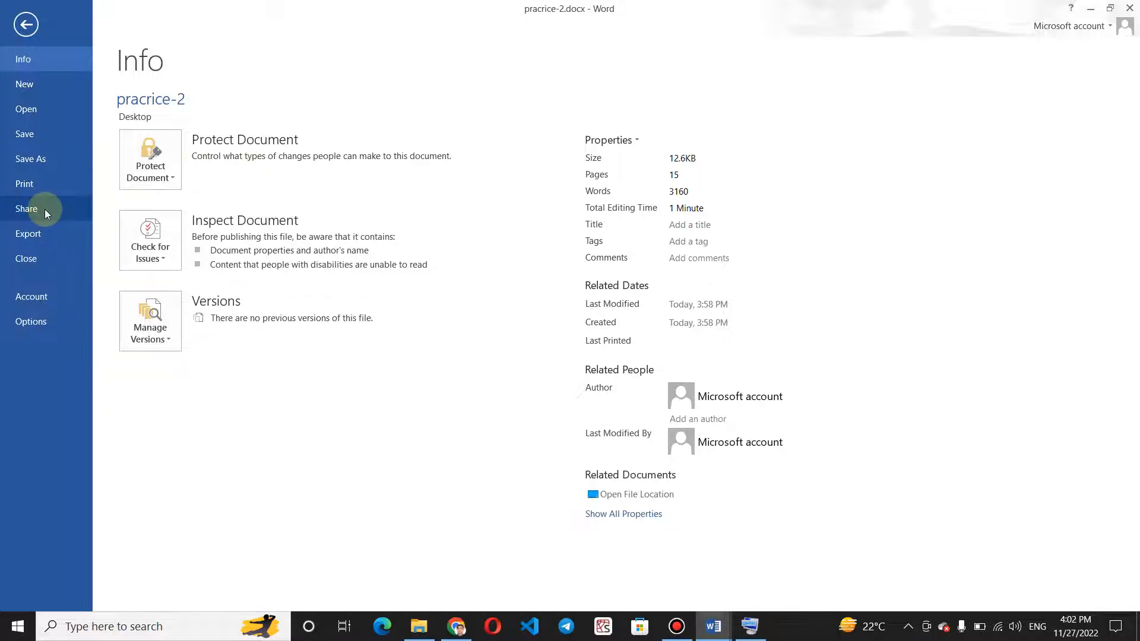
left_click(44, 209)
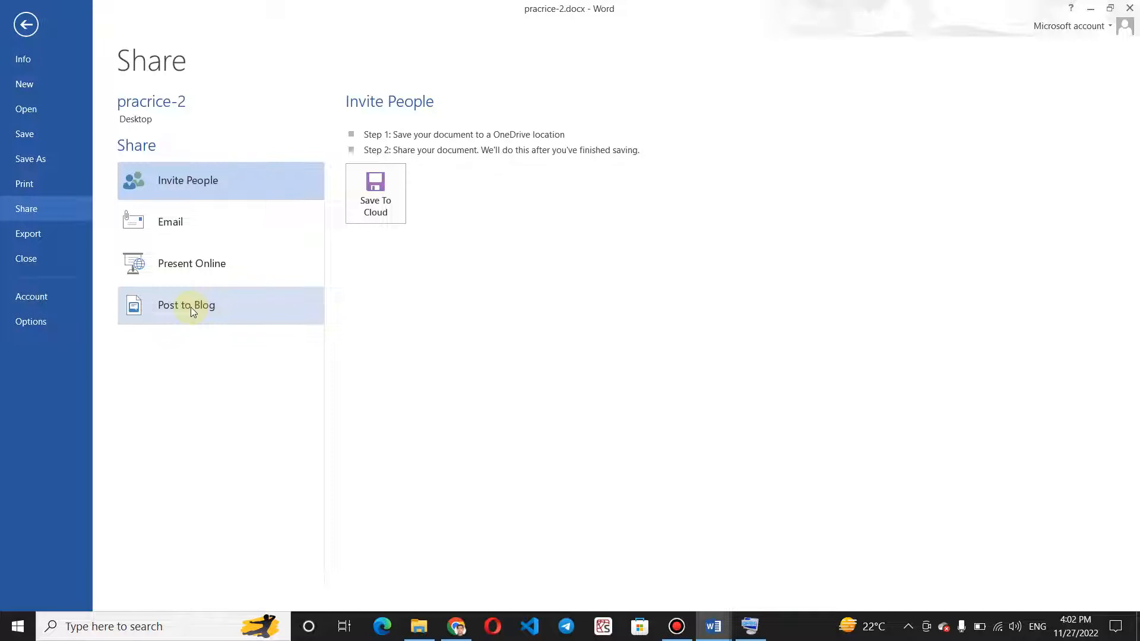
left_click(18, 239)
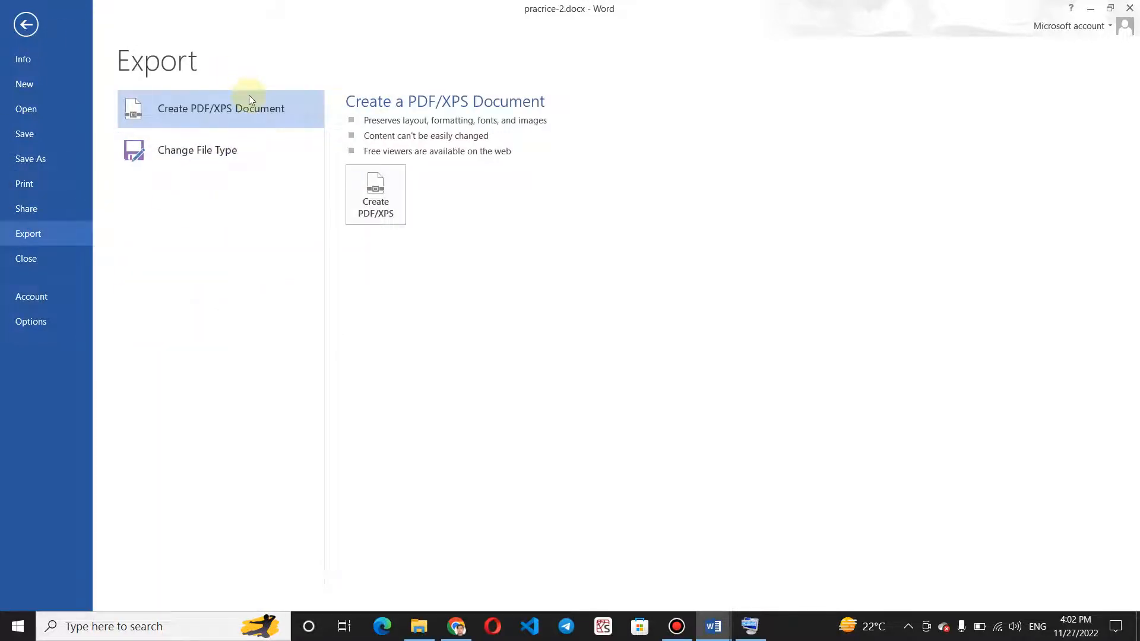
left_click(389, 198)
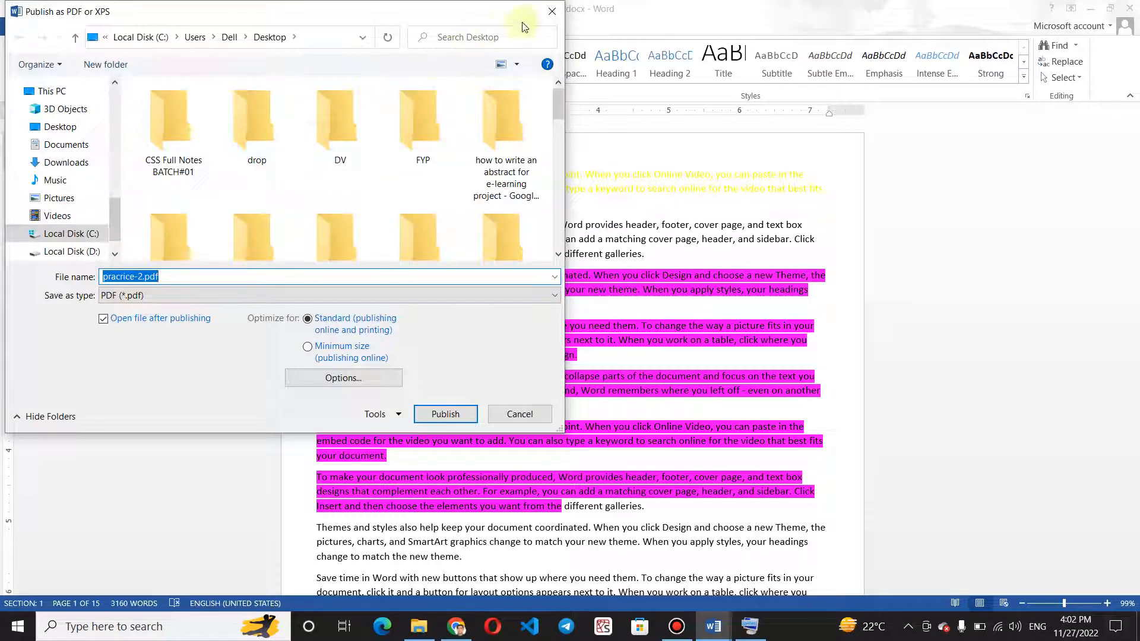
left_click(333, 298)
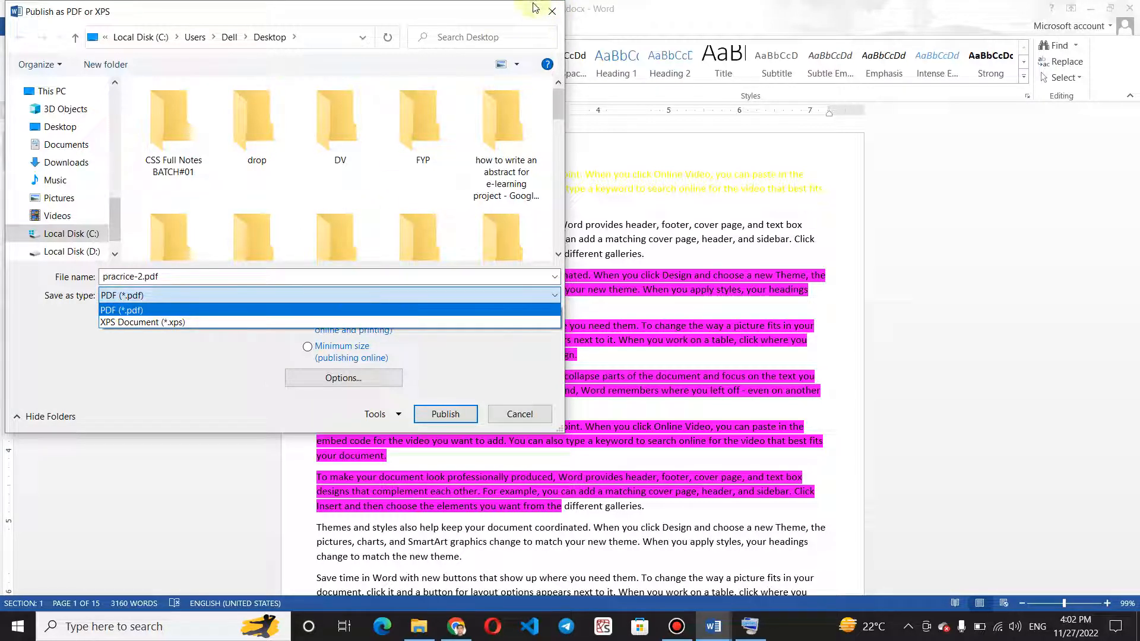
left_click(553, 11)
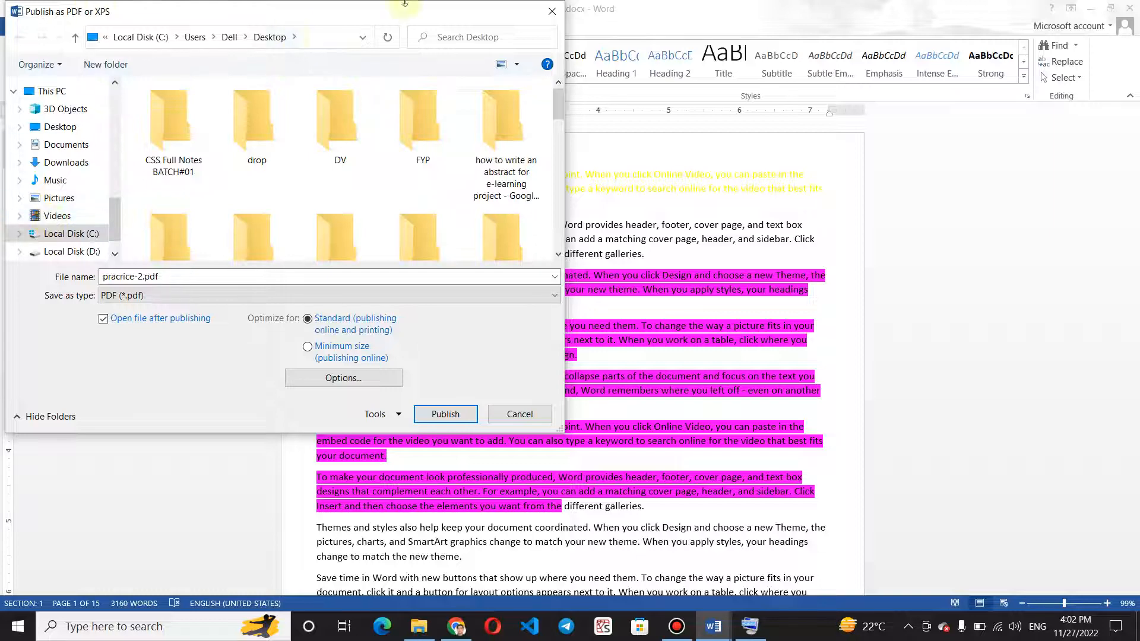
left_click(542, 16)
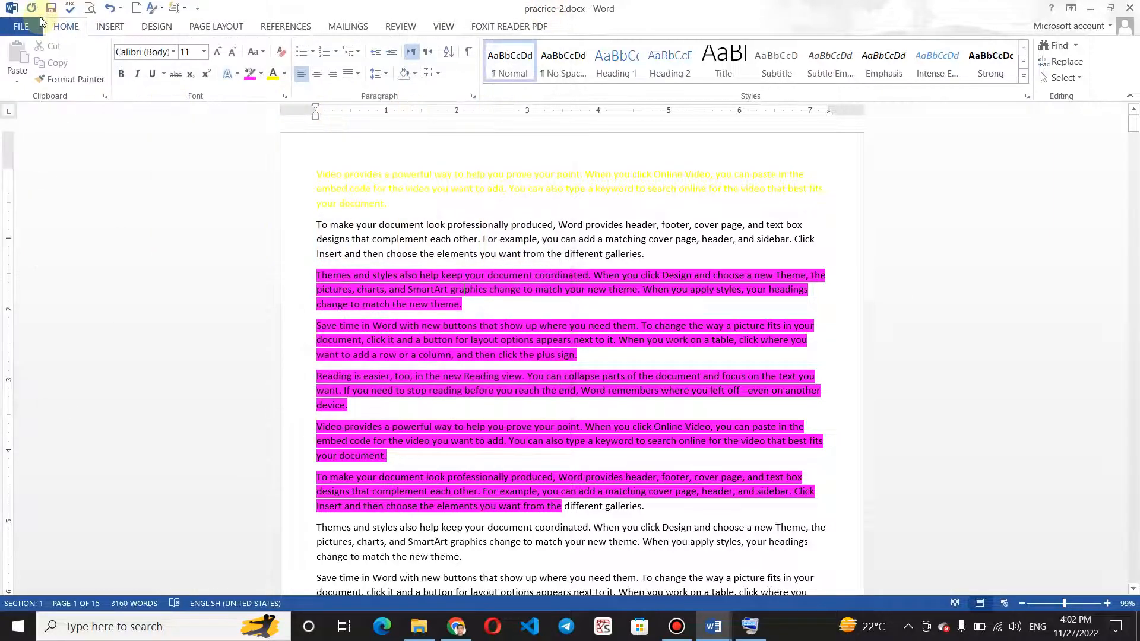
left_click(7, 27)
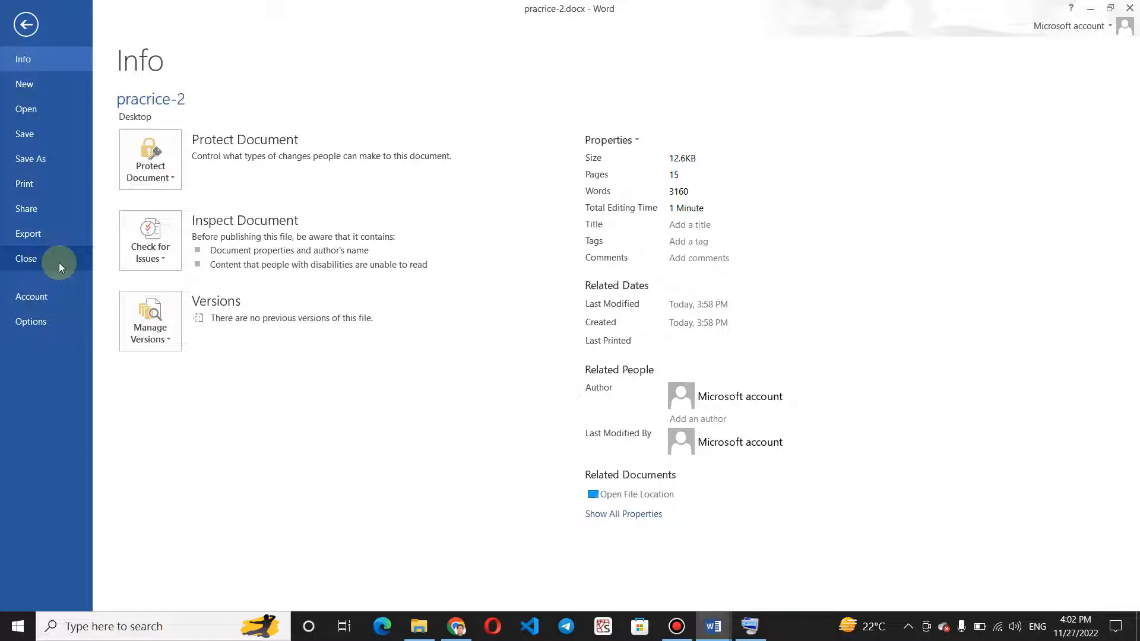
left_click(25, 25)
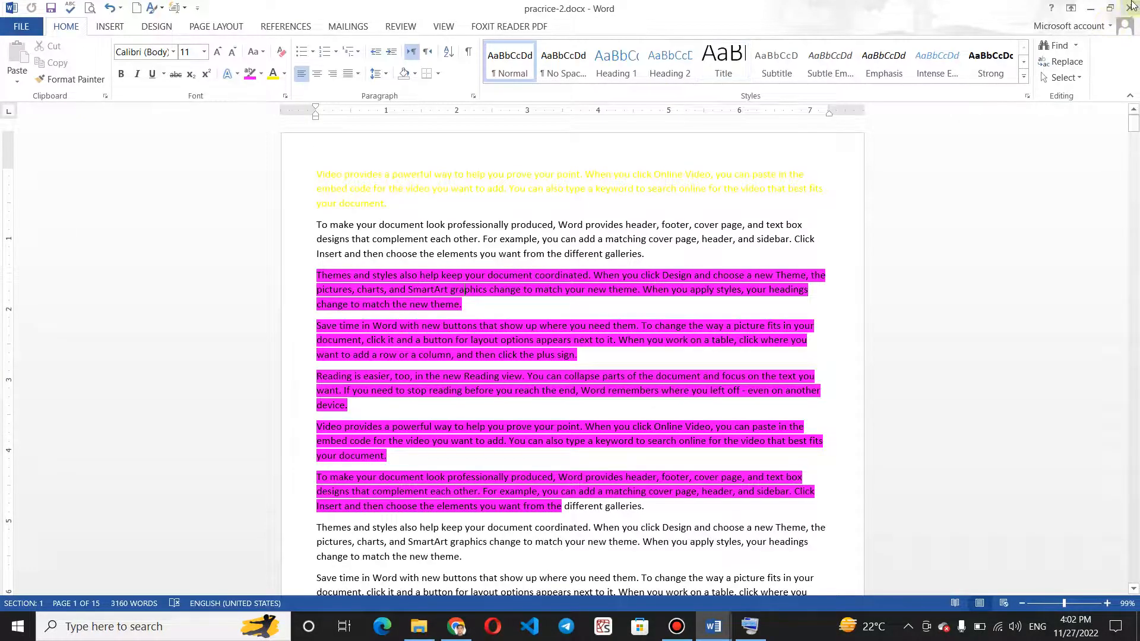
left_click(19, 27)
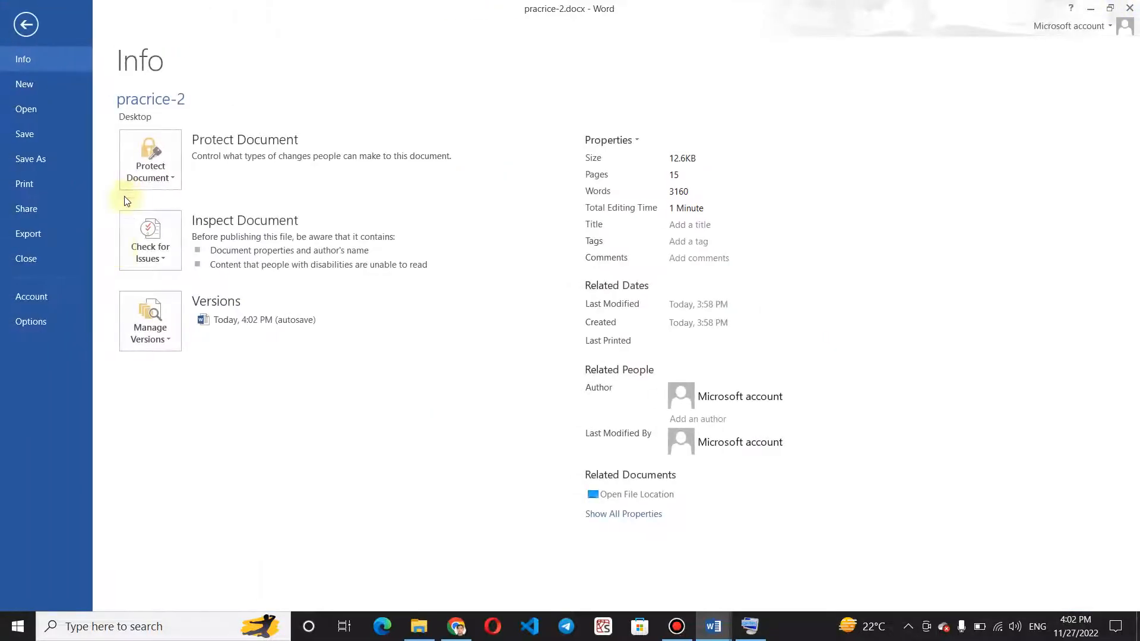
left_click(48, 260)
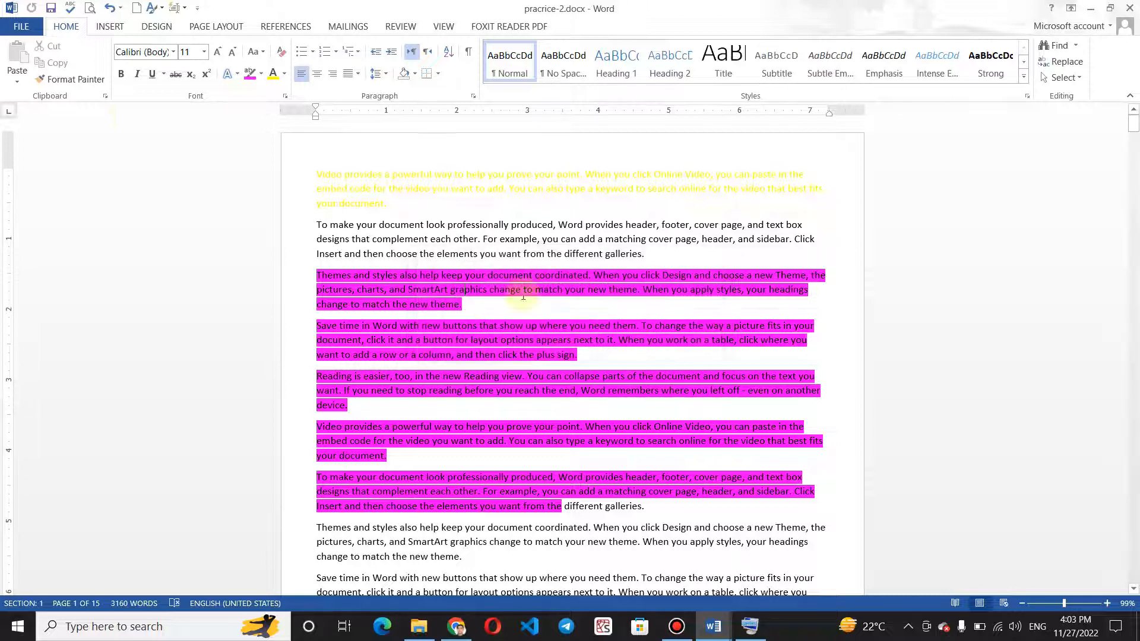
left_click(628, 342)
left_click(18, 26)
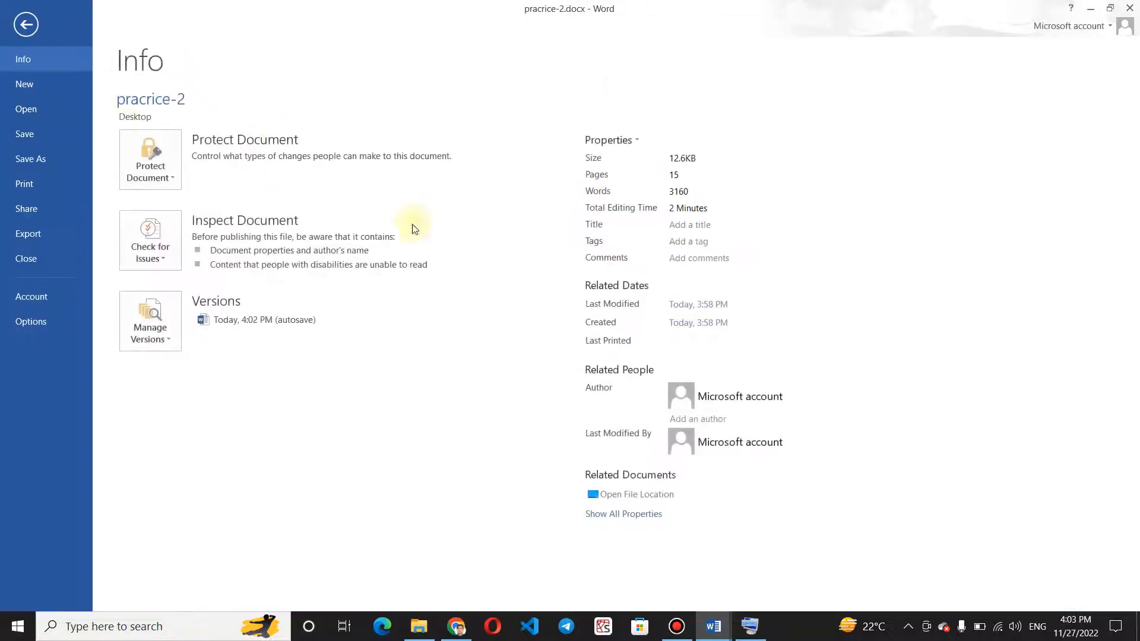
left_click(30, 25)
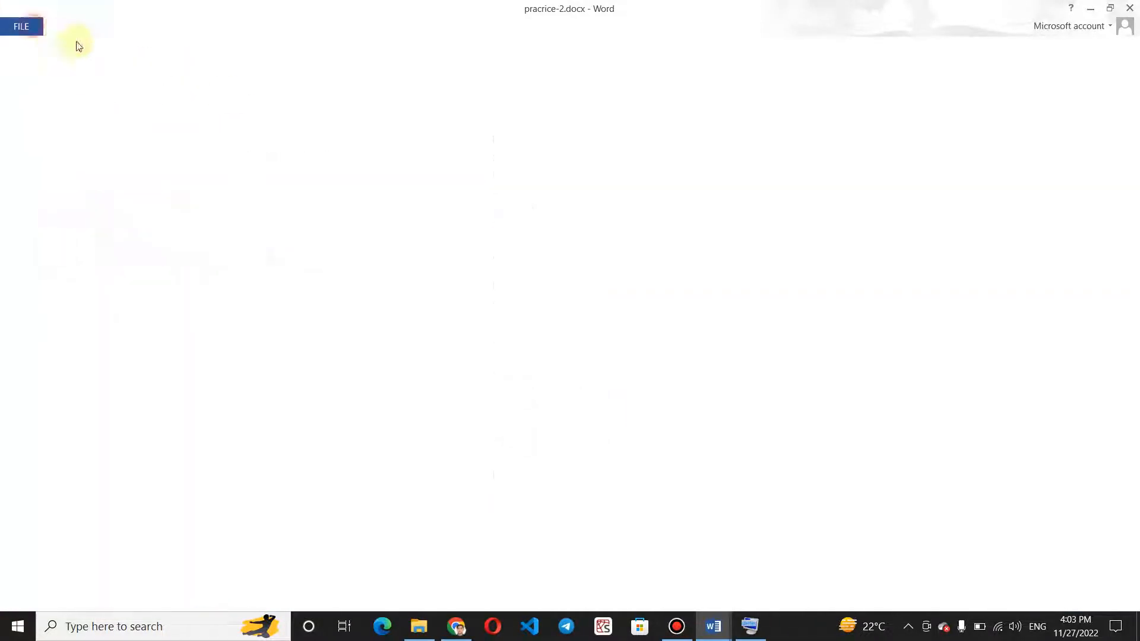
Close the pracrice-2.docx document and save its changes.
left_click(750, 625)
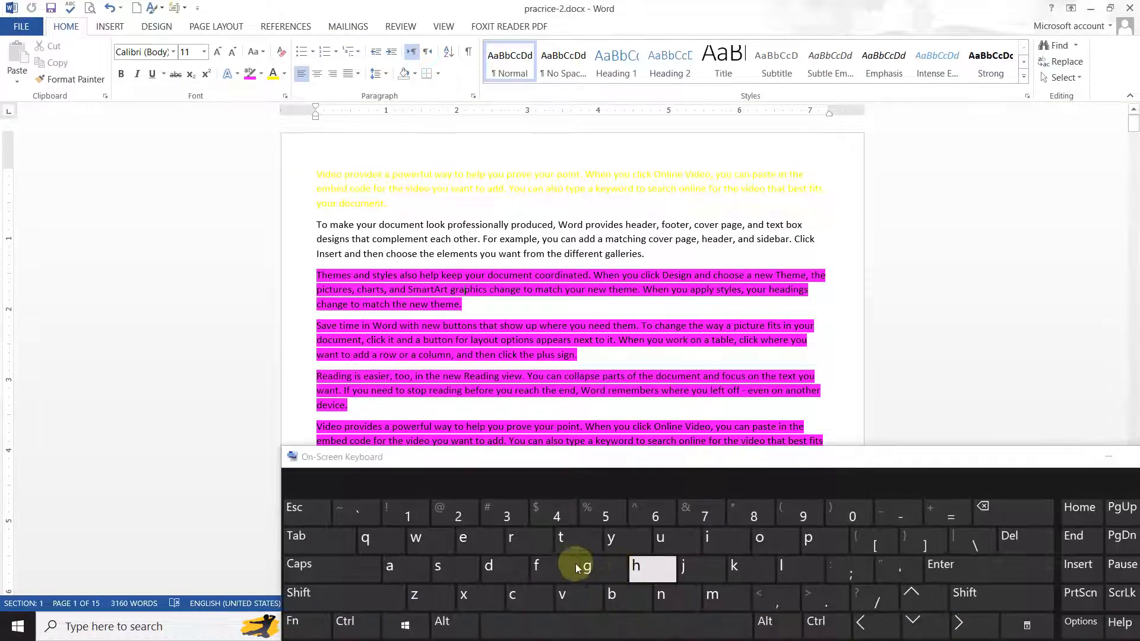
left_click(460, 617)
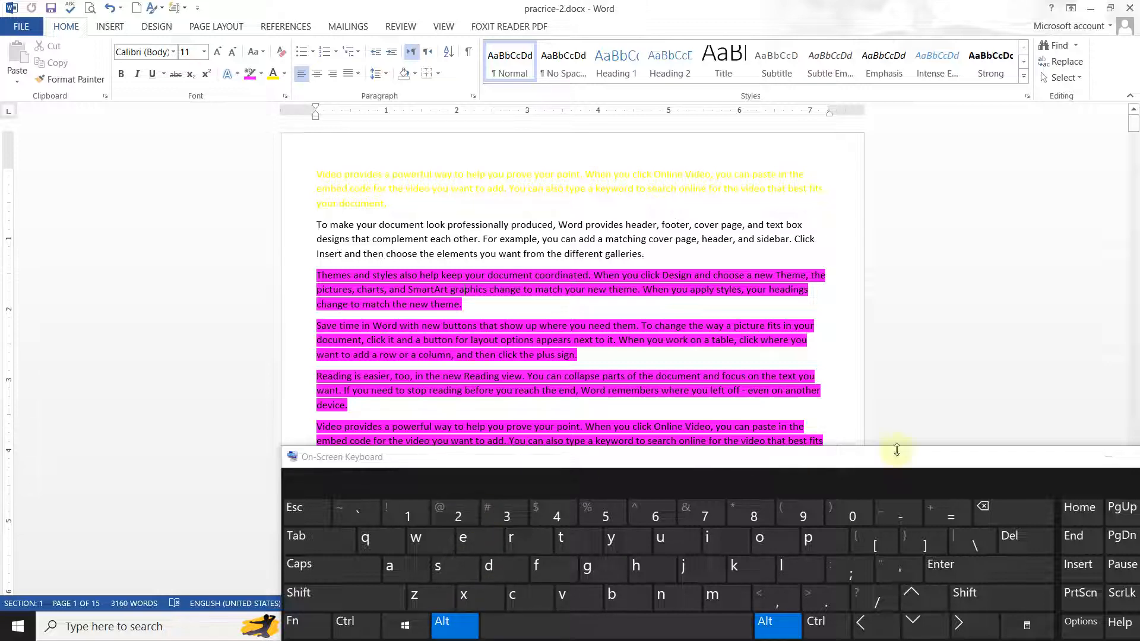
left_click(1111, 456)
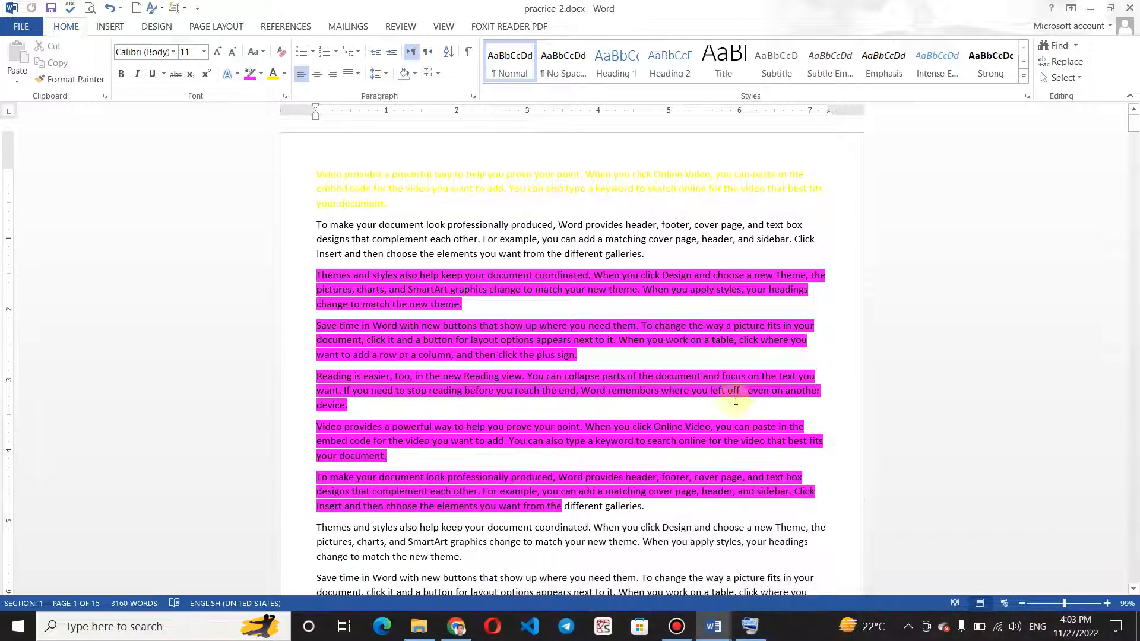
key("alt+F4")
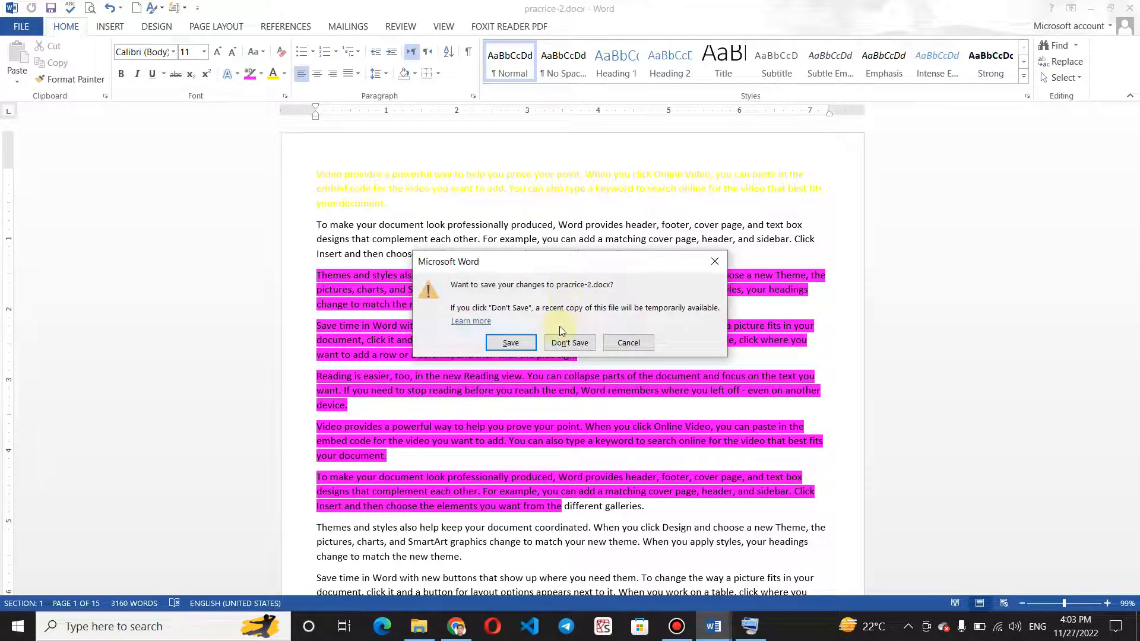
left_click(506, 345)
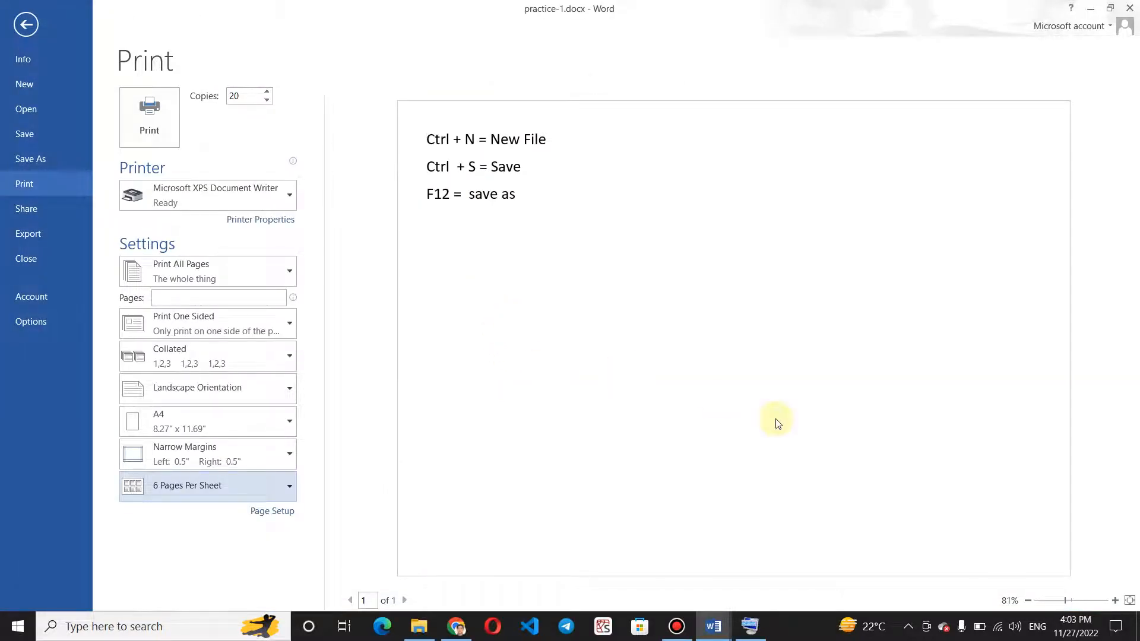
Leave the print preview of practice-1.docx and try closing the document, cancelling at the save prompt.
left_click(26, 24)
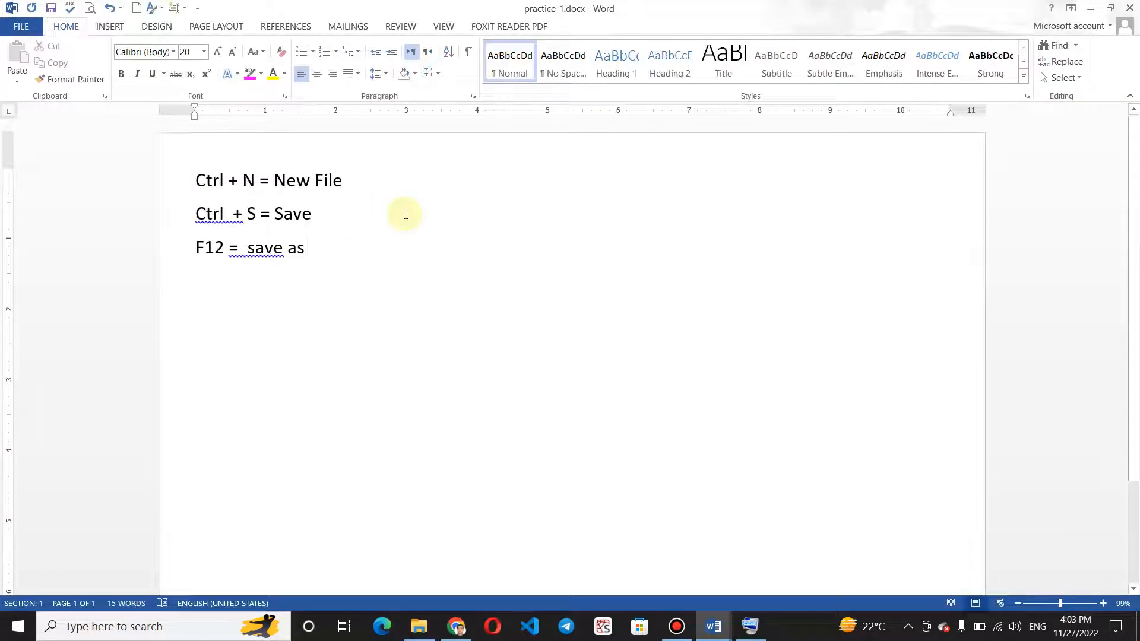
key("ctrl+w")
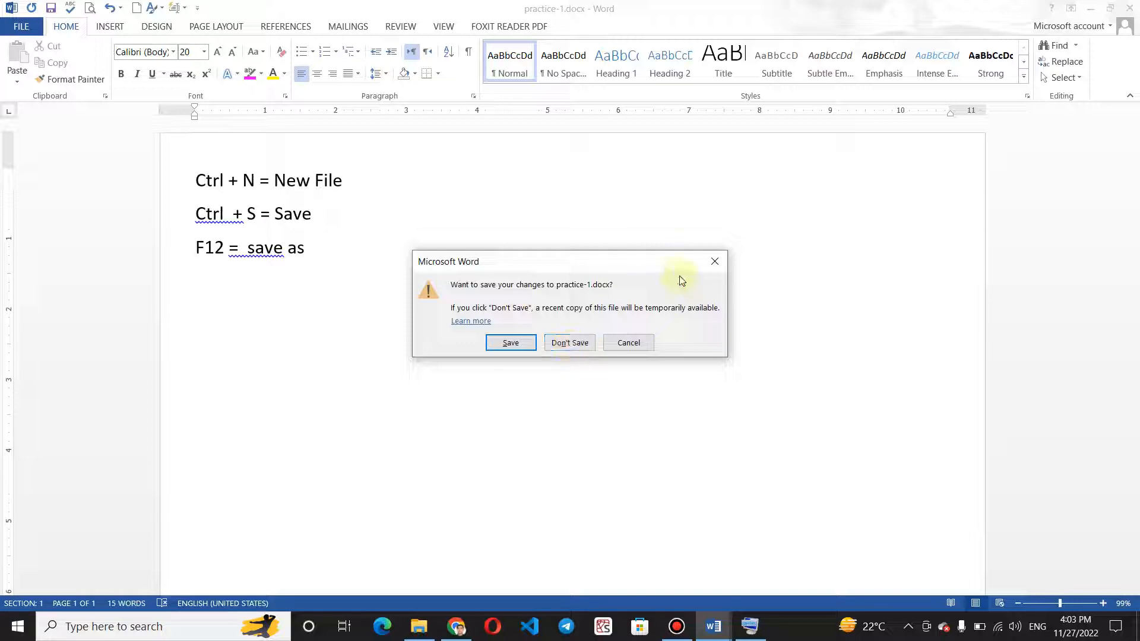
left_click(715, 262)
Add the line "Ctrl + P = Print" below the F12 line, view the document's print preview, and return to the text.
key("Return")
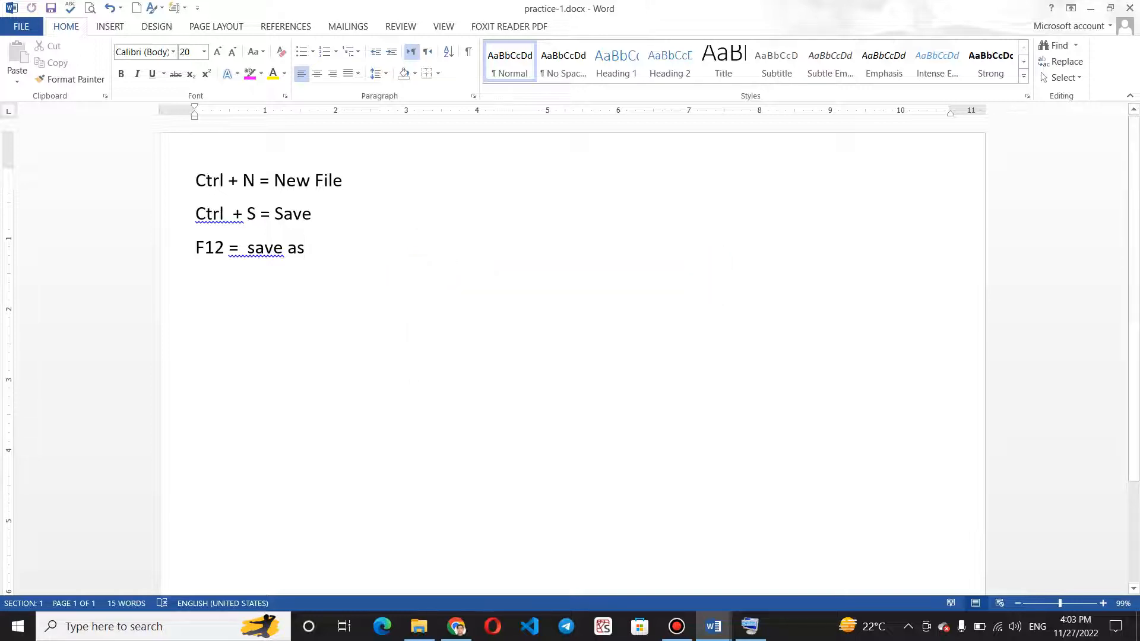
type("ctrl")
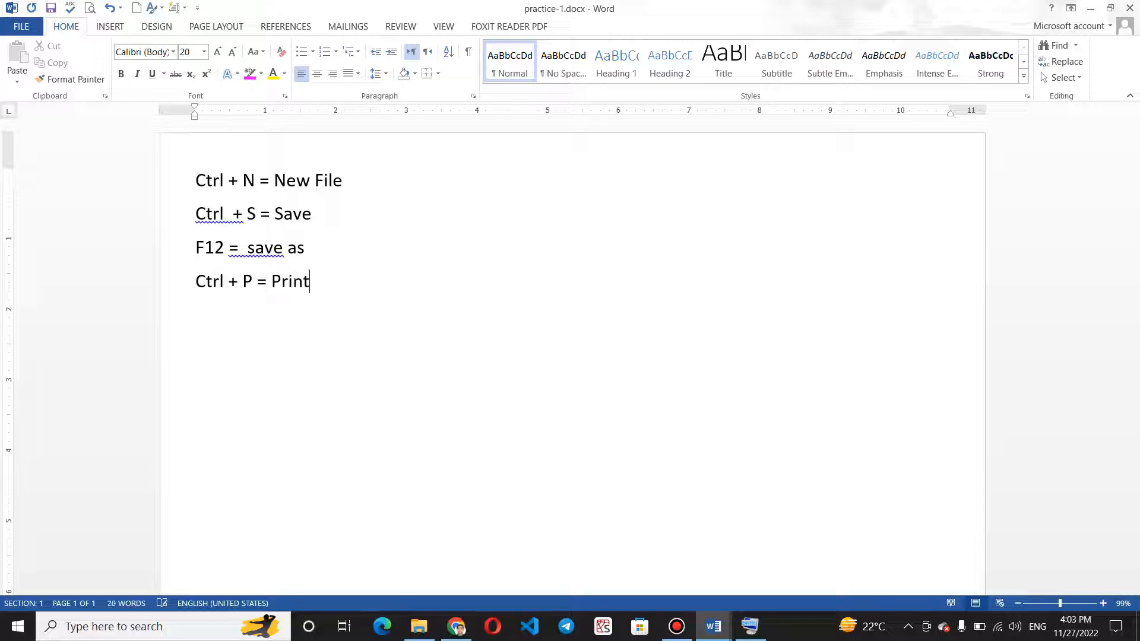
key("ctrl+p")
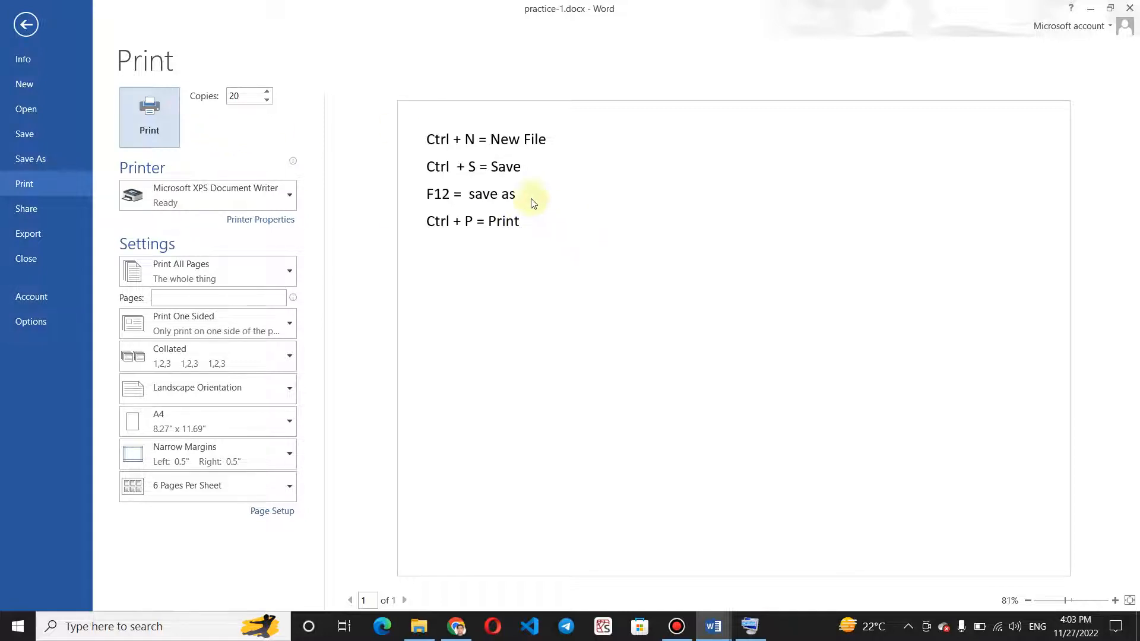
left_click(28, 23)
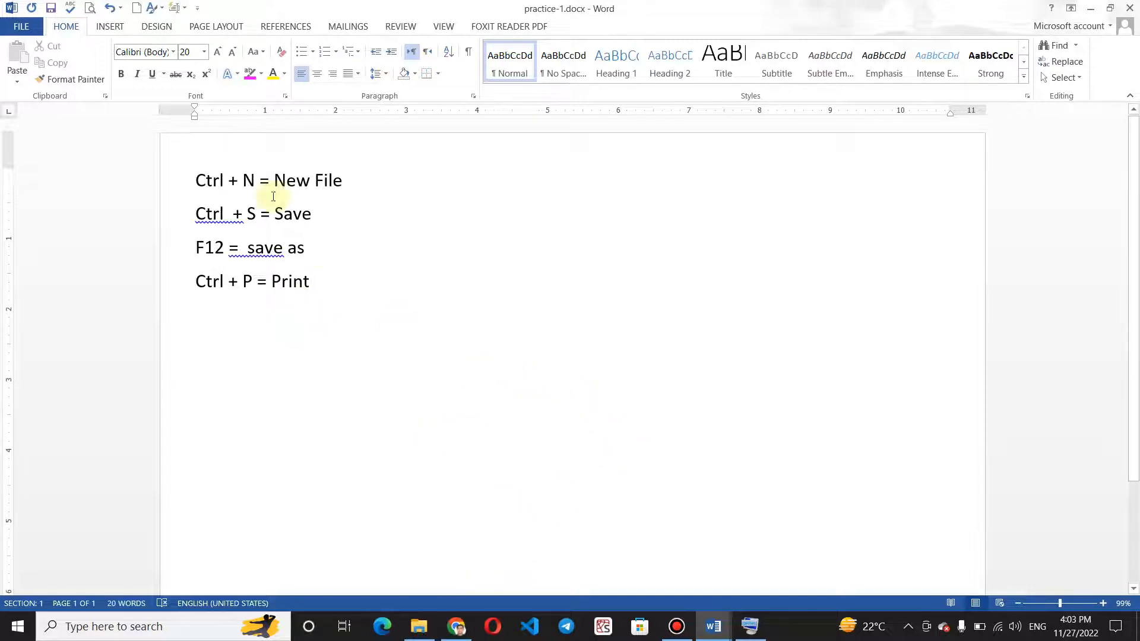
Examine the Account page and the Word Options categories, including Display, Proofing, Language, Advanced, Quick Access Toolbar and Trust Center, and close the options.
left_click(20, 27)
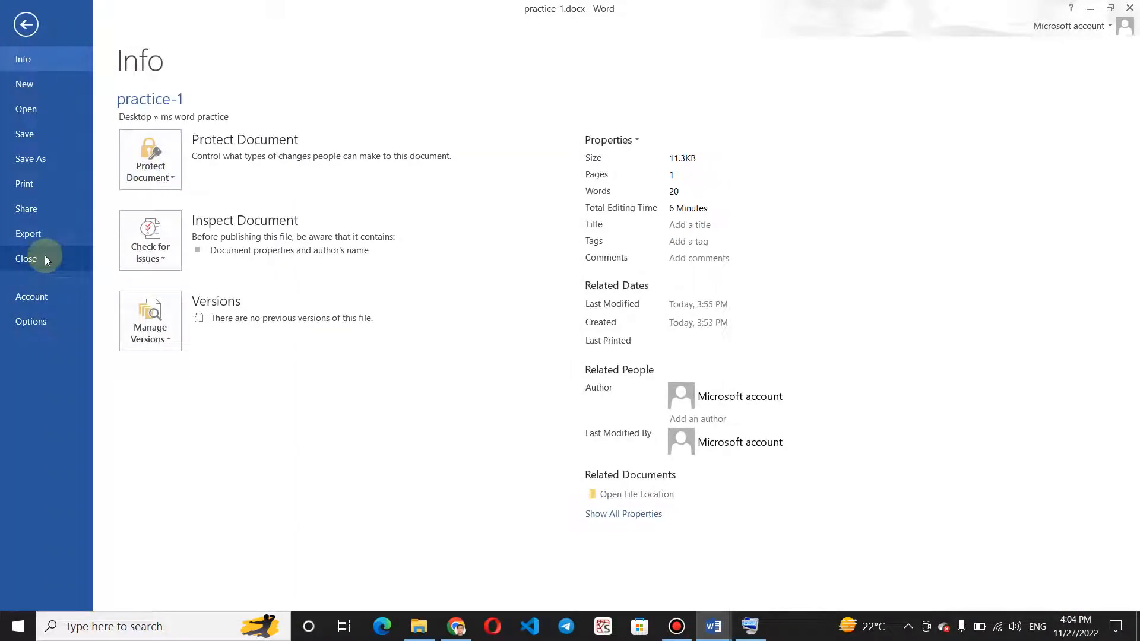
left_click(49, 300)
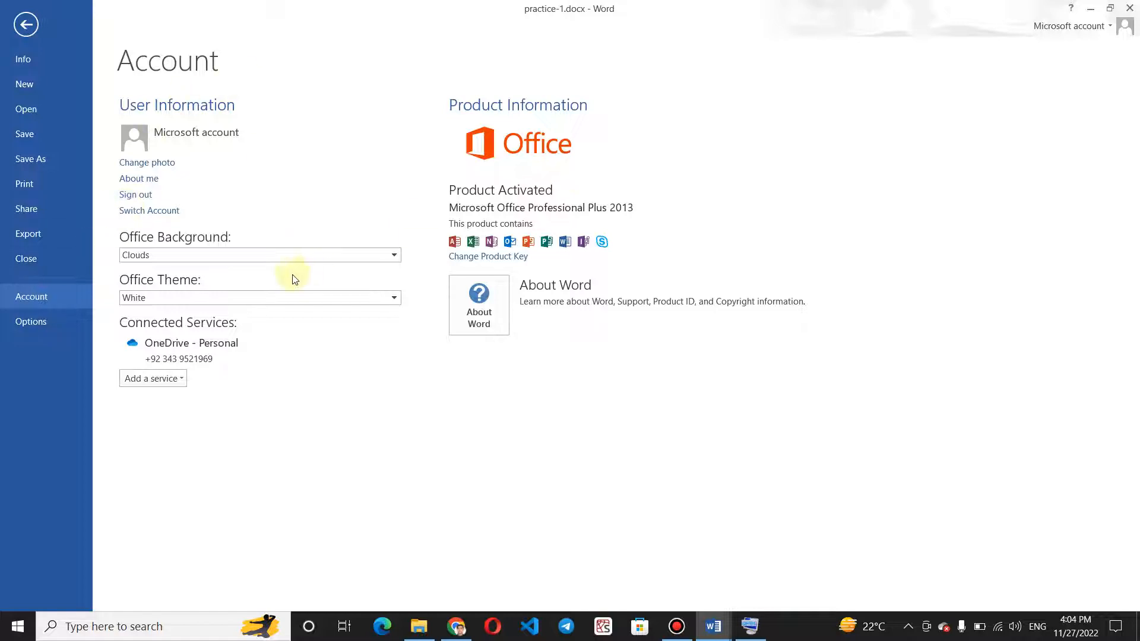
left_click(31, 324)
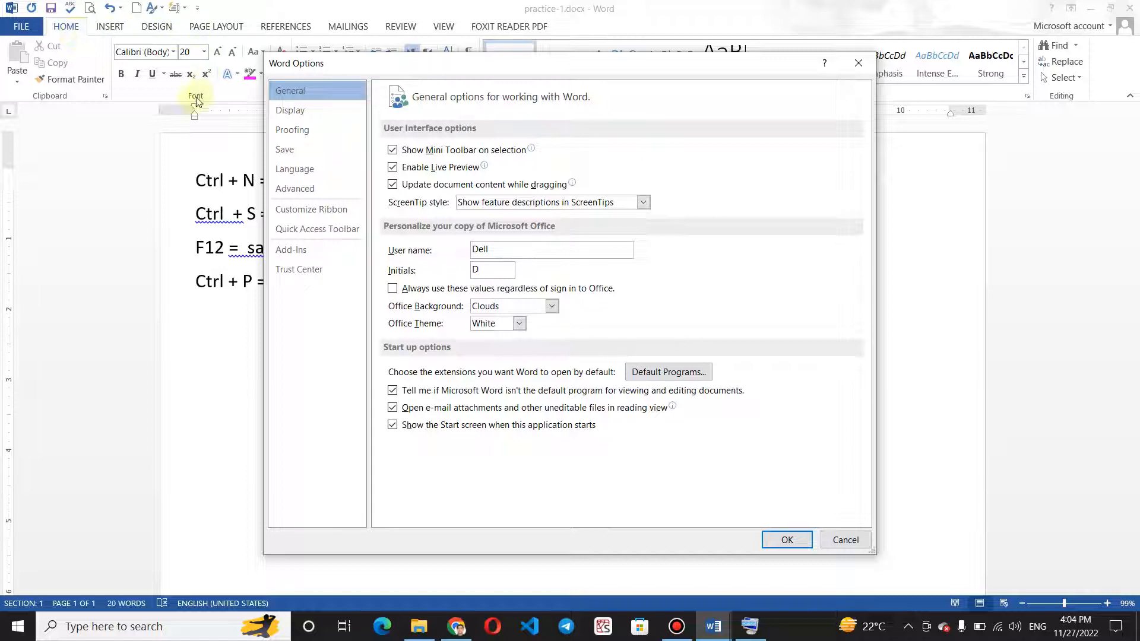
left_click(325, 112)
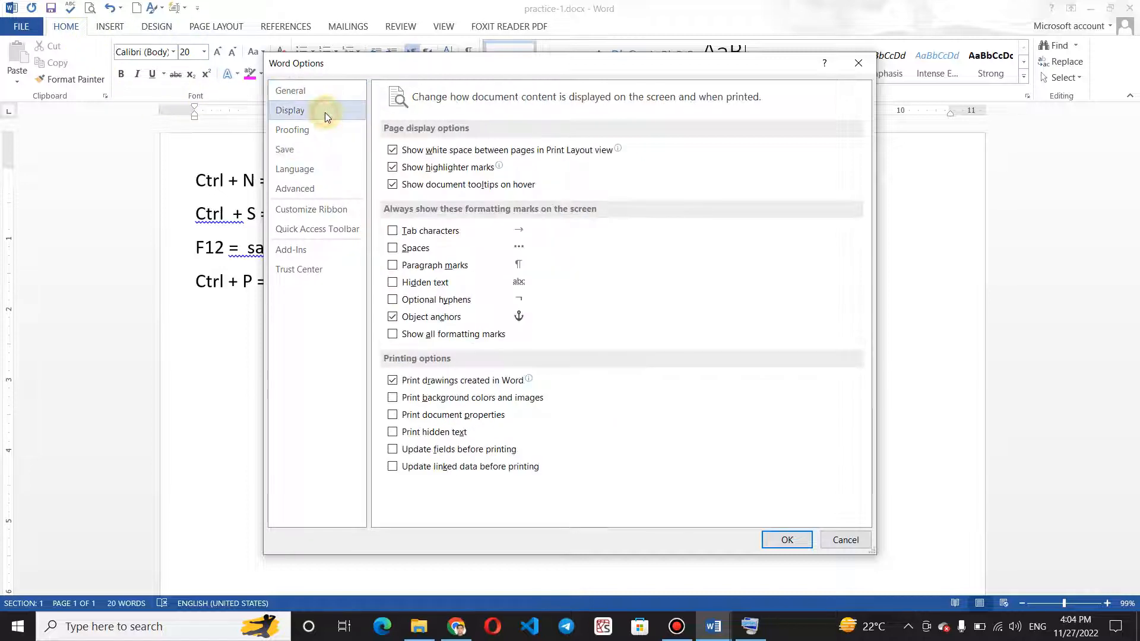
left_click(325, 146)
left_click(326, 164)
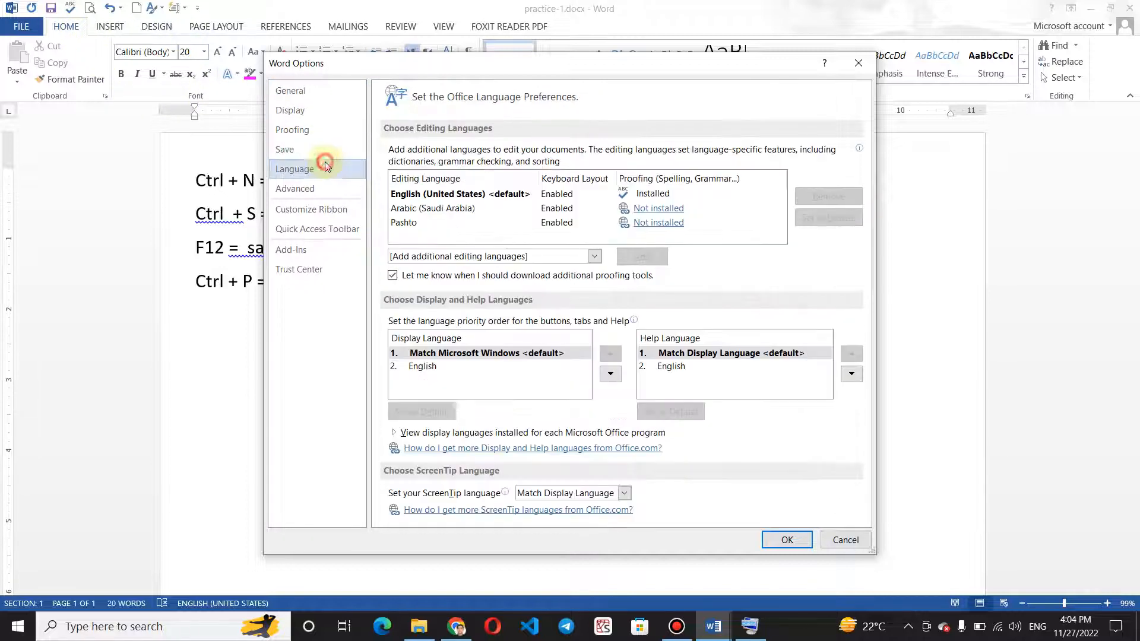
left_click(323, 189)
left_click(322, 149)
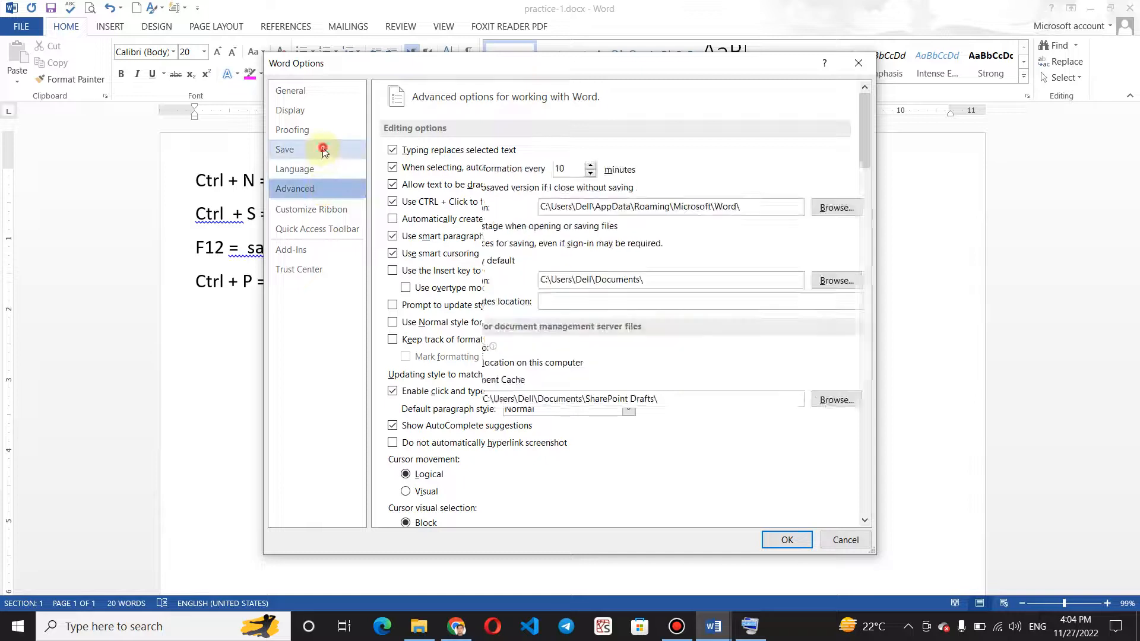
left_click(322, 131)
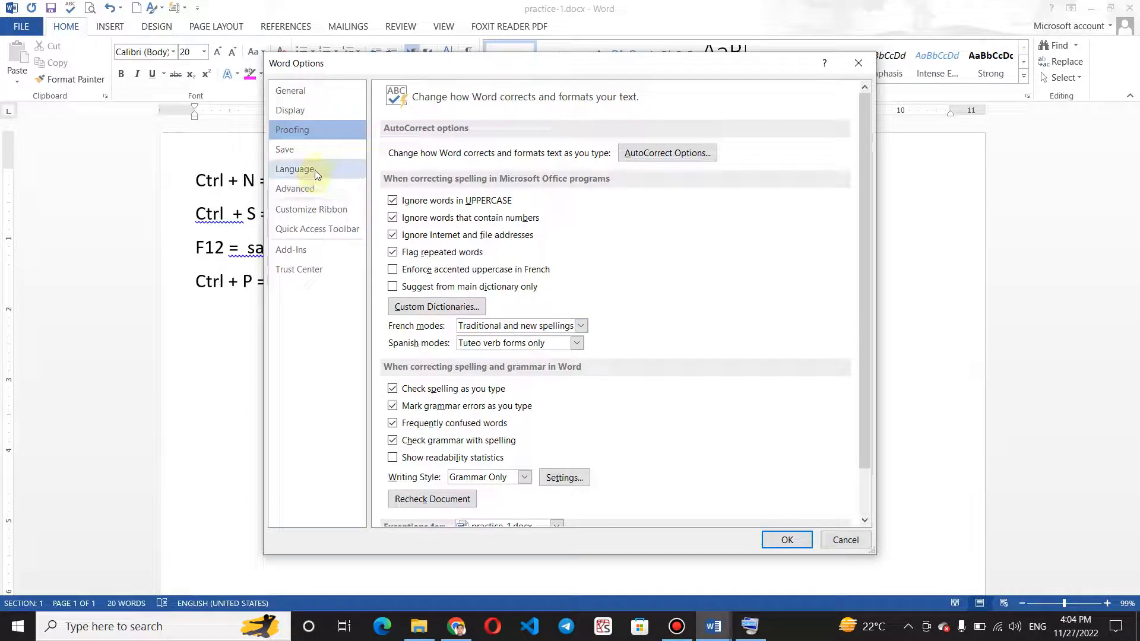
left_click(318, 187)
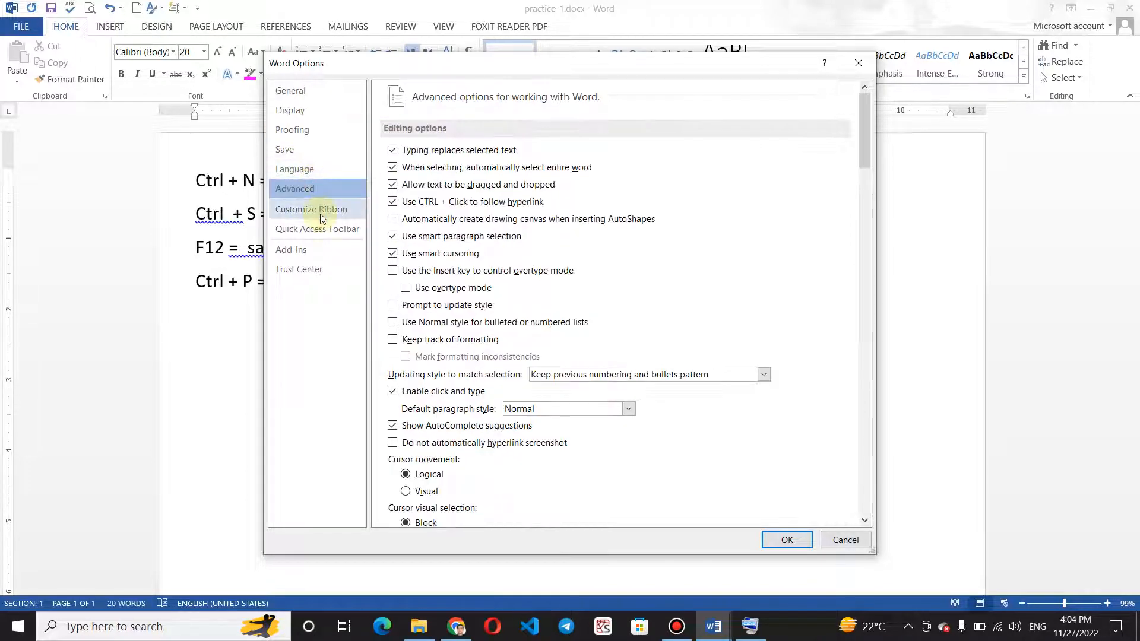
left_click(319, 210)
left_click(325, 239)
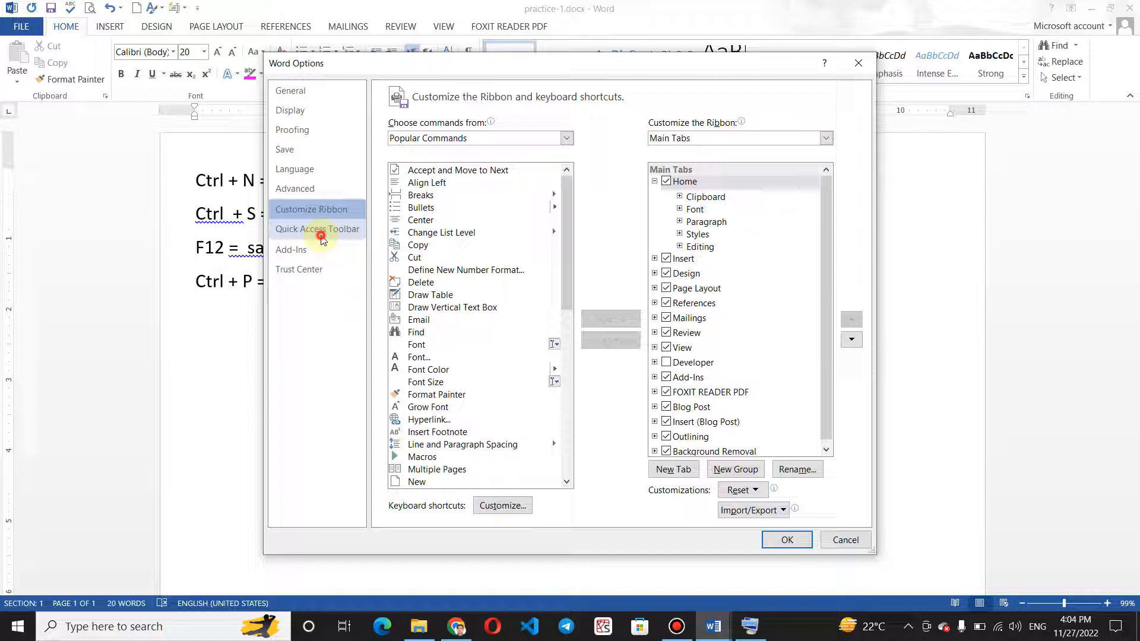
left_click(307, 268)
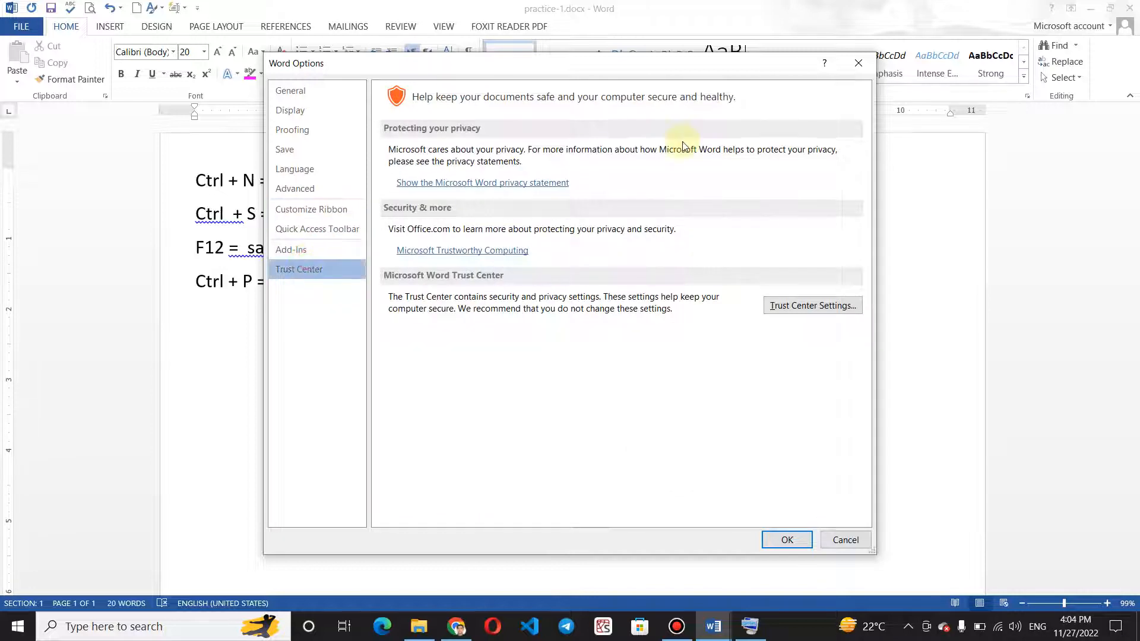
left_click(857, 63)
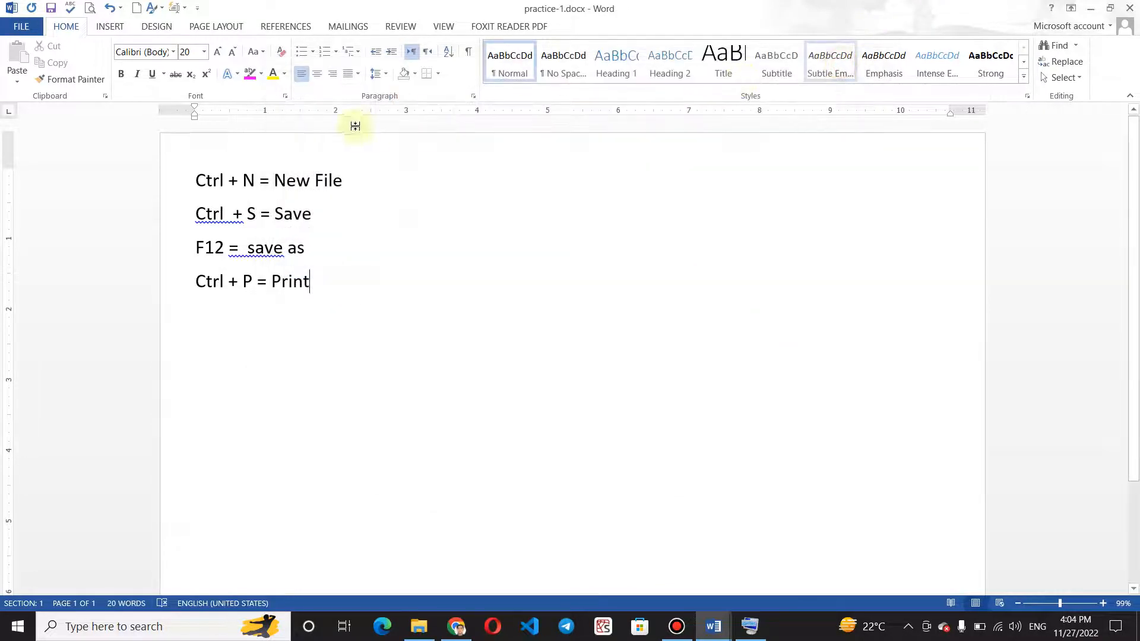
left_click(17, 26)
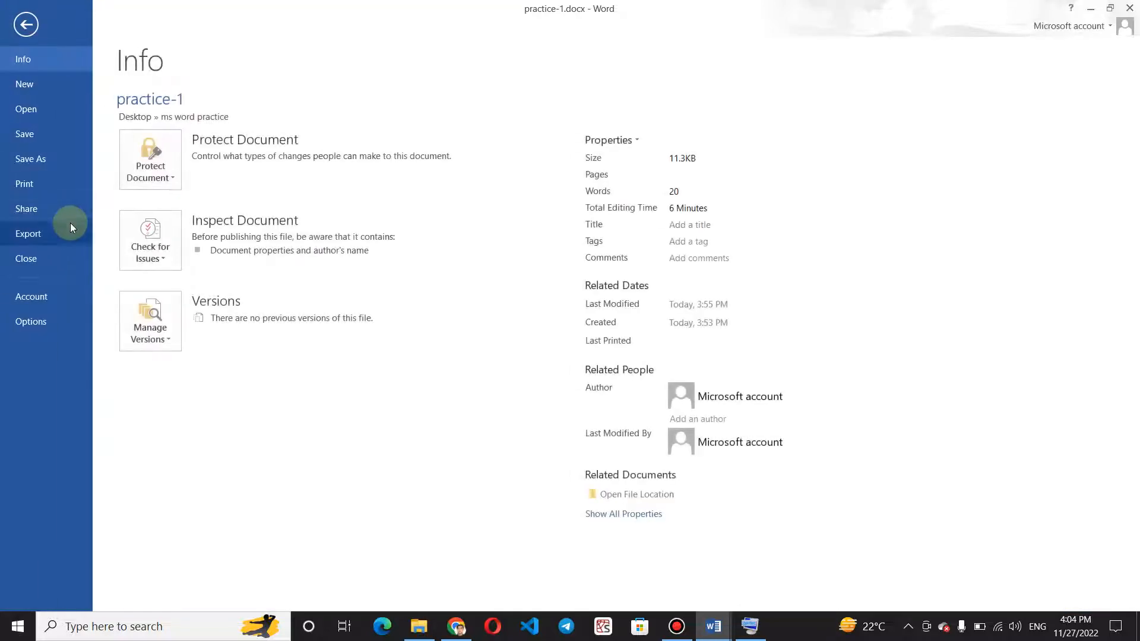
left_click(25, 25)
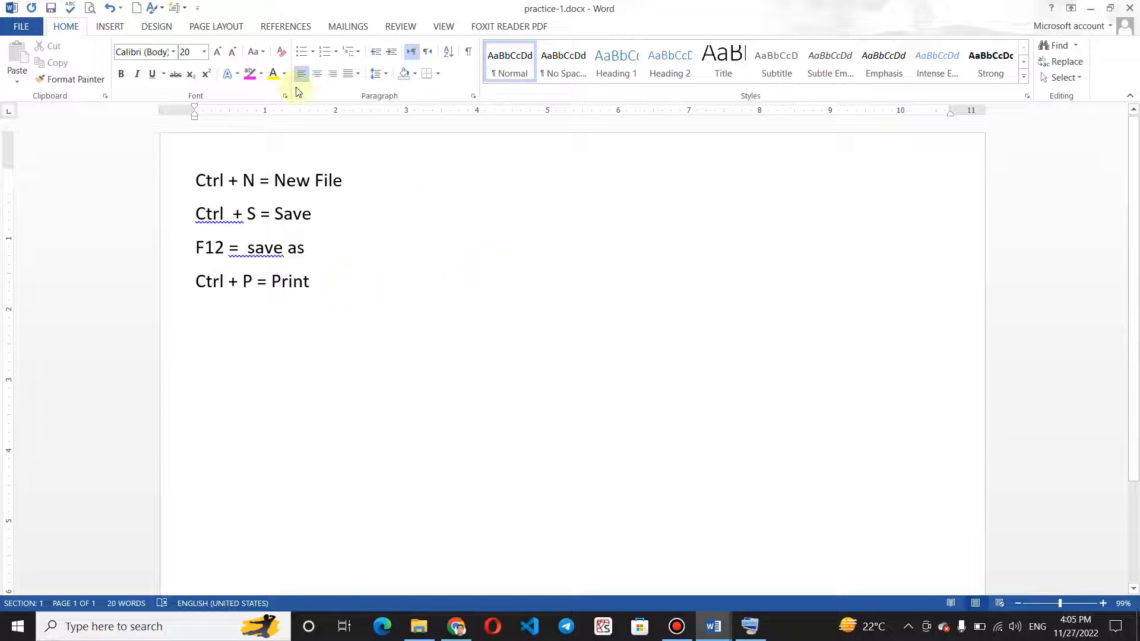
left_click(34, 29)
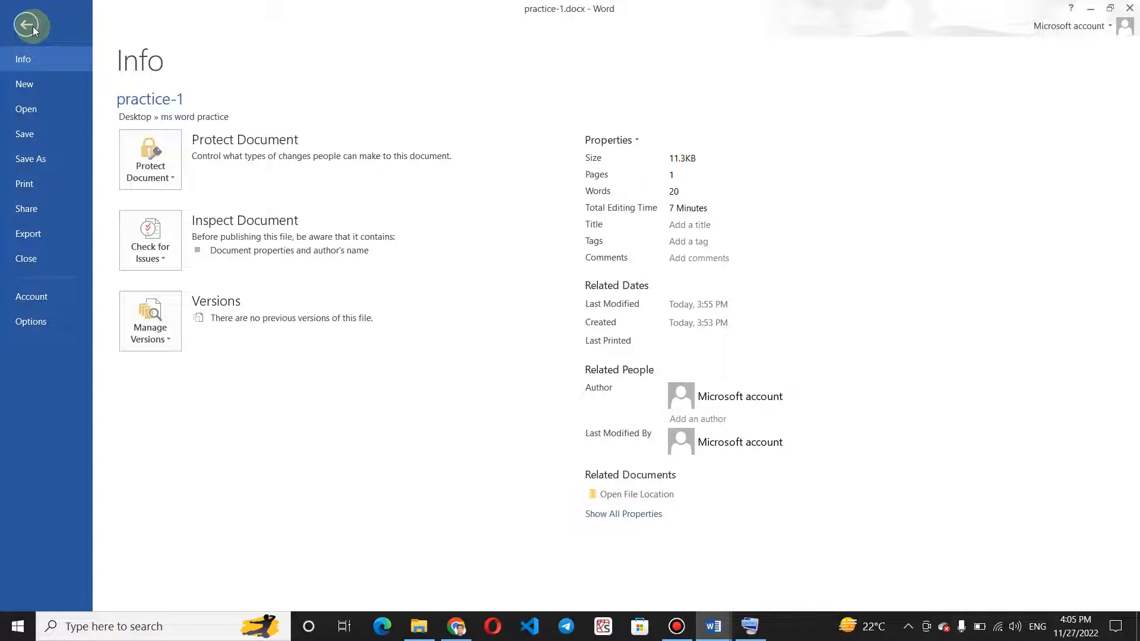
left_click(33, 26)
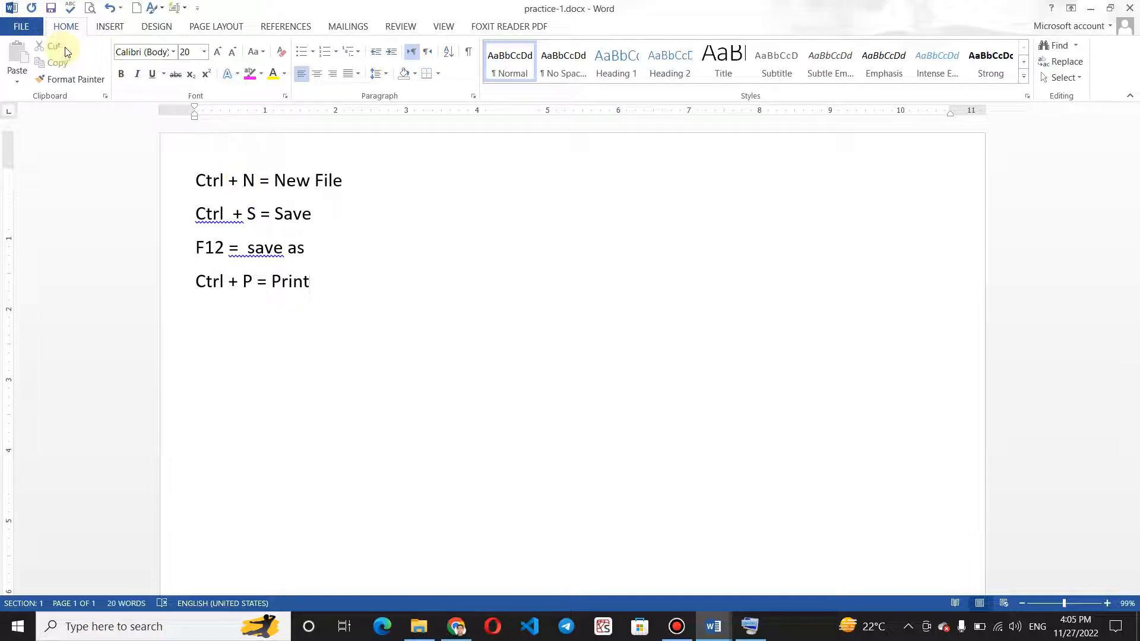
left_click(17, 81)
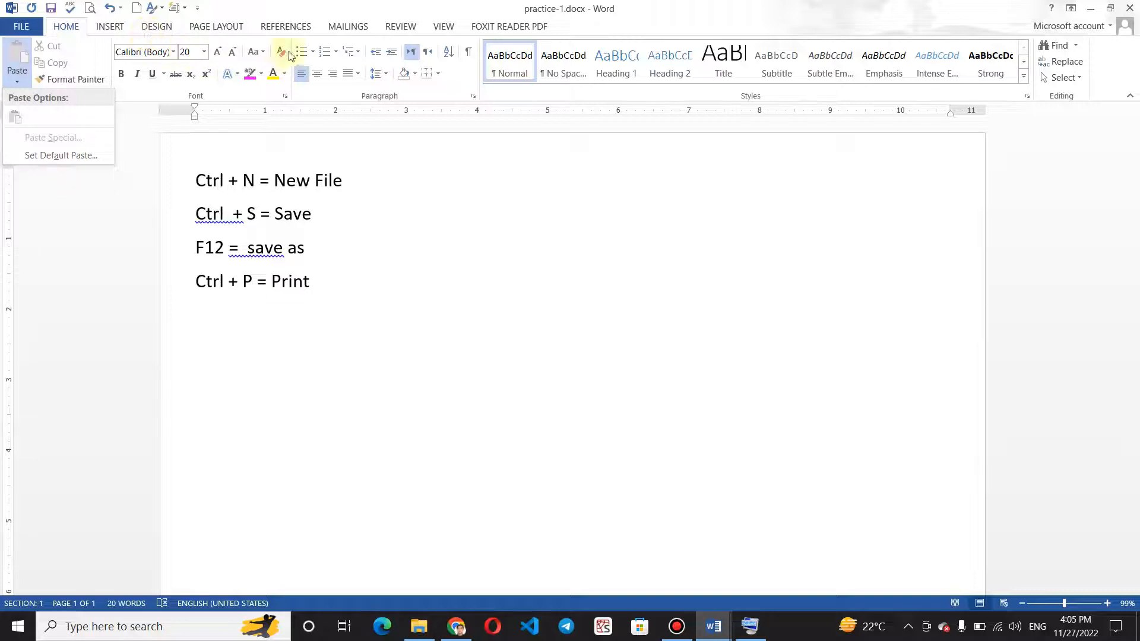
left_click(73, 54)
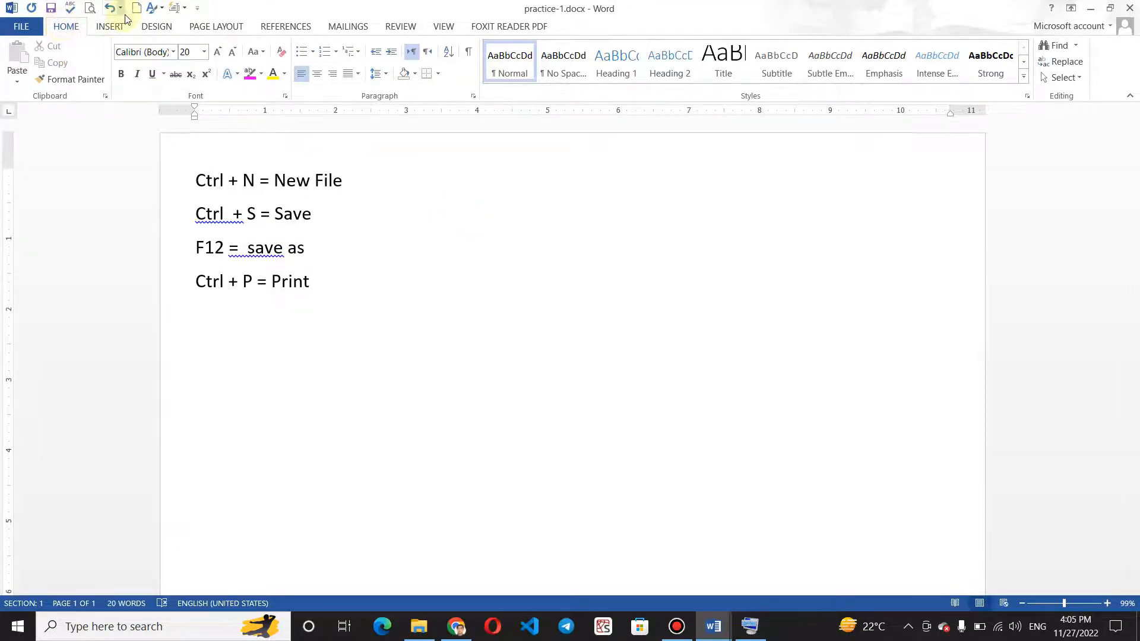
Insert a page break after the "Ctrl + P = Print" line, and return to the Home commands and the first page.
left_click(116, 28)
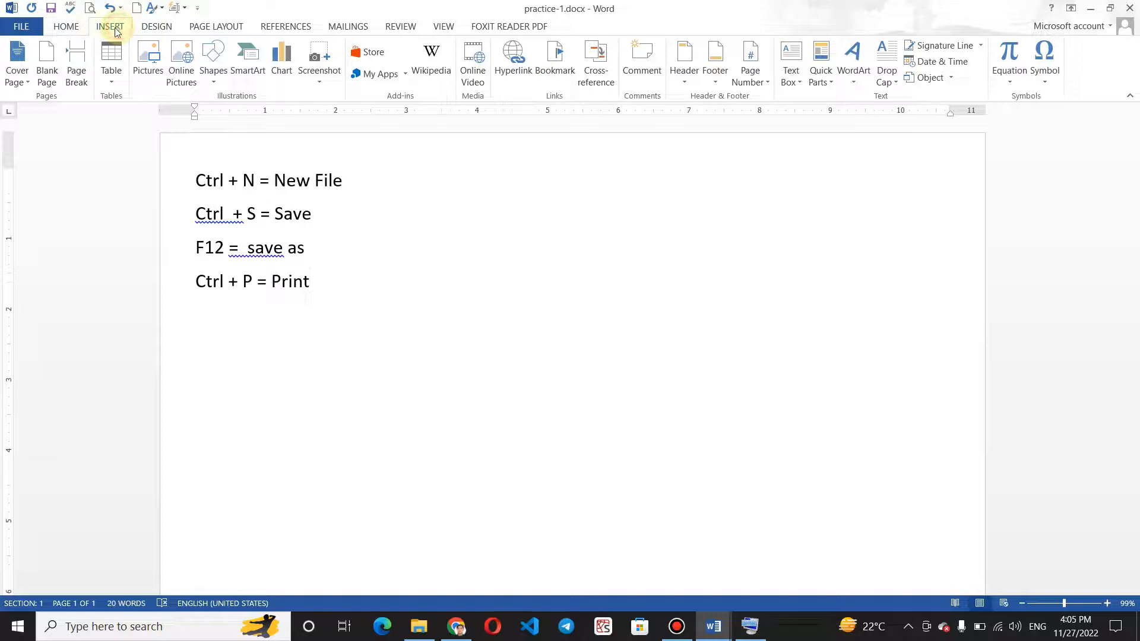
left_click(79, 46)
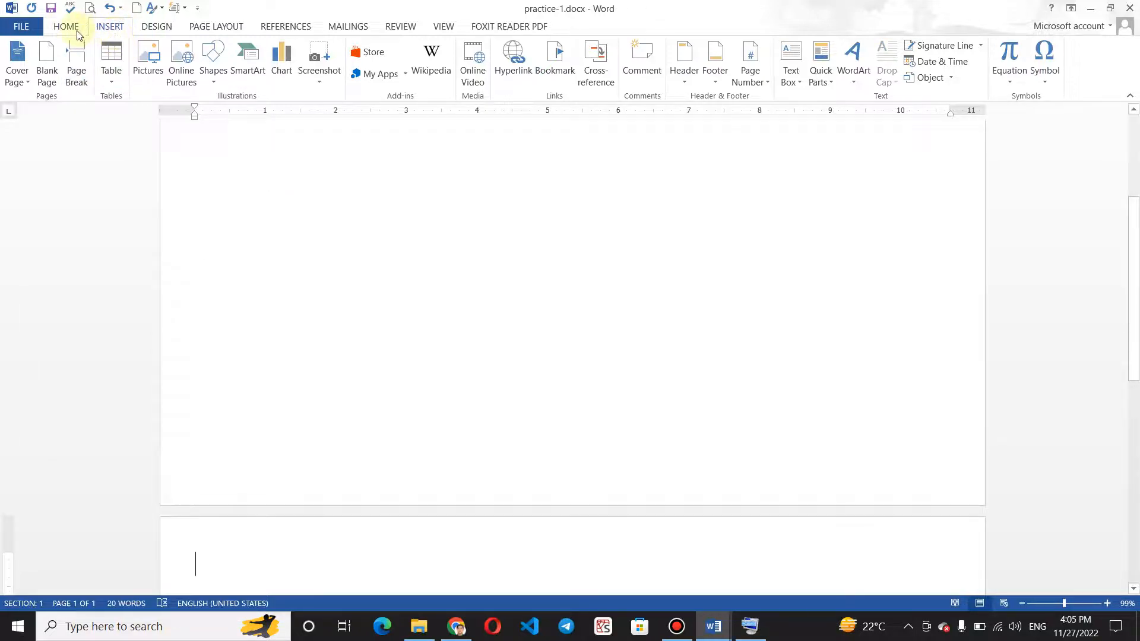
left_click(76, 30)
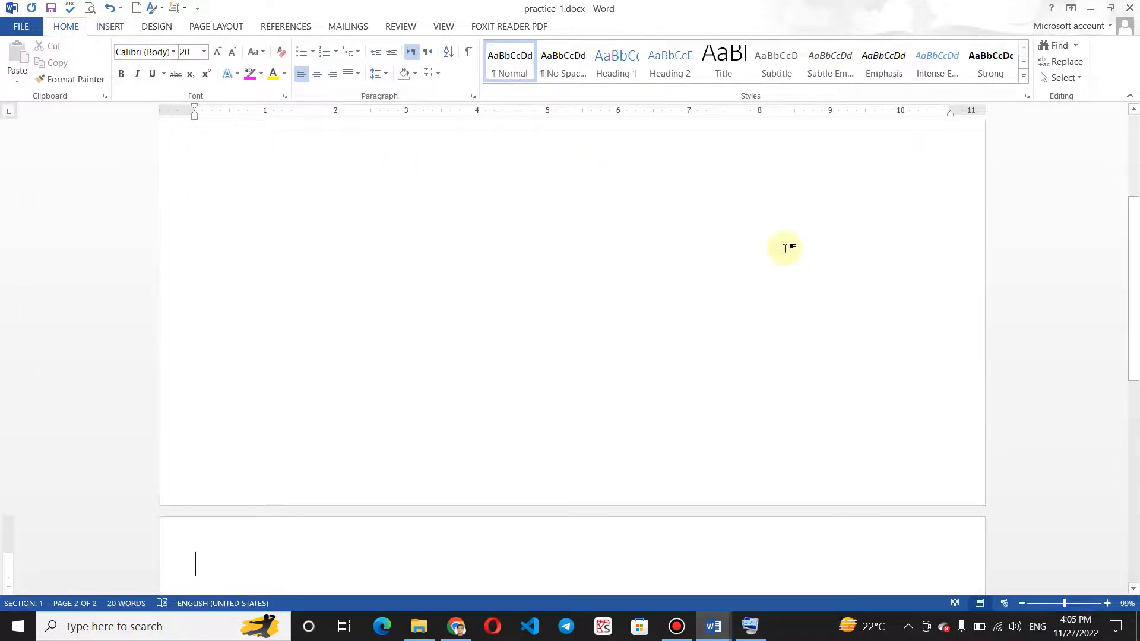
left_click_drag(1135, 269, 1135, 181)
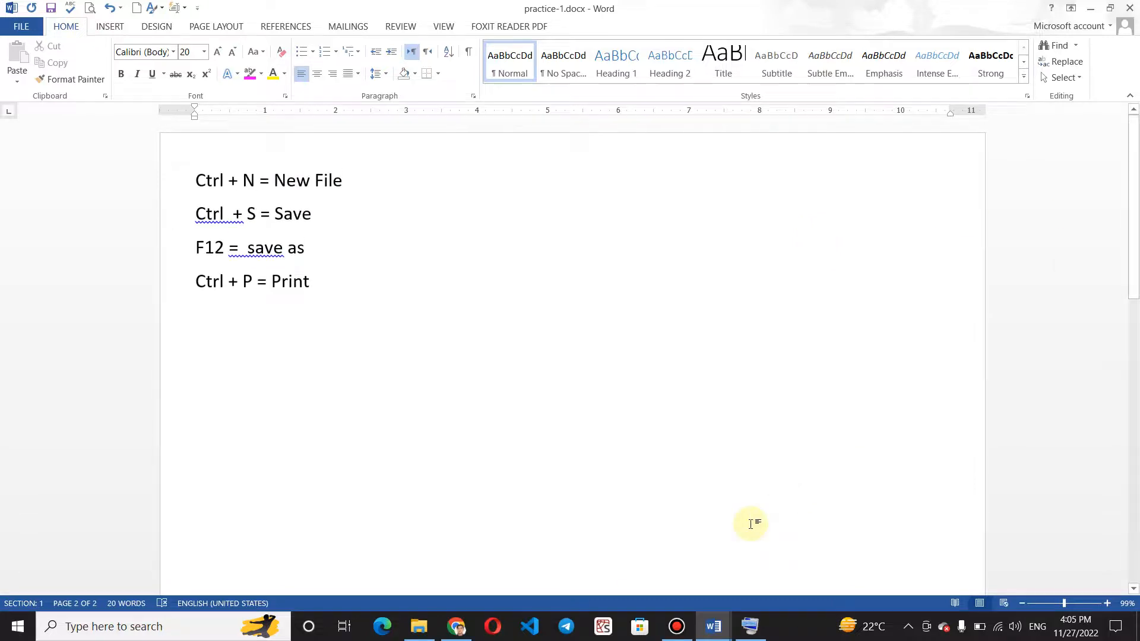
left_click(683, 632)
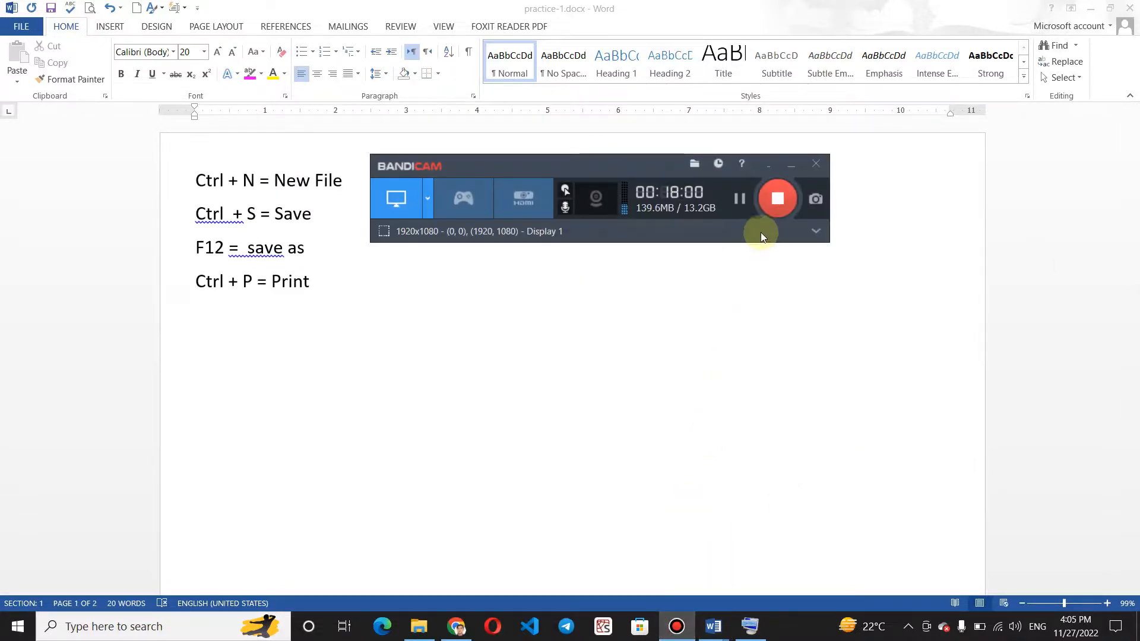